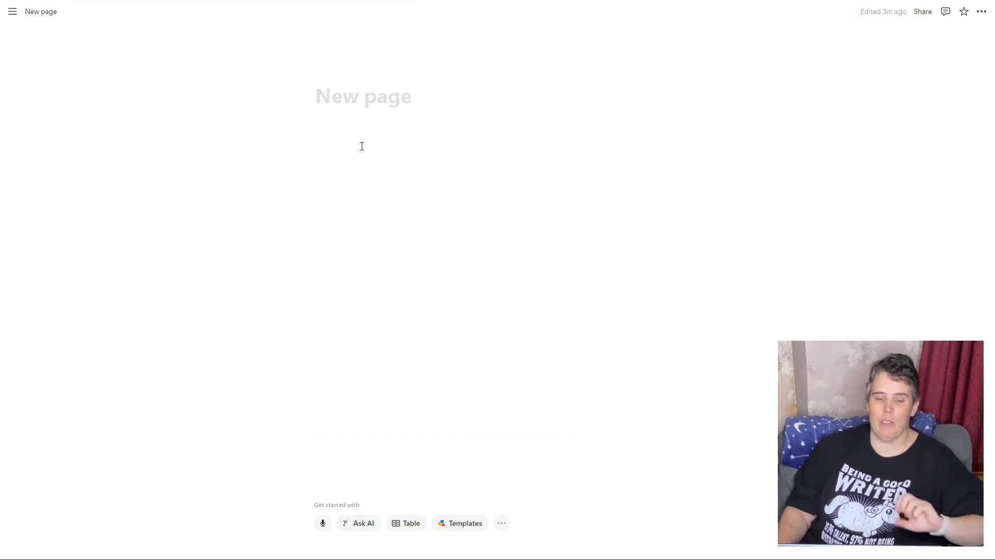
# Title the new page "Type a title" and add two body lines reading "Title here" and "Text here".
pyautogui.moveTo(20, 13)
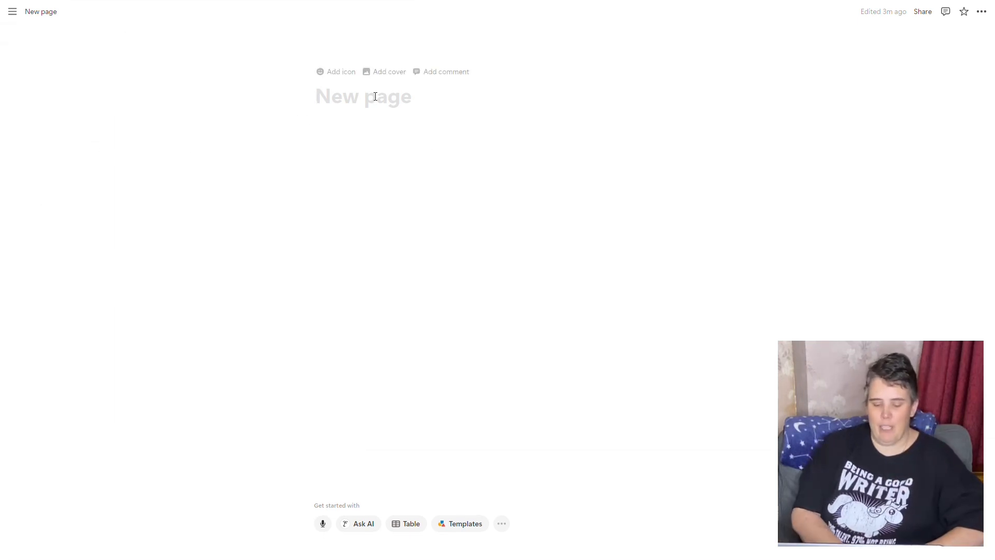
pyautogui.write('Type a title')
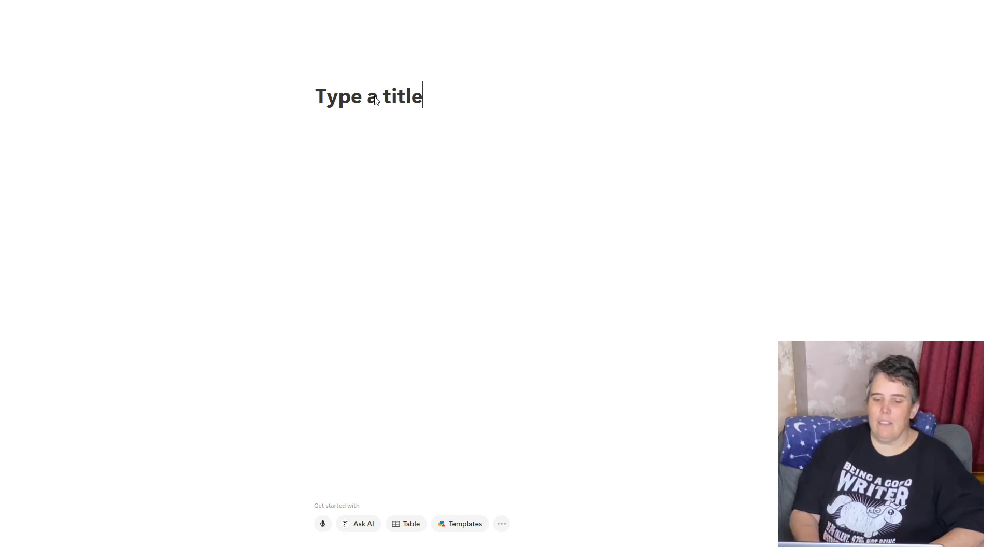
pyautogui.press('Return')
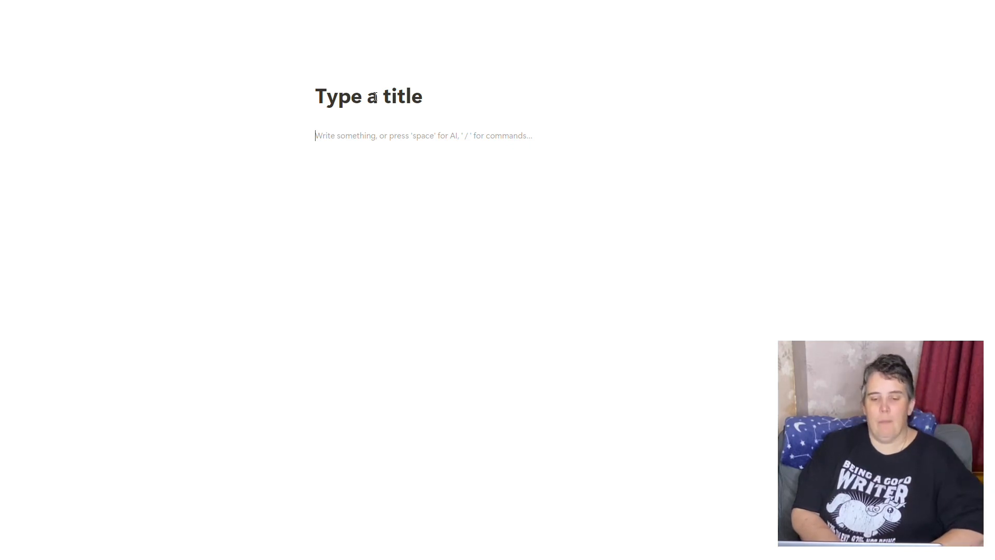
pyautogui.write('T')
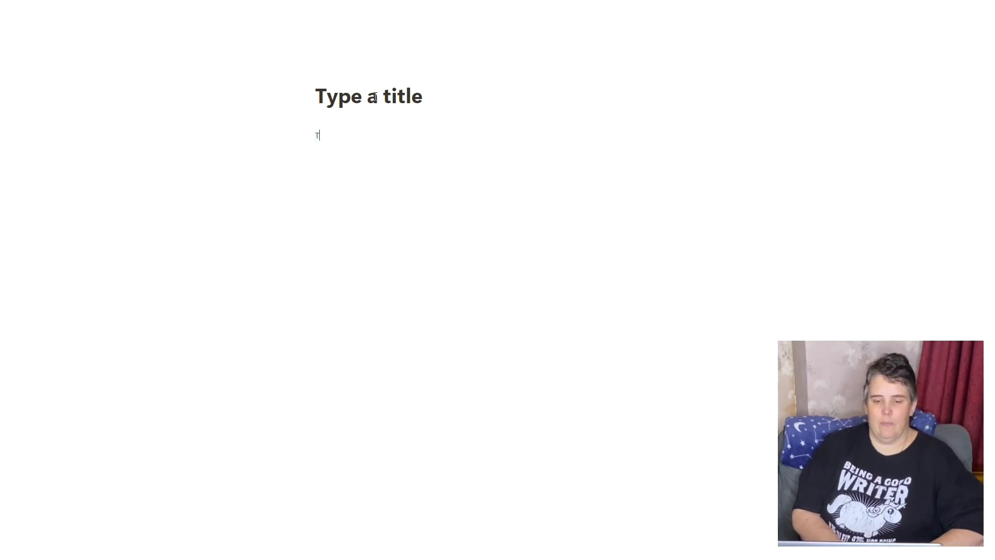
pyautogui.write('itle here')
pyautogui.press('Return')
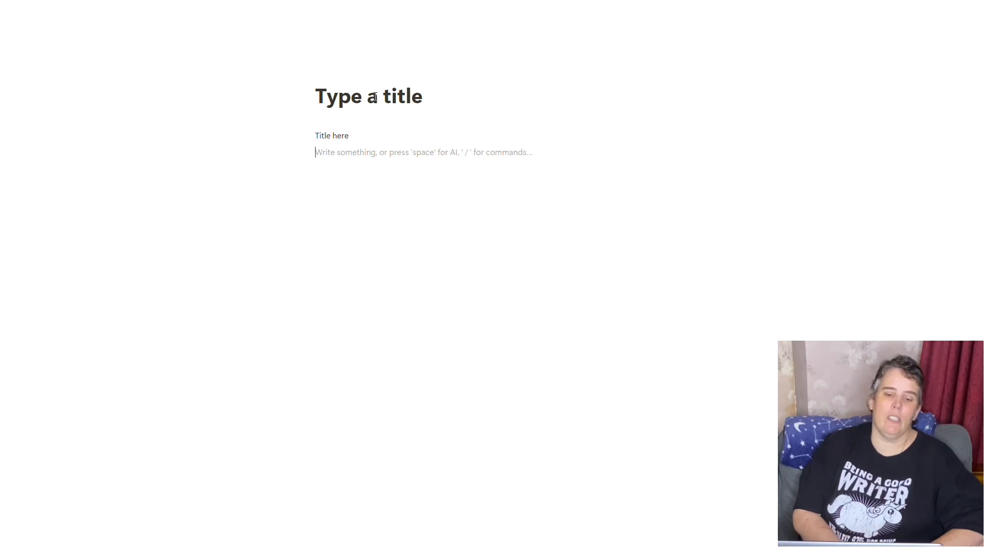
pyautogui.write('Text here')
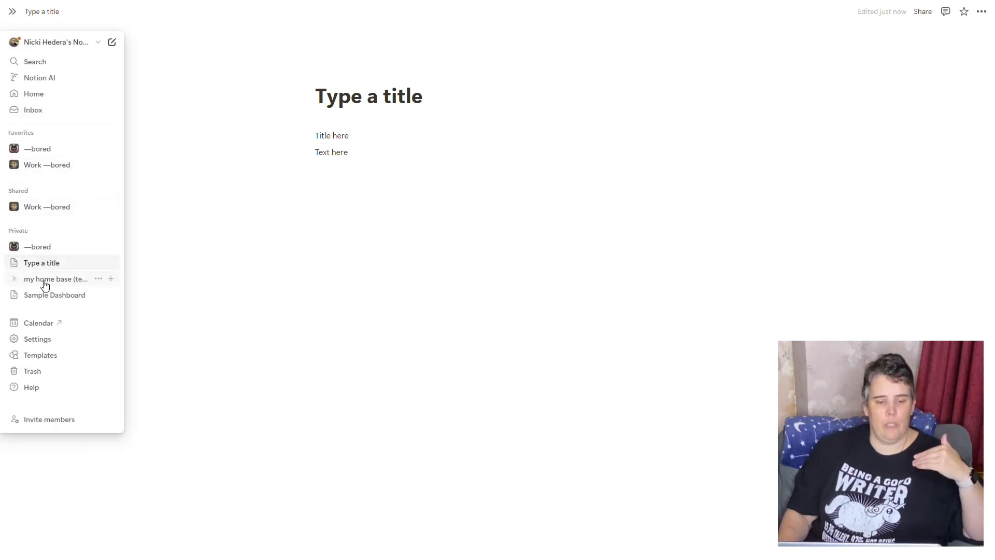
# Open the Sample Dashboard page, make it full width and set its font to Serif.
pyautogui.click(44, 301)
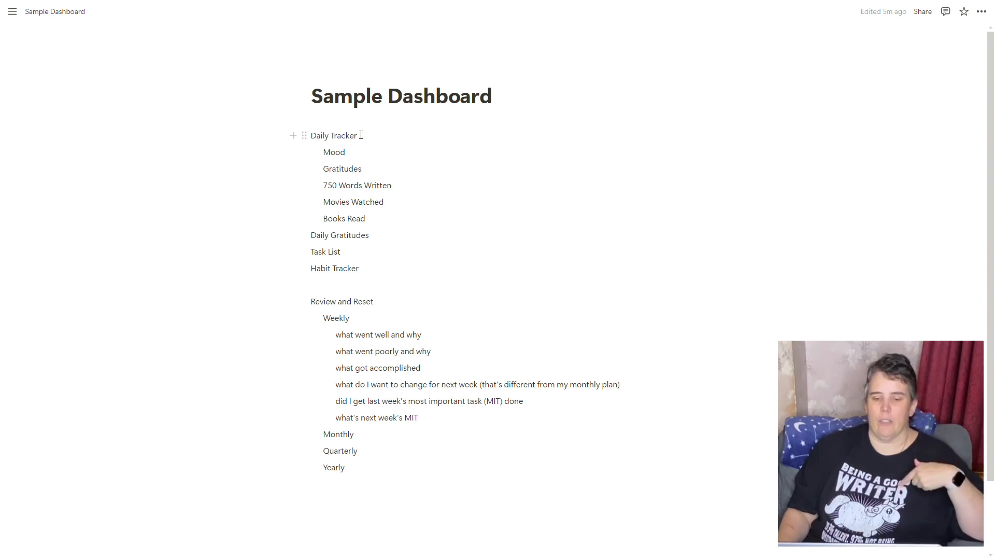
pyautogui.click(392, 139)
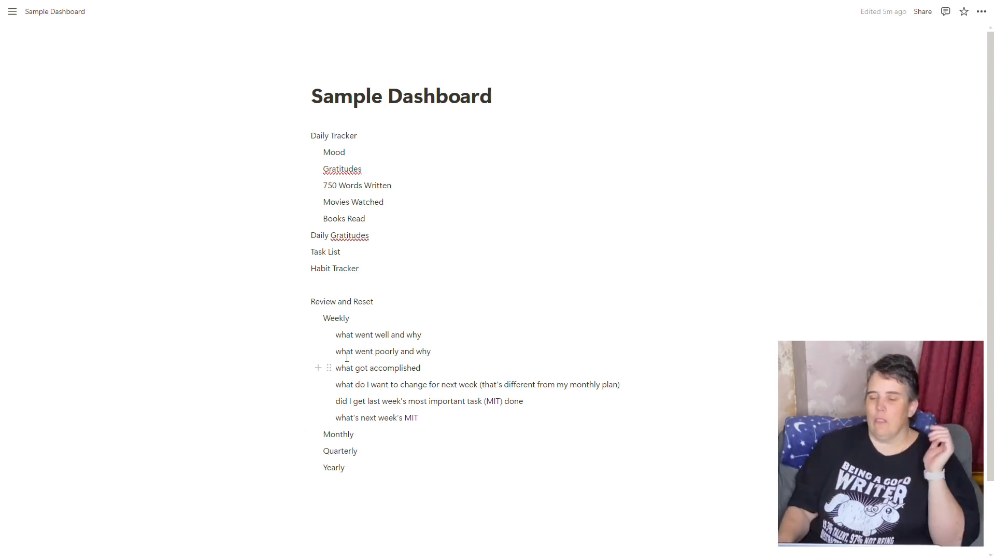
pyautogui.click(983, 12)
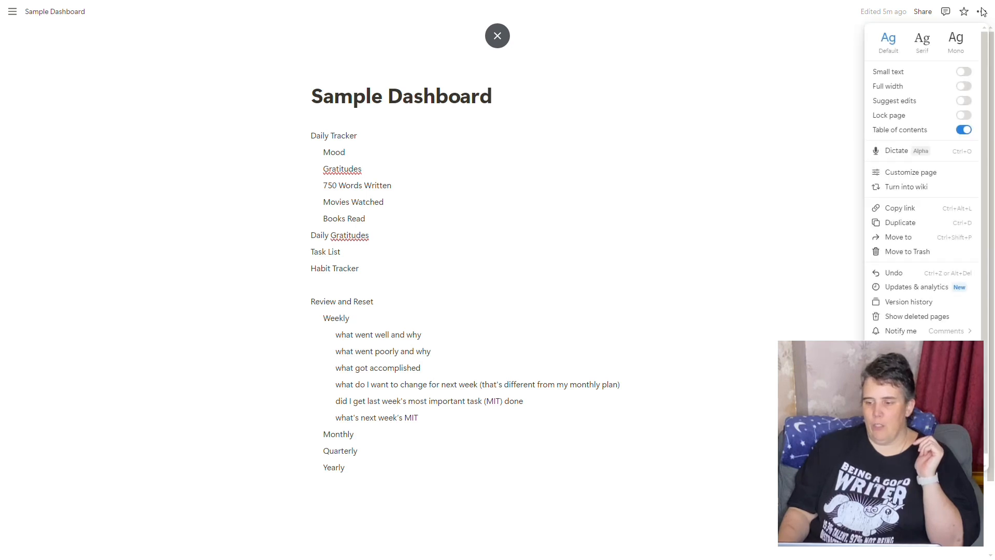
pyautogui.click(961, 88)
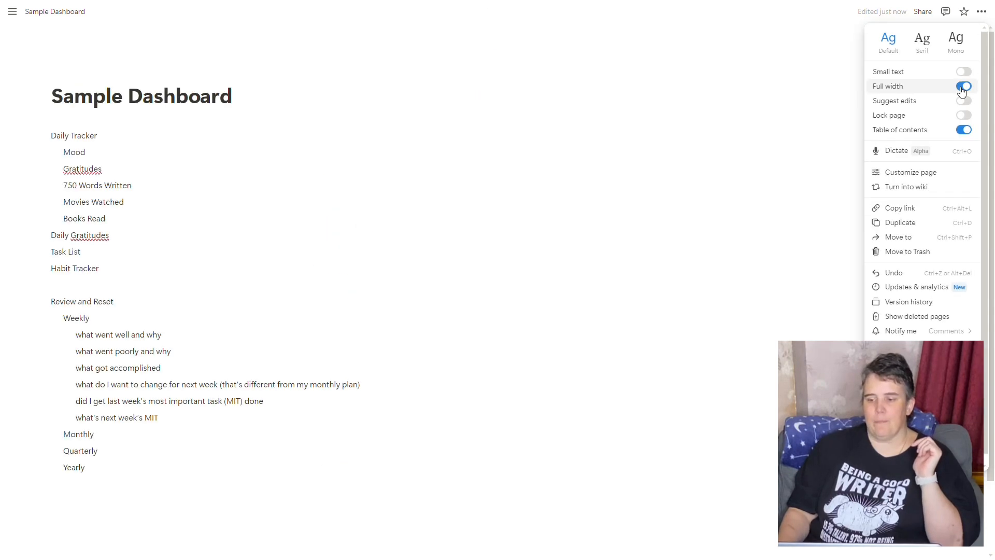
pyautogui.click(925, 40)
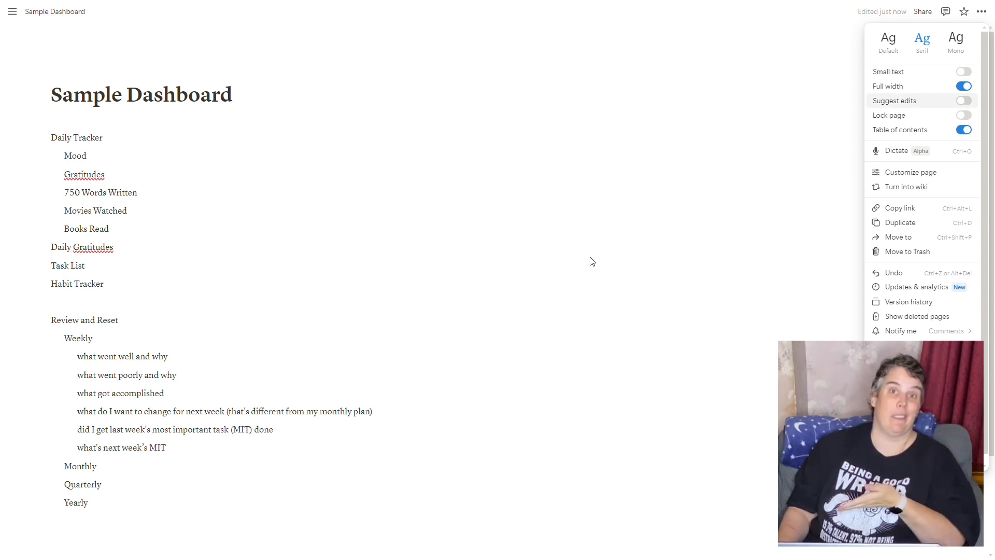
pyautogui.click(193, 154)
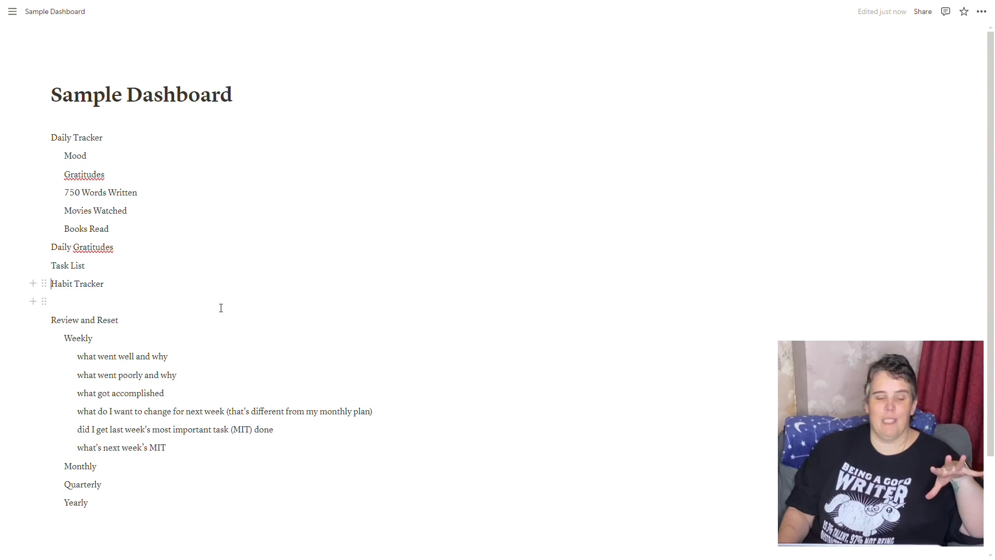
# Insert a simple table on a new line directly below "Habit Tracker".
pyautogui.click(114, 283)
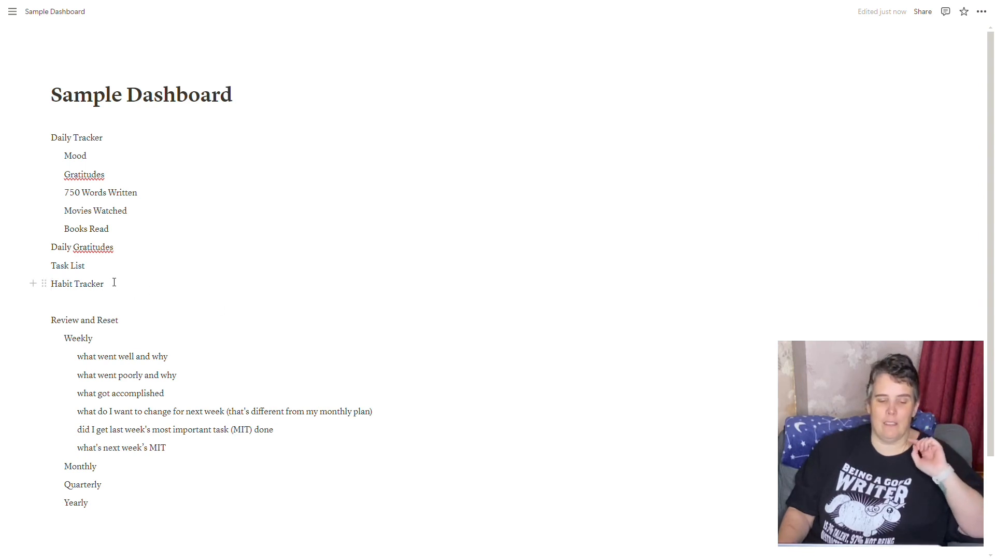
pyautogui.press('Return')
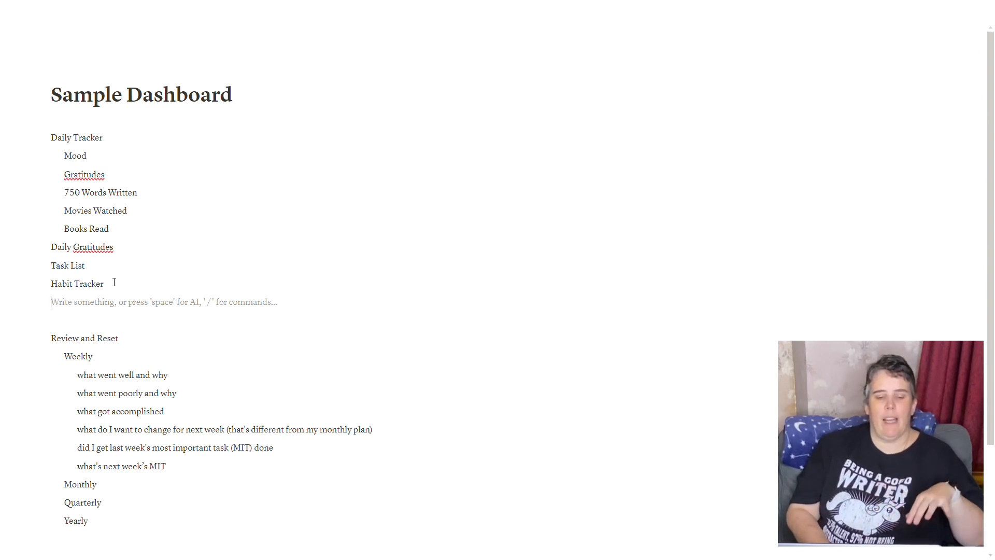
pyautogui.write('/')
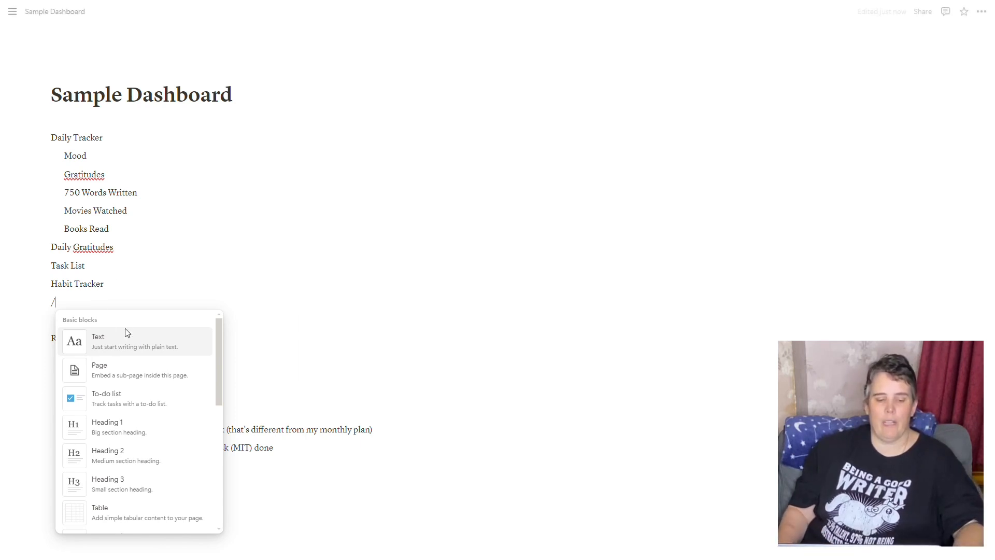
pyautogui.scroll(-5, 140, 348)
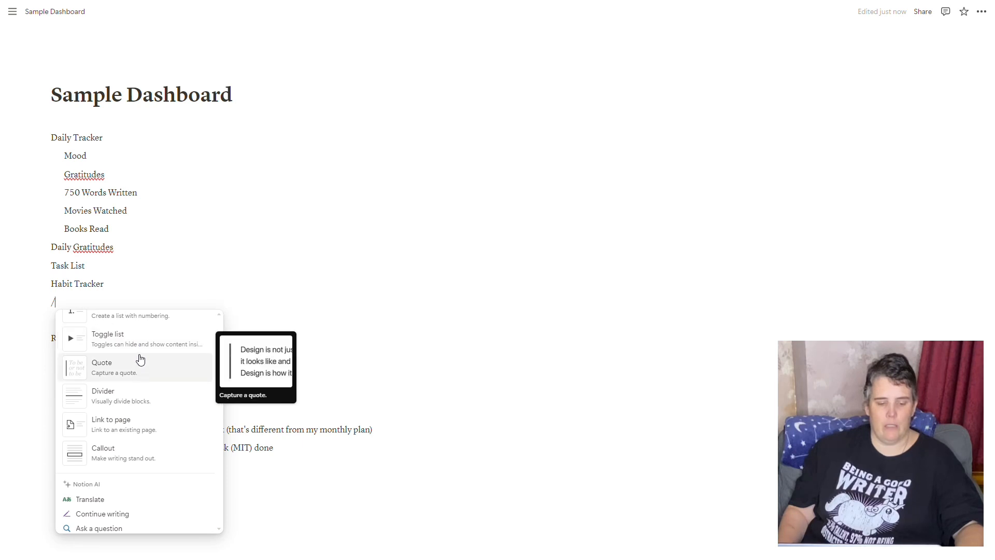
pyautogui.scroll(3, 140, 357)
pyautogui.scroll(2, 140, 358)
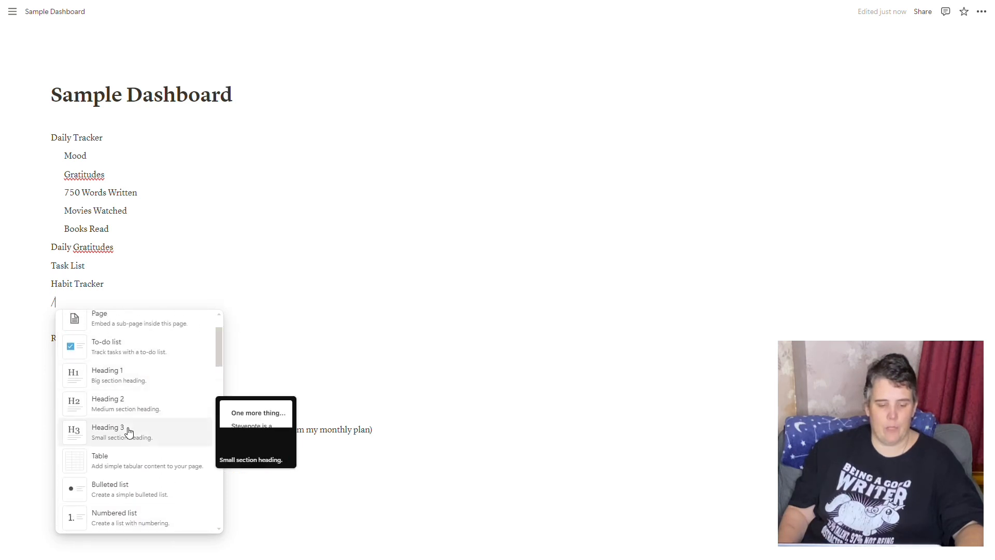
pyautogui.click(117, 460)
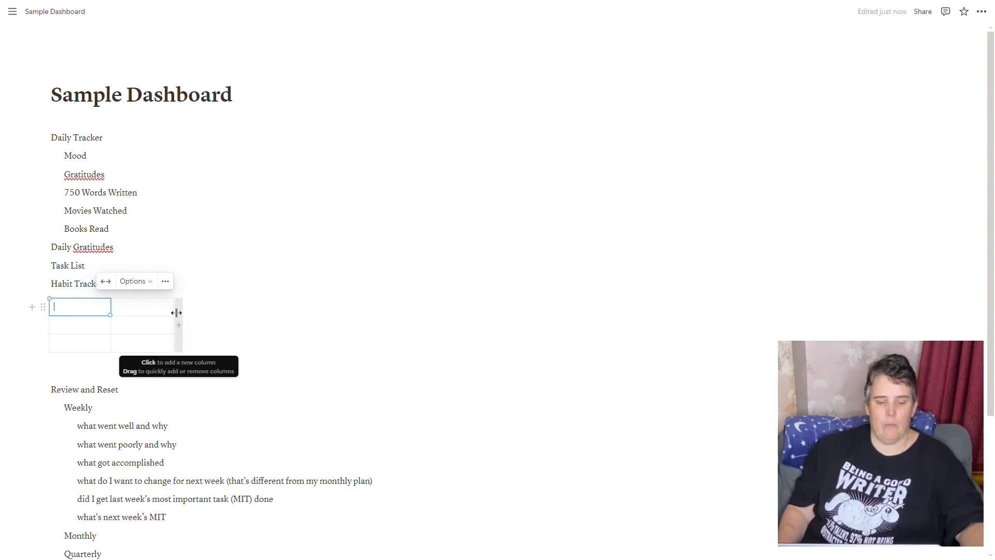
# Narrow the table's second column as far as it goes and enter HABITS in the first cell.
pyautogui.moveTo(175, 313); pyautogui.dragTo(116, 316)
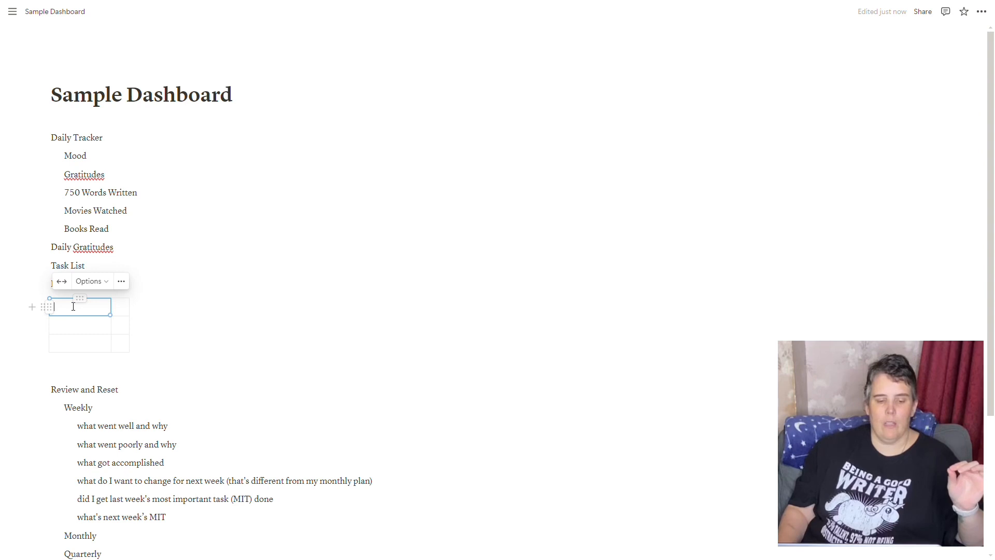
pyautogui.write('HAB')
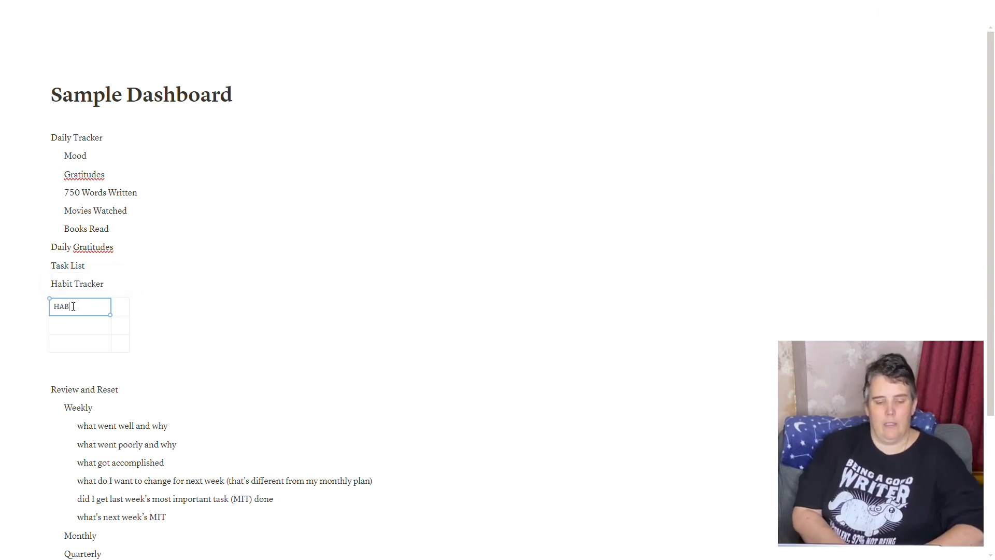
pyautogui.write('ITS')
pyautogui.press('Tab')
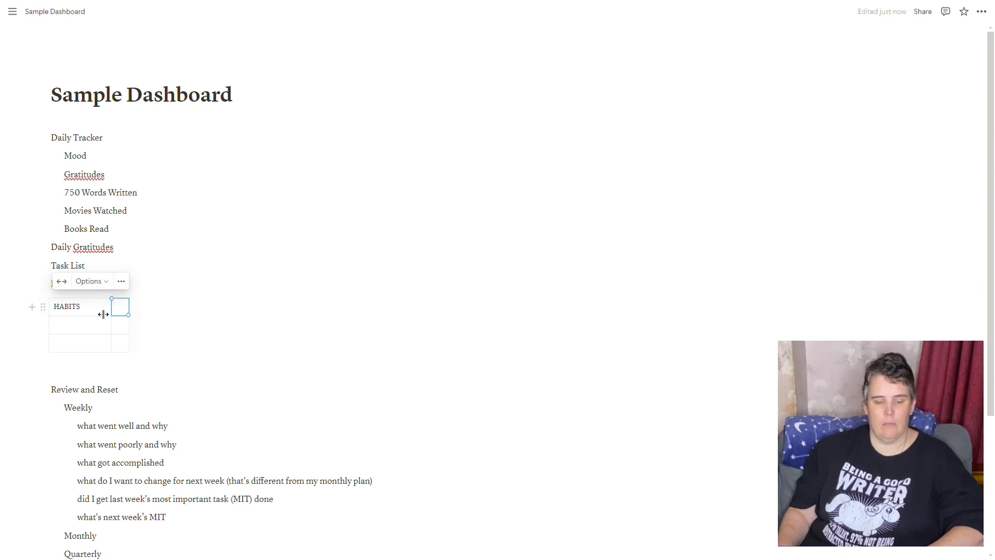
# Turn on both the header row and the header column for the habit table.
pyautogui.click(107, 285)
pyautogui.click(139, 303)
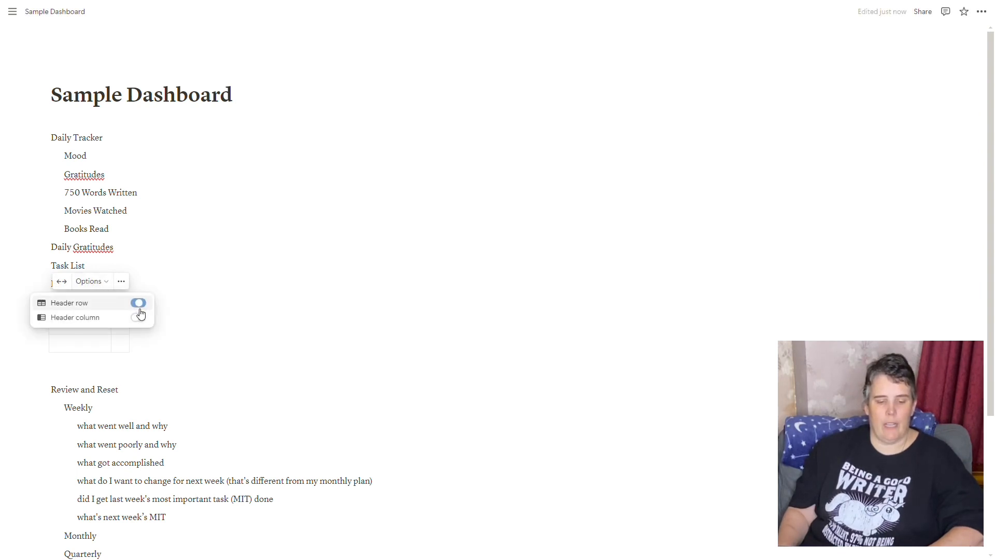
pyautogui.click(138, 317)
pyautogui.click(187, 330)
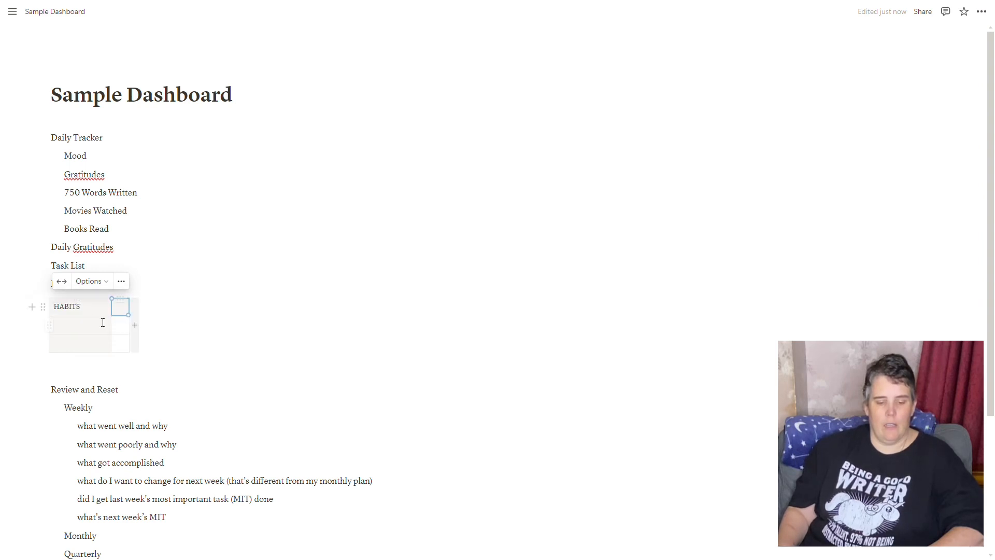
# Fill the two cells under HABITS with "Habit 1" and "Habit 2".
pyautogui.click(76, 323)
pyautogui.write('Habit 1')
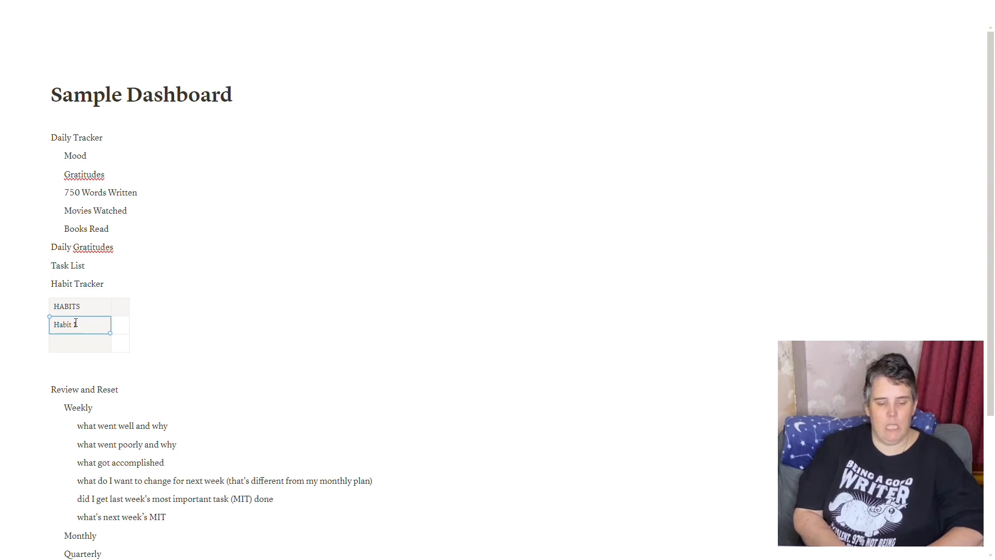
pyautogui.press('Return')
pyautogui.write('H')
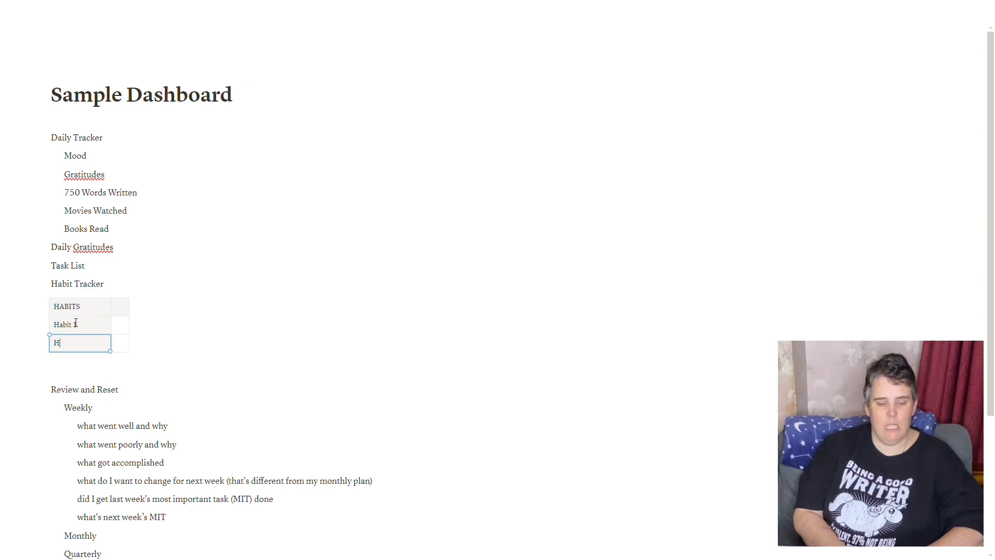
pyautogui.write('abit 2')
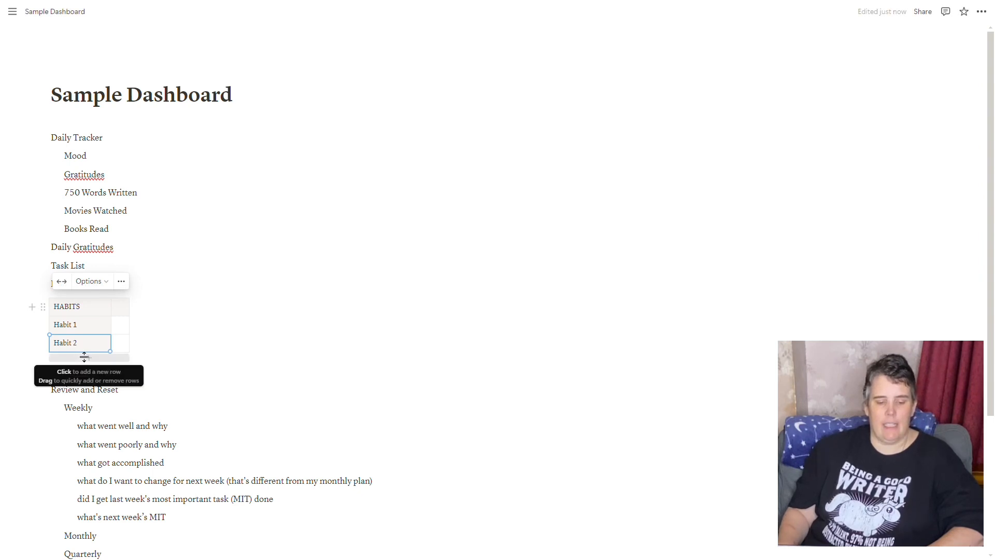
# Add two more rows to the habit table and enter "Habit 3" in the first new row.
pyautogui.moveTo(86, 357); pyautogui.dragTo(89, 391)
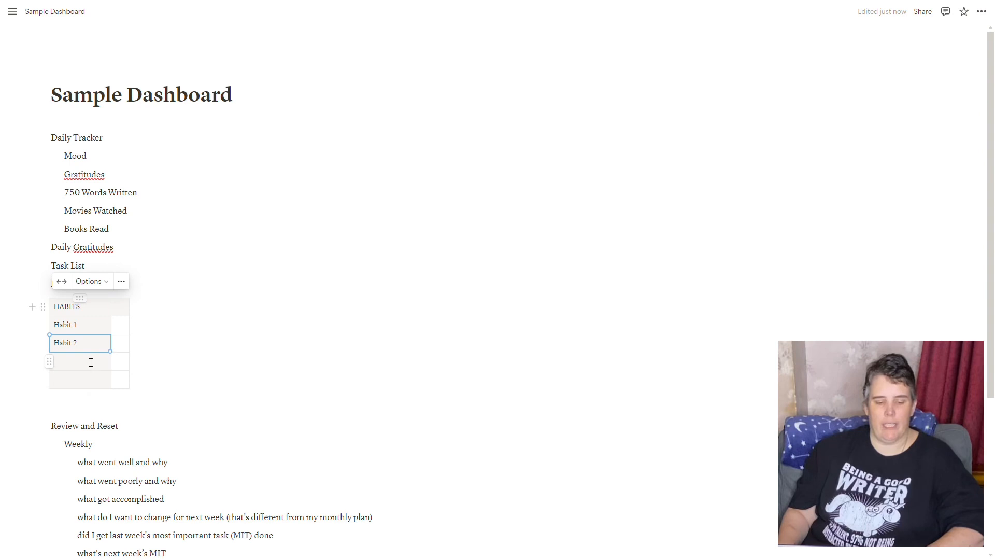
pyautogui.click(89, 362)
pyautogui.write('Habi')
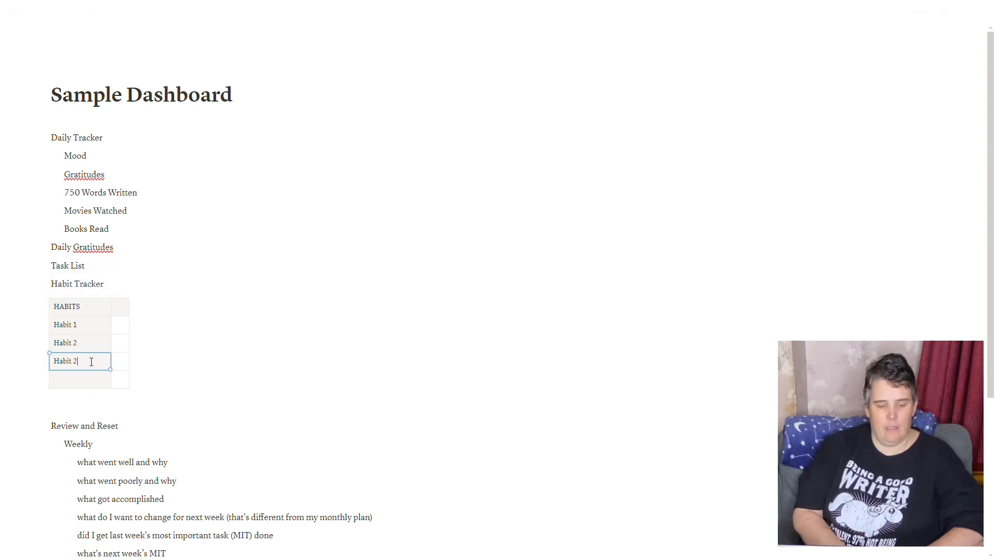
pyautogui.write('t 2')
pyautogui.press('BackSpace')
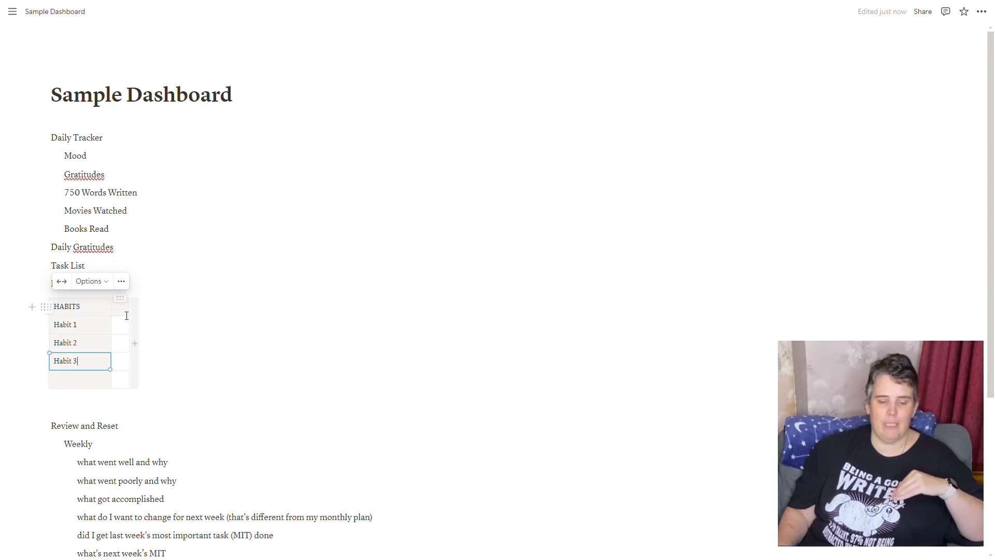
# Duplicate the narrow blank column of the habit table until 31 such columns follow HABITS.
pyautogui.moveTo(135, 350)
pyautogui.mouseDown()
pyautogui.moveTo(630, 332)
pyautogui.moveTo(217, 349)
pyautogui.moveTo(336, 352)
pyautogui.moveTo(136, 349)
pyautogui.mouseUp()
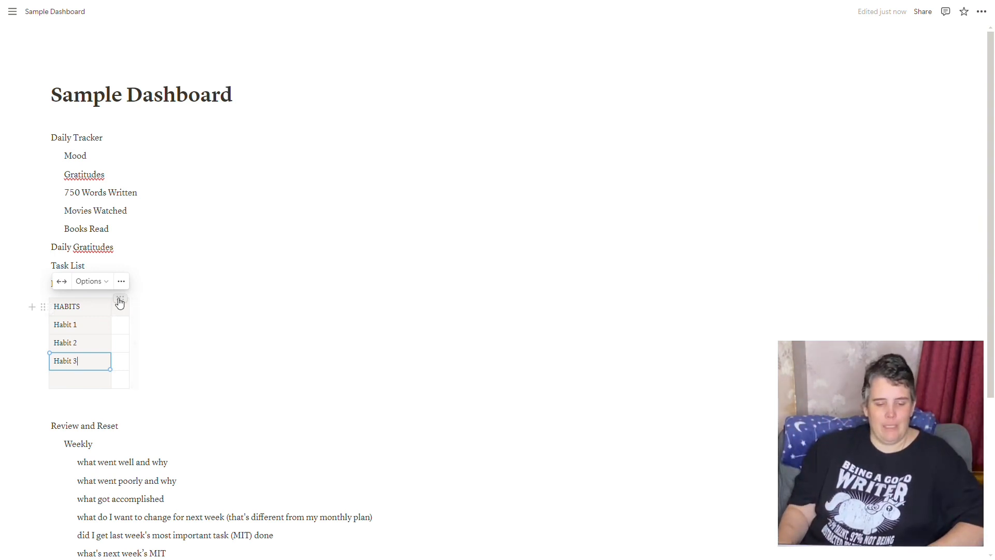
pyautogui.click(119, 298)
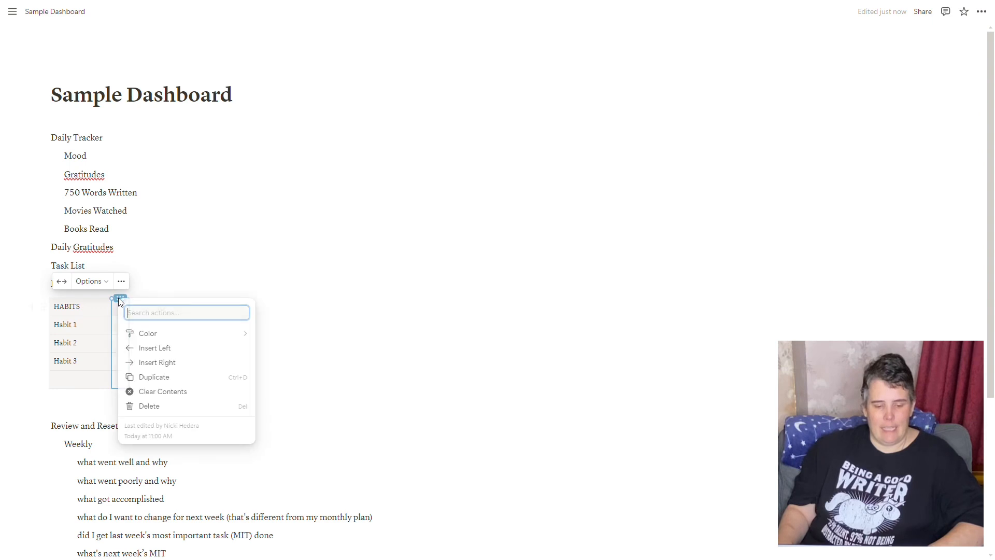
pyautogui.click(201, 382)
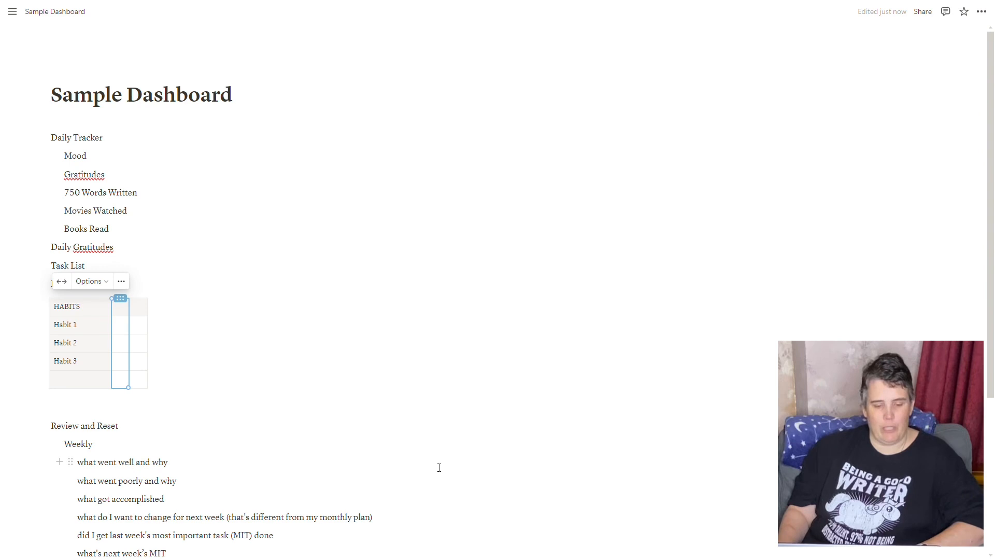
pyautogui.hotkey('ctrl', 'd')
pyautogui.hotkey('ctrl', 'd')
pyautogui.hotkey('ctrl', 'd')
pyautogui.hotkey('ctrl', 'd')
pyautogui.hotkey('ctrl', 'd')
pyautogui.hotkey('ctrl', 'd')
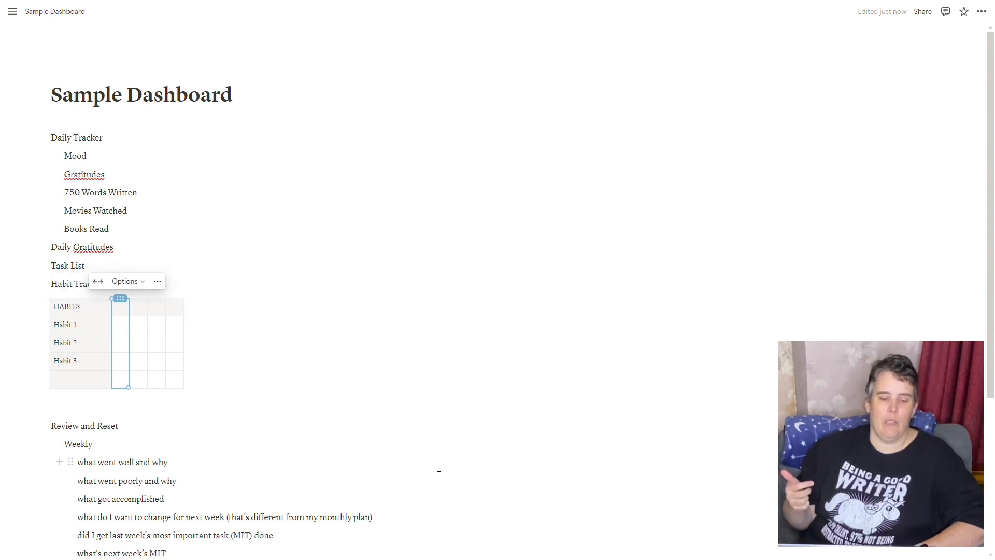
pyautogui.hotkey('ctrl', 'd')
pyautogui.hotkey('ctrl', 'd')
pyautogui.hotkey('ctrl', 'd')
pyautogui.hotkey('ctrl', 'd')
pyautogui.hotkey('ctrl', 'd')
pyautogui.hotkey('ctrl', 'd')
pyautogui.hotkey('ctrl', 'd')
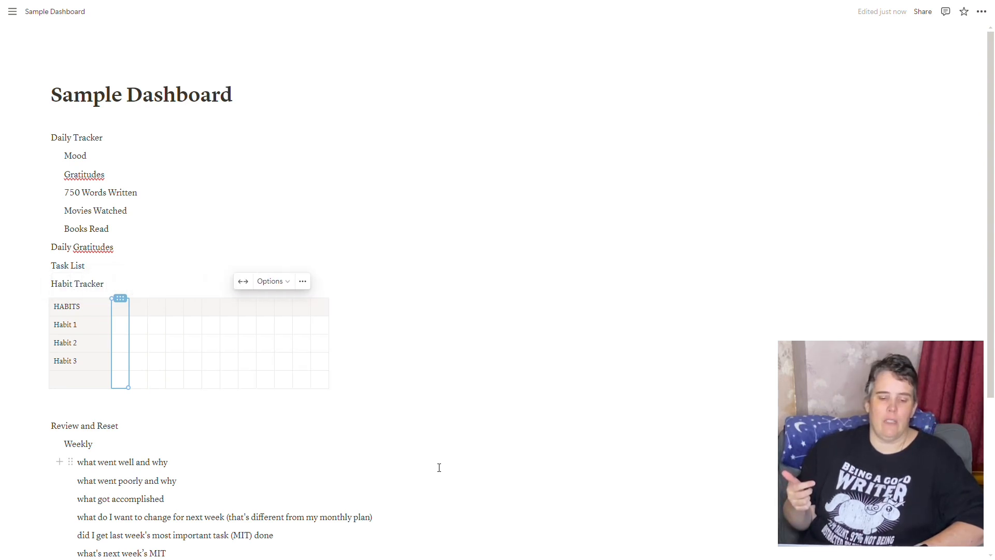
pyautogui.hotkey('ctrl', 'd')
pyautogui.hotkey('ctrl', 'd')
pyautogui.hotkey('ctrl', 'd')
pyautogui.hotkey('ctrl', 'd')
pyautogui.hotkey('ctrl', 'd')
pyautogui.hotkey('ctrl', 'd')
pyautogui.hotkey('ctrl', 'd')
pyautogui.hotkey('ctrl', 'd')
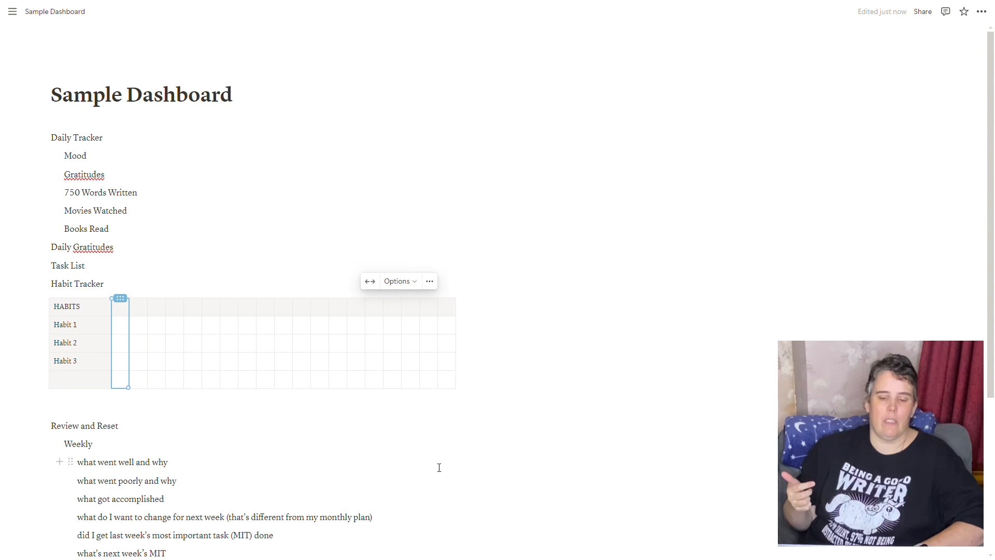
pyautogui.hotkey('ctrl', 'd')
pyautogui.hotkey('ctrl', 'd')
pyautogui.hotkey('ctrl', 'd')
pyautogui.hotkey('ctrl', 'd')
pyautogui.hotkey('ctrl', 'd')
pyautogui.hotkey('ctrl', 'd')
pyautogui.hotkey('ctrl', 'd')
pyautogui.hotkey('ctrl', 'd')
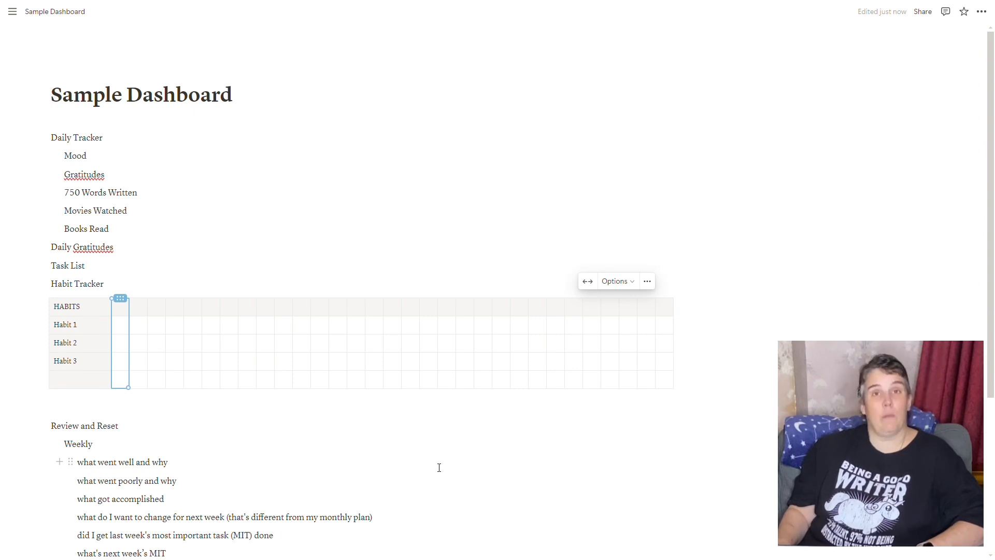
# Number the header cells after HABITS from 1 to 18.
pyautogui.click(121, 307)
pyautogui.write('1\t2\t')
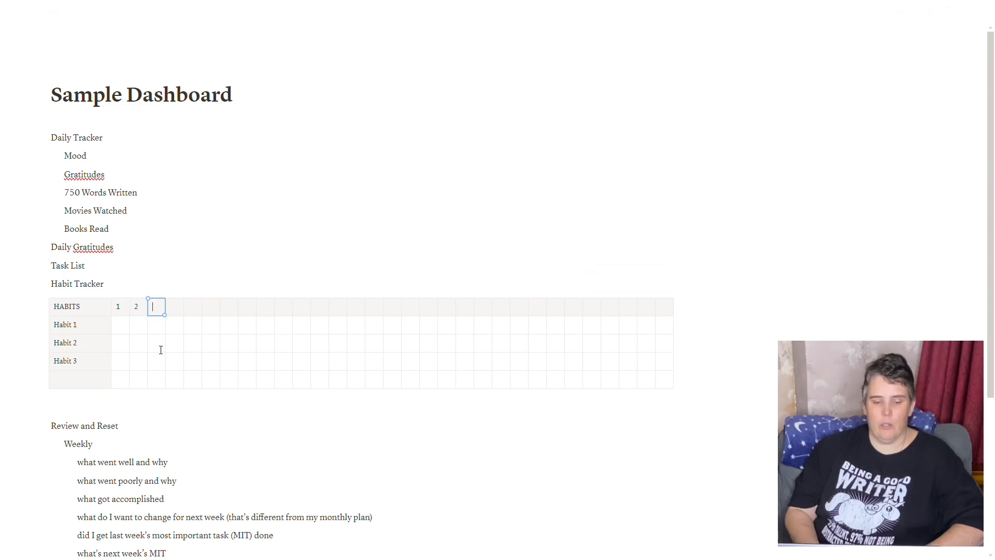
pyautogui.write('3\t4\t5\t6\t7\t8\t')
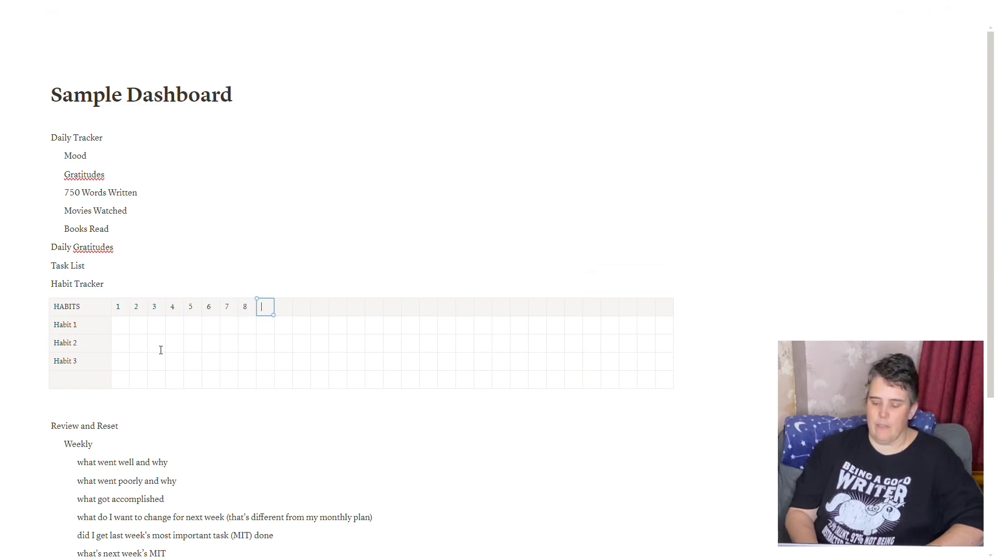
pyautogui.write('9\t10\t11\t12\t13\t1')
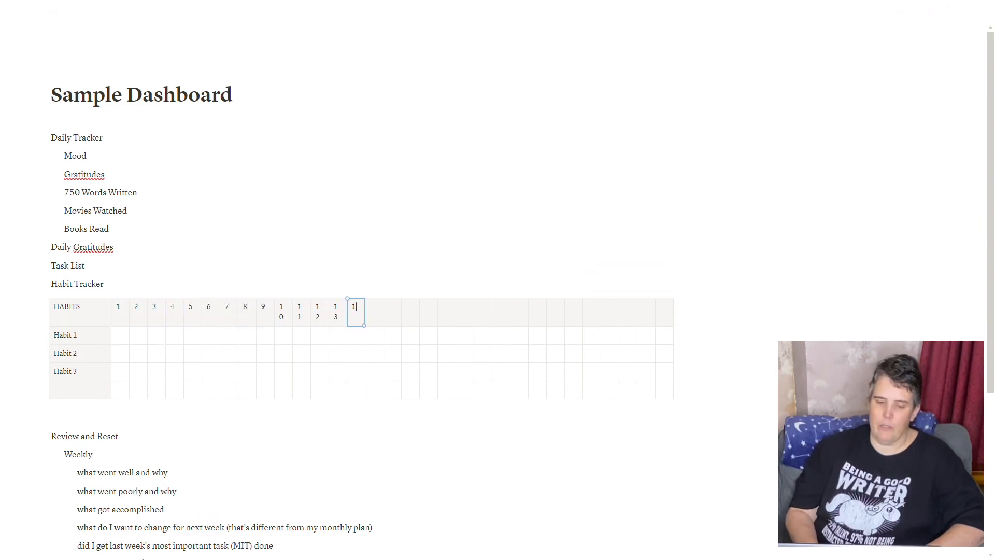
pyautogui.write('4\t15\t16\t17\t18')
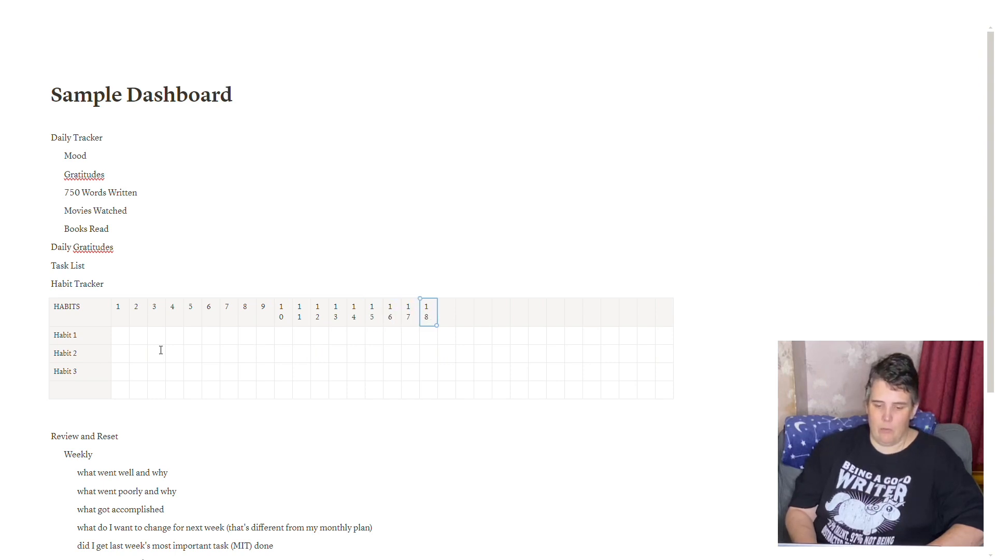
# Undo the header numbering and all the column duplications, back to a single blank column beside HABITS.
pyautogui.hotkey('ctrl', 'z')
pyautogui.hotkey('ctrl', 'z')
pyautogui.hotkey('ctrl', 'z')
pyautogui.hotkey('ctrl', 'z')
pyautogui.hotkey('ctrl', 'z')
pyautogui.hotkey('ctrl', 'z')
pyautogui.hotkey('ctrl', 'z')
pyautogui.hotkey('ctrl', 'z')
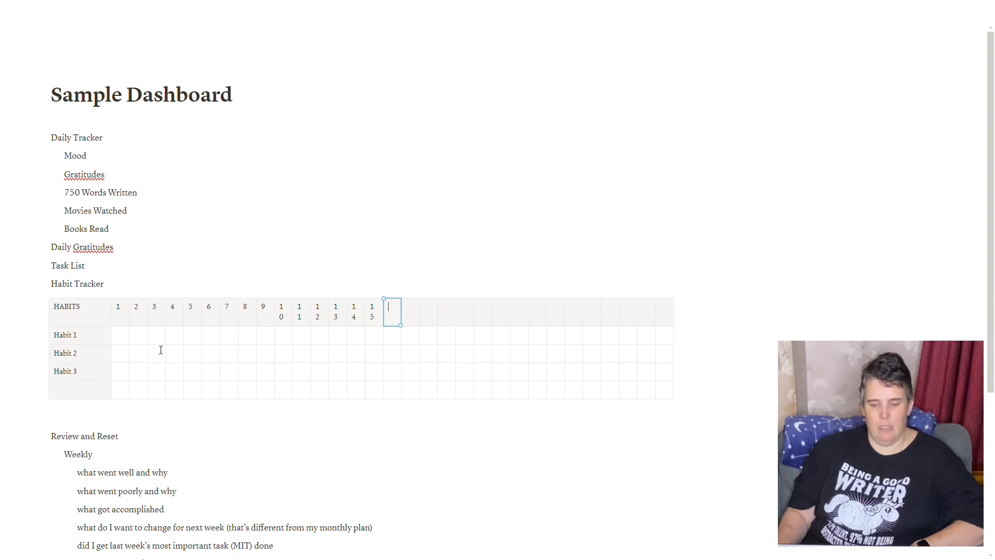
pyautogui.hotkey('ctrl', 'z')
pyautogui.hotkey('ctrl', 'z')
pyautogui.hotkey('ctrl', 'z')
pyautogui.hotkey('ctrl', 'z')
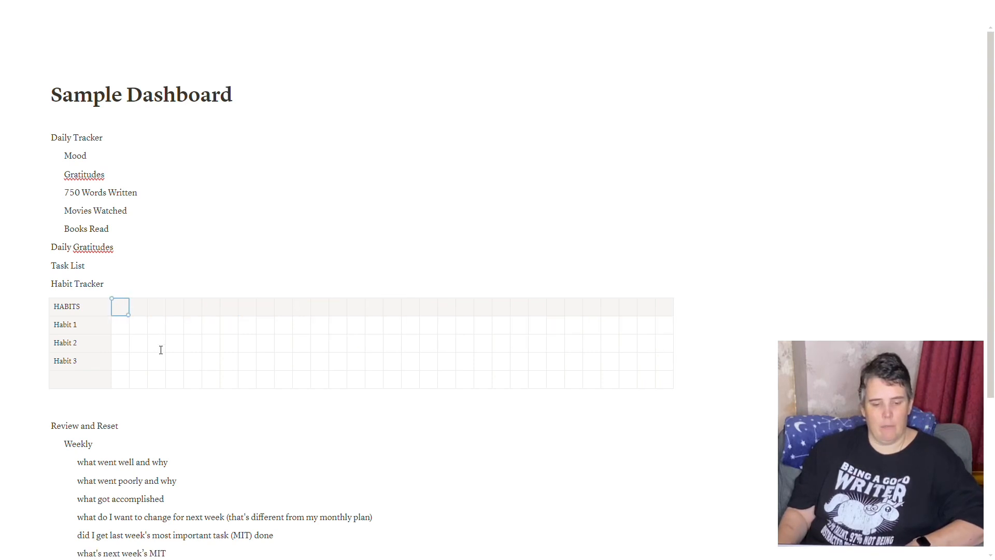
pyautogui.hotkey('ctrl', 'z')
pyautogui.hotkey('ctrl', 'z')
pyautogui.hotkey('ctrl', 'z')
pyautogui.hotkey('ctrl', 'z')
pyautogui.hotkey('ctrl', 'z')
pyautogui.hotkey('ctrl', 'z')
pyautogui.hotkey('ctrl', 'z')
pyautogui.hotkey('ctrl', 'z')
pyautogui.hotkey('ctrl', 'z')
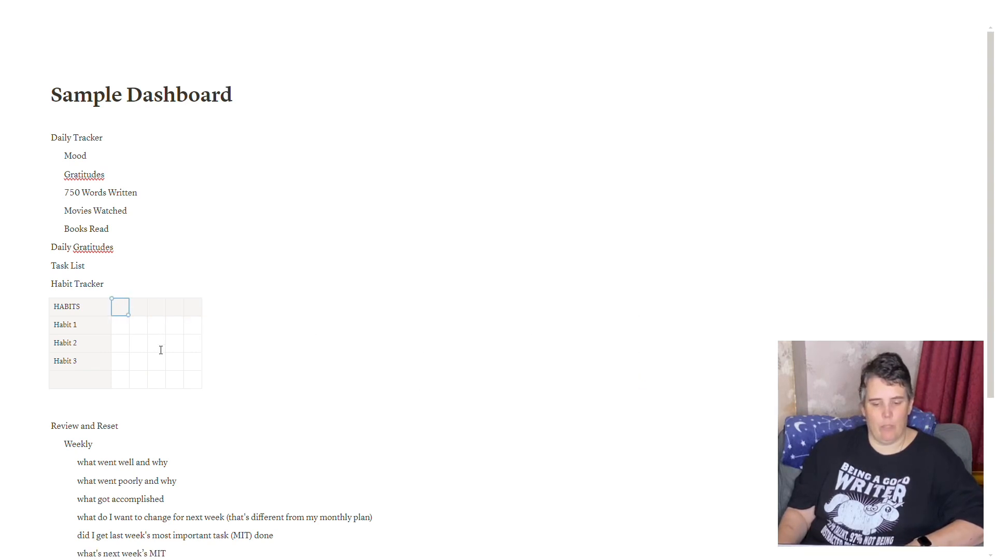
pyautogui.hotkey('ctrl', 'z')
pyautogui.hotkey('ctrl', 'z')
pyautogui.hotkey('ctrl', 'z')
pyautogui.hotkey('ctrl', 'z')
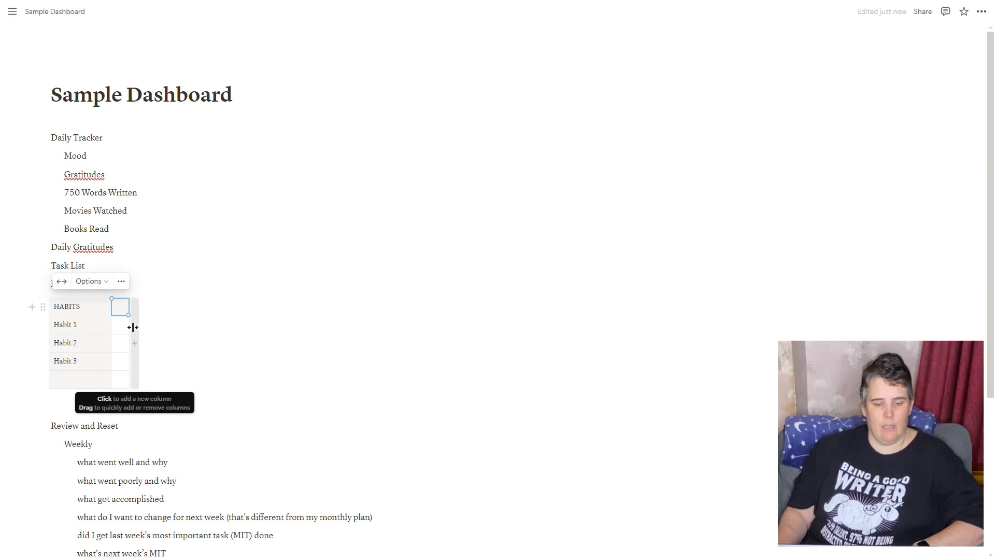
# Widen the second column just enough to fit a trial 20 on one line in its header cell, and clear that cell.
pyautogui.click(119, 314)
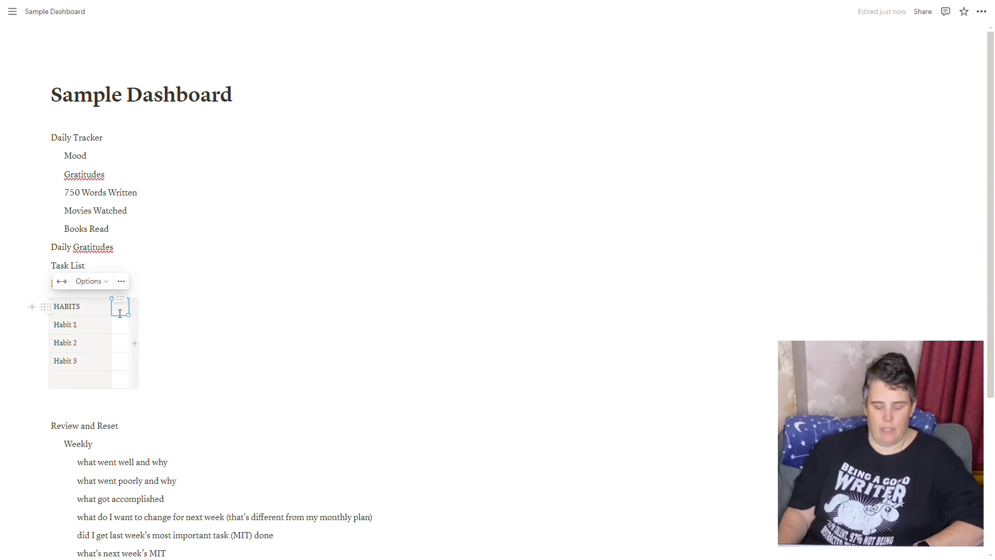
pyautogui.write('20')
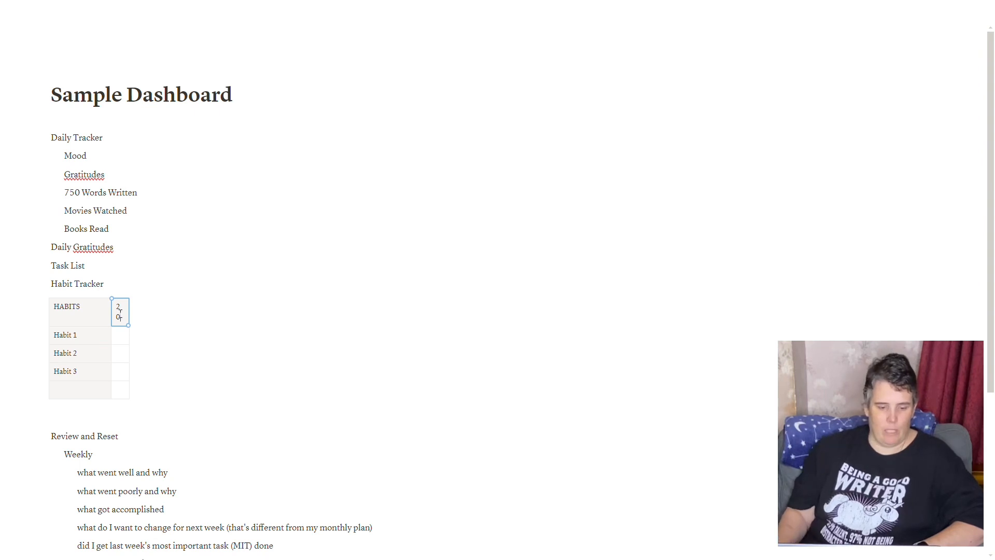
pyautogui.moveTo(130, 340); pyautogui.dragTo(132, 340)
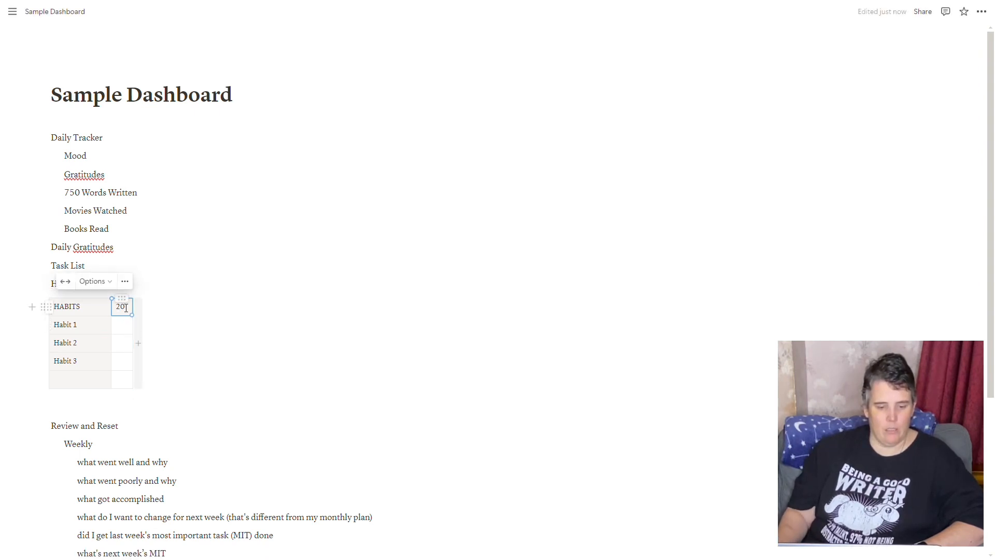
pyautogui.press('BackSpace')
pyautogui.press('BackSpace')
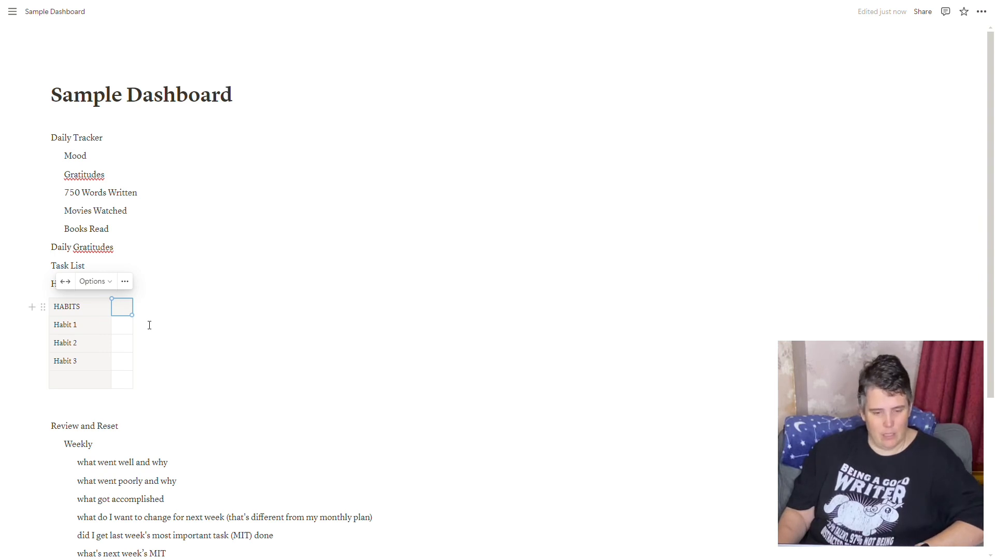
# Duplicate the widened blank column until 32 such columns follow HABITS.
pyautogui.click(122, 298)
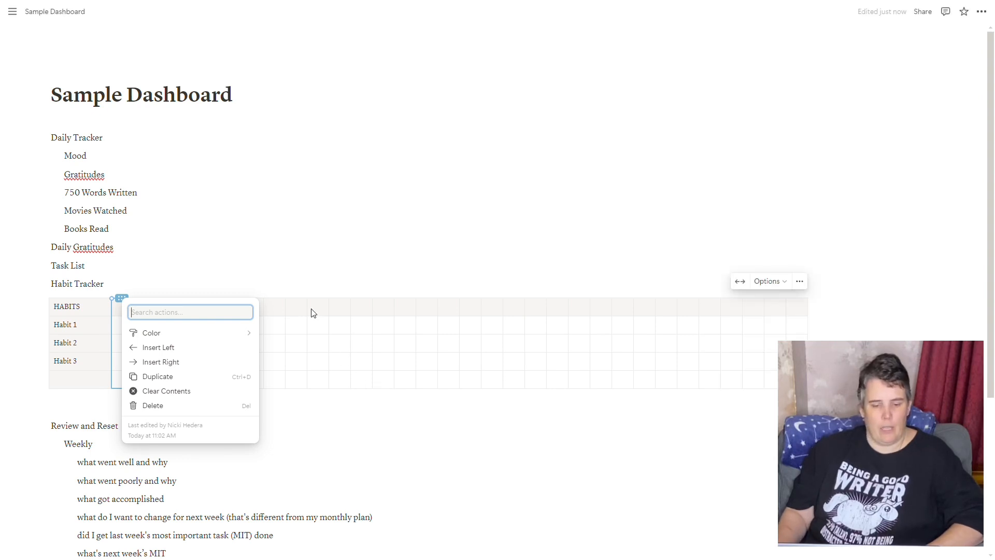
pyautogui.press('Escape')
# Number the header cells after HABITS consecutively from 1 to 31.
pyautogui.click(127, 313)
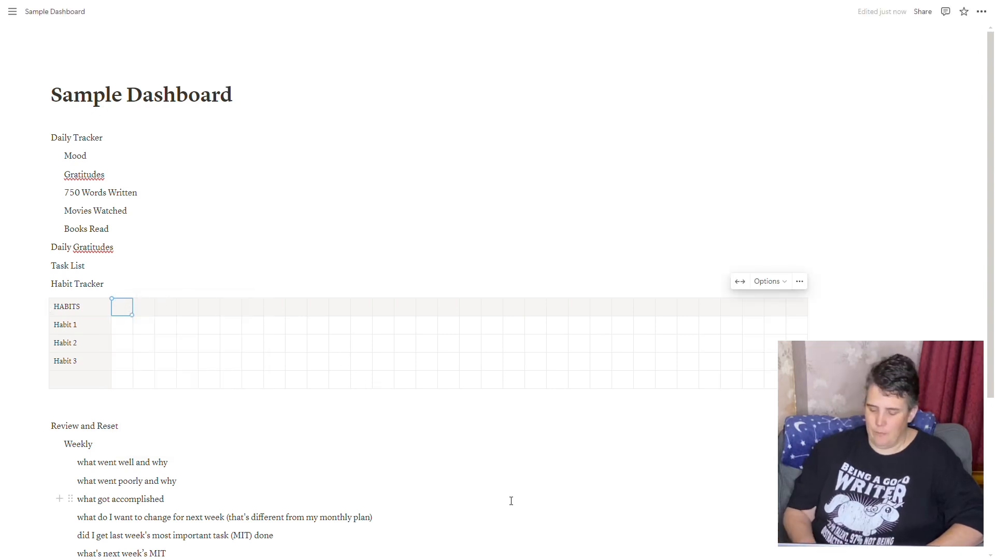
pyautogui.write('1')
pyautogui.press('Tab')
pyautogui.write('2')
pyautogui.press('Tab')
pyautogui.write('3')
pyautogui.press('Tab')
pyautogui.write('4')
pyautogui.press('Tab')
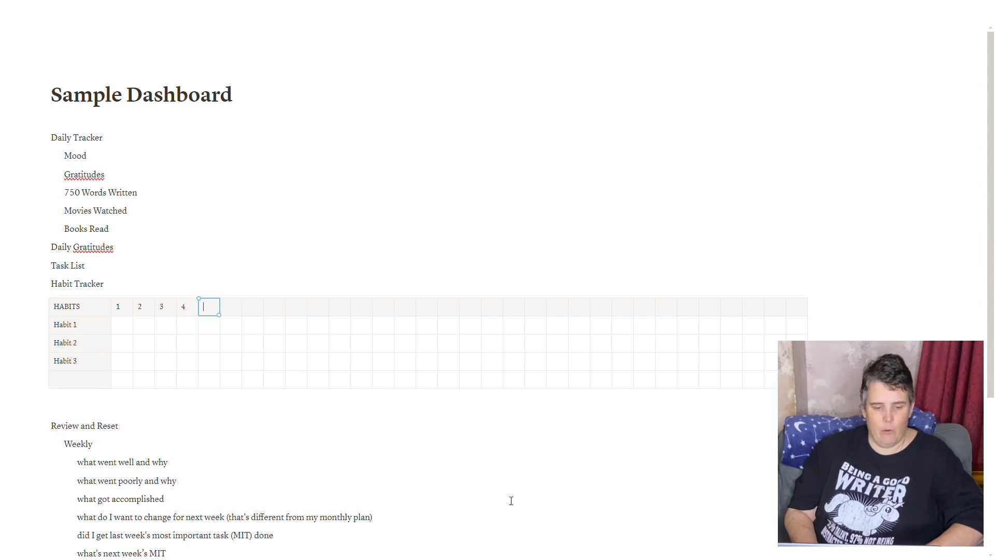
pyautogui.write('5')
pyautogui.press('Tab')
pyautogui.write('6\t7')
pyautogui.press('Tab')
pyautogui.write('8')
pyautogui.press('Tab')
pyautogui.write('9')
pyautogui.press('Tab')
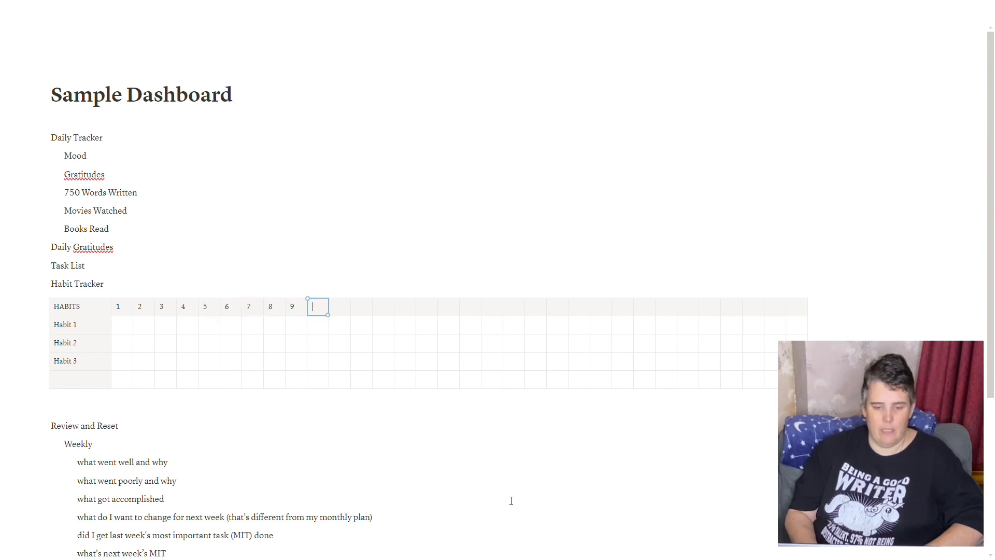
pyautogui.write('10\t11\t12\t13\t1')
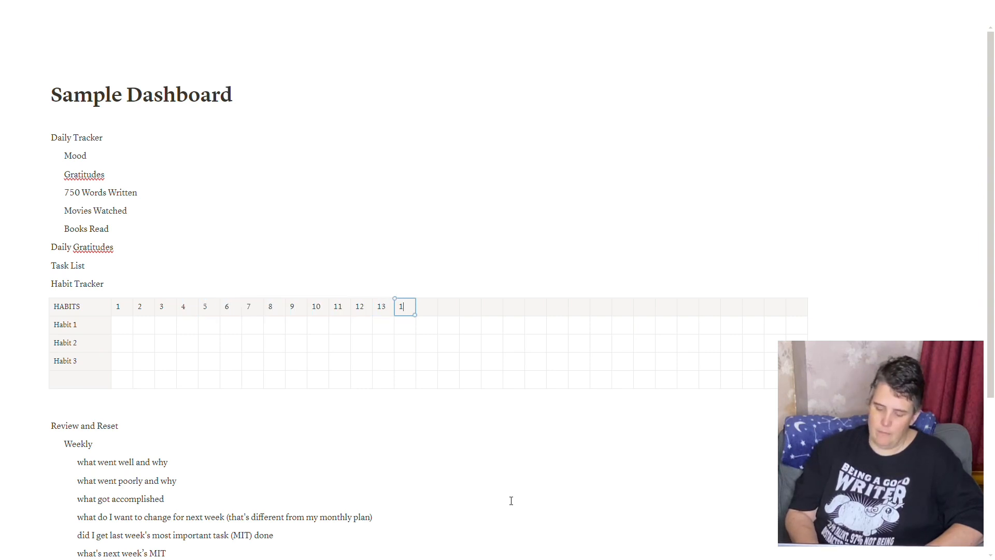
pyautogui.write('4\t15\t16')
pyautogui.press('Tab')
pyautogui.write('17')
pyautogui.press('Tab')
pyautogui.write('18')
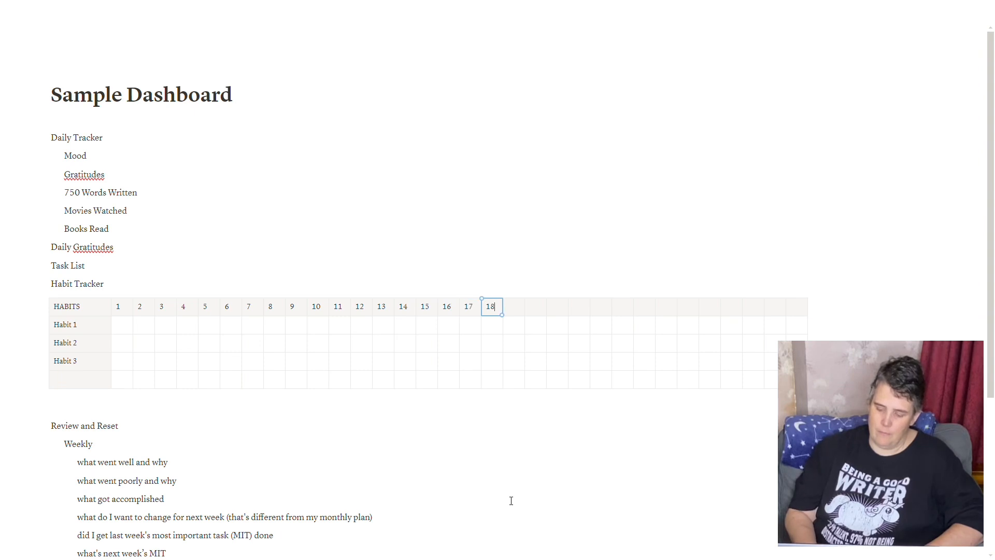
pyautogui.press('Tab')
pyautogui.write('19\t20\t21\t22\t2')
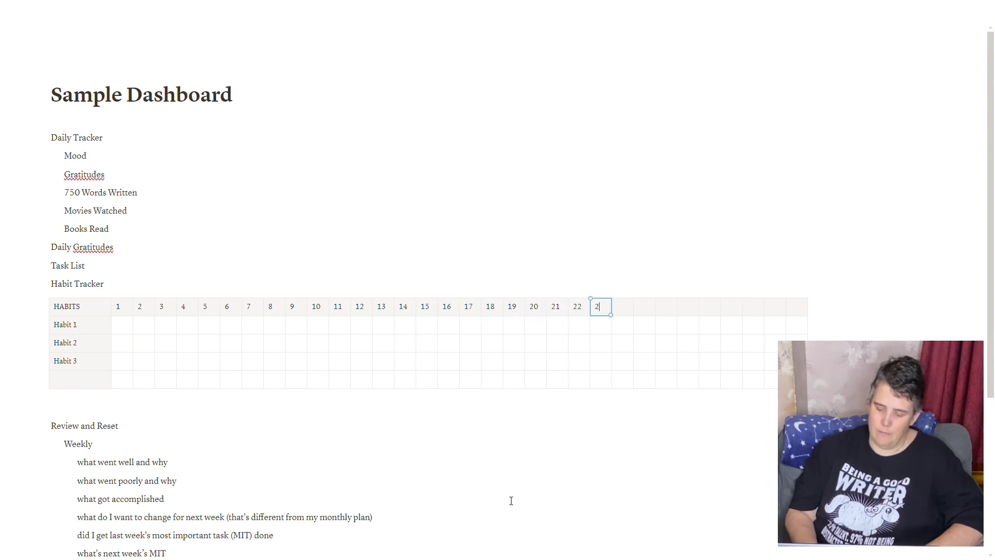
pyautogui.write('3\t24\t25\t26\t27\t')
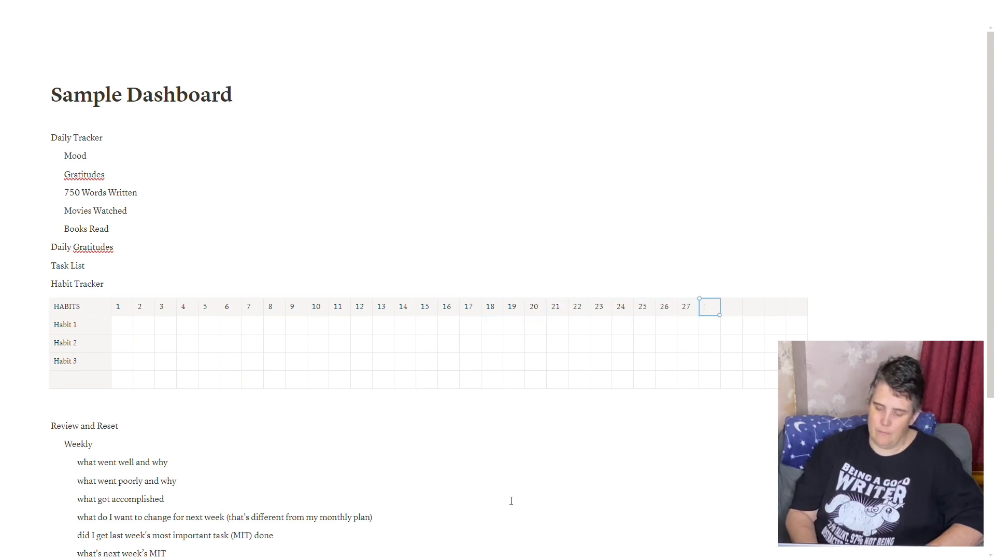
pyautogui.write('28\t29')
pyautogui.press('Tab')
pyautogui.write('30')
pyautogui.press('Tab')
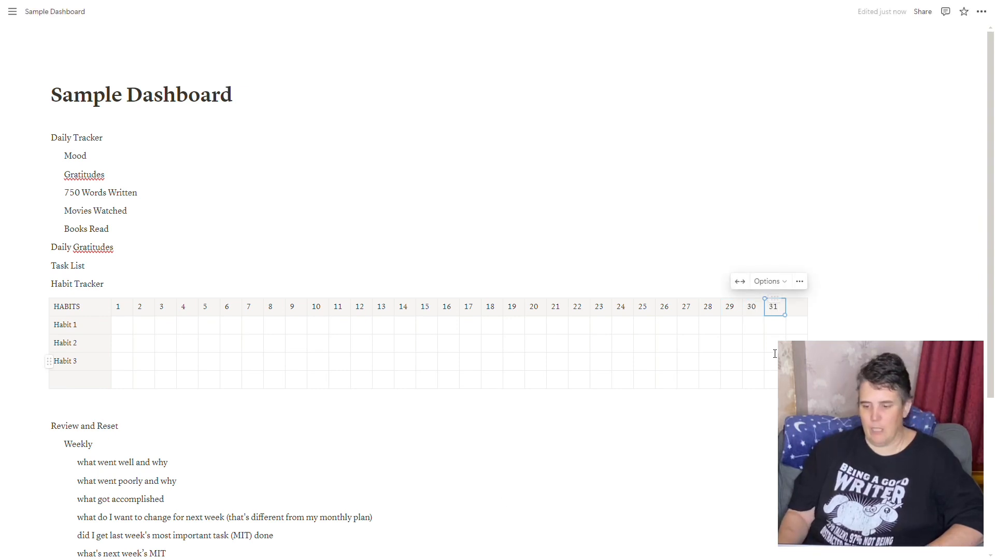
# Delete the surplus blank column after column 31.
pyautogui.click(797, 299)
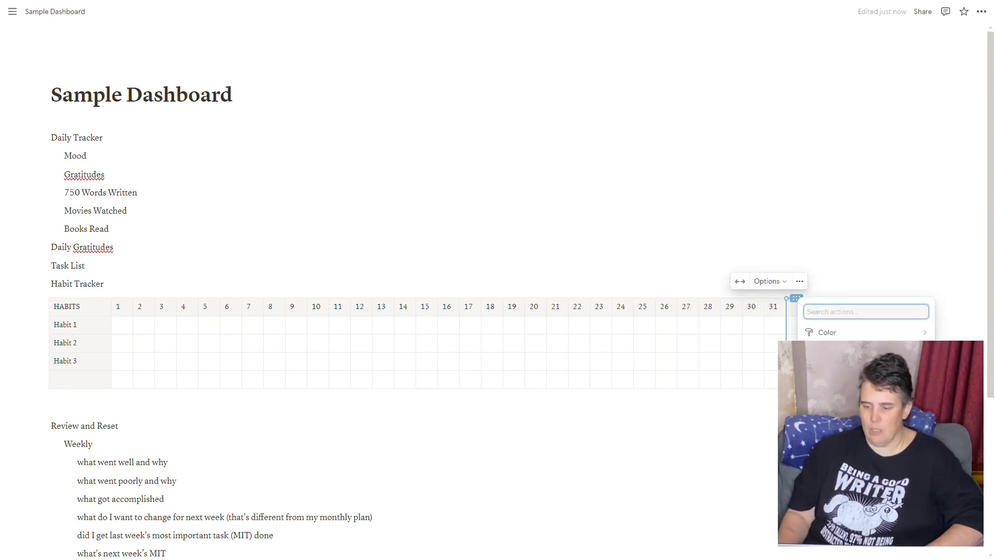
pyautogui.press('Escape')
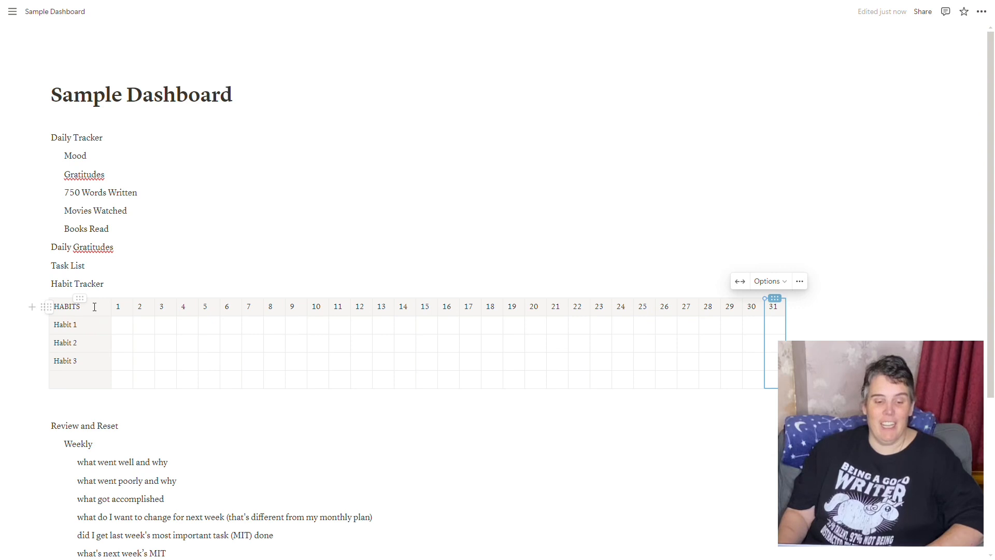
# Mark Habit 1 and Habit 3 with an X under day 14 and select the Habit 2 cell under day 15.
pyautogui.click(122, 325)
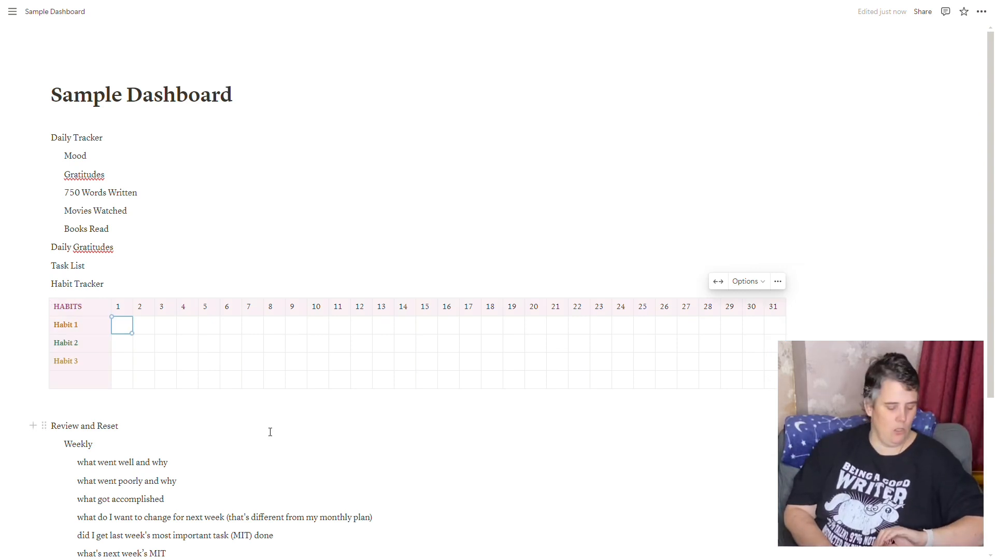
pyautogui.press('Right')
pyautogui.press('Right')
pyautogui.press('Right')
pyautogui.press('Return')
pyautogui.press('Right')
pyautogui.press('Right')
pyautogui.press('Right')
pyautogui.press('Right')
pyautogui.press('Right')
pyautogui.press('Right')
pyautogui.press('Right')
pyautogui.press('Right')
pyautogui.press('Right')
pyautogui.press('Right')
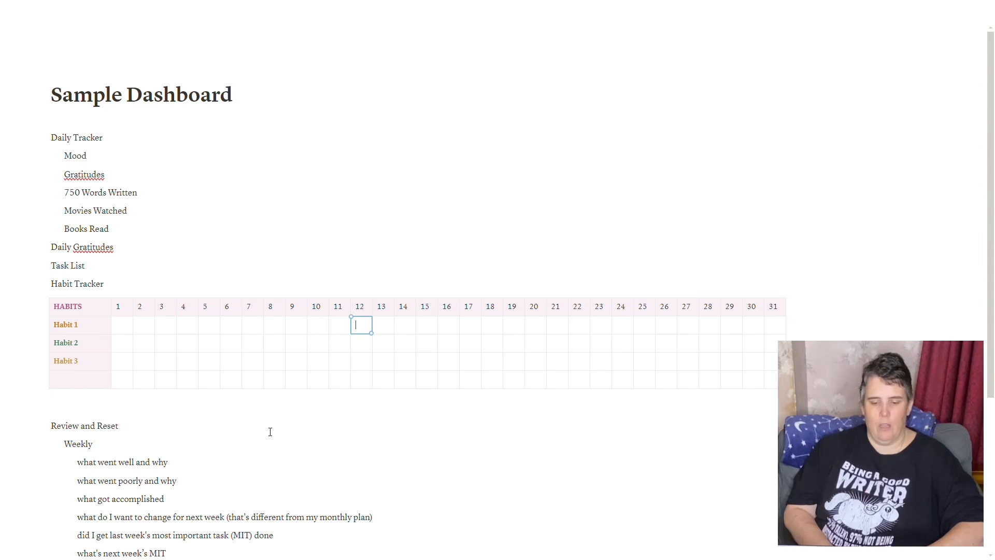
pyautogui.write('x')
pyautogui.press('Return')
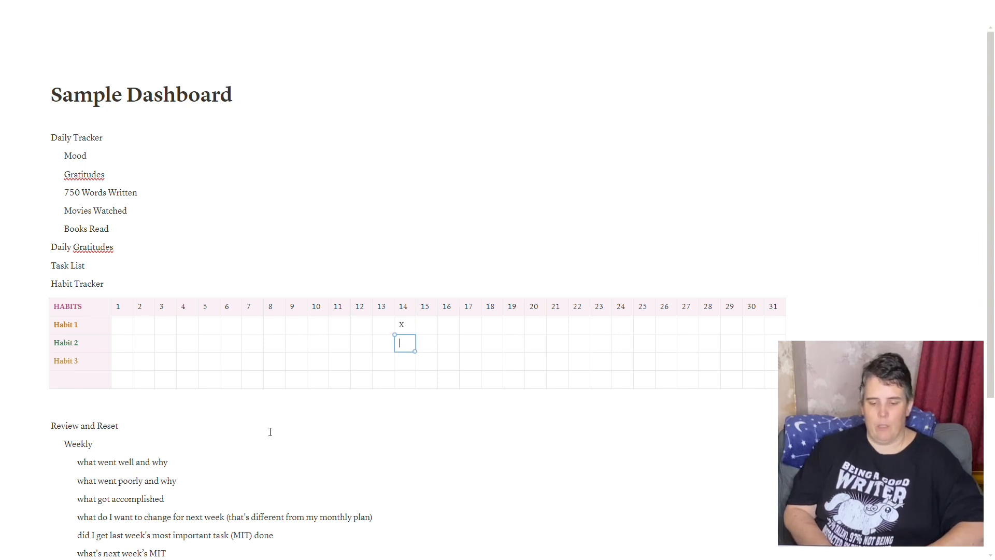
pyautogui.press('Down')
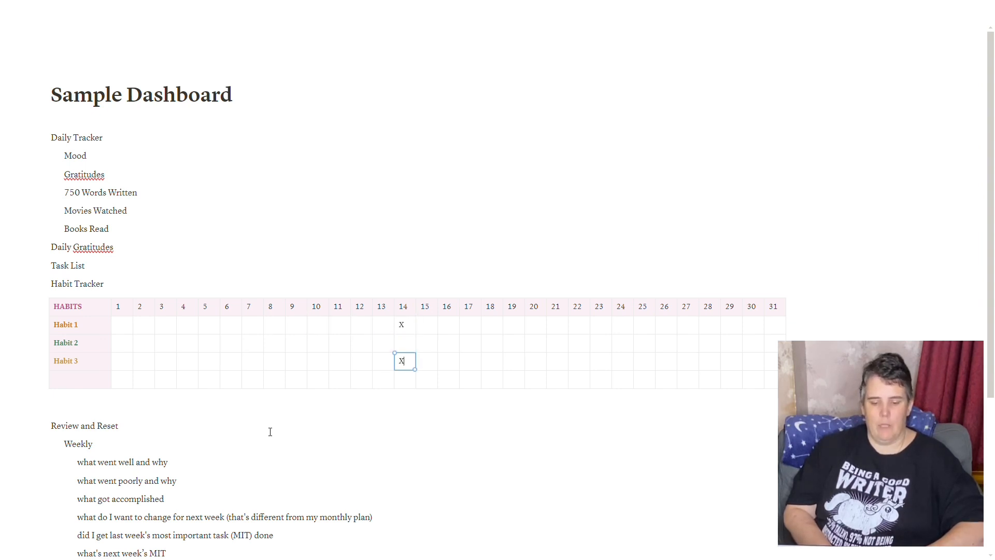
pyautogui.press('Right')
pyautogui.press('Up')
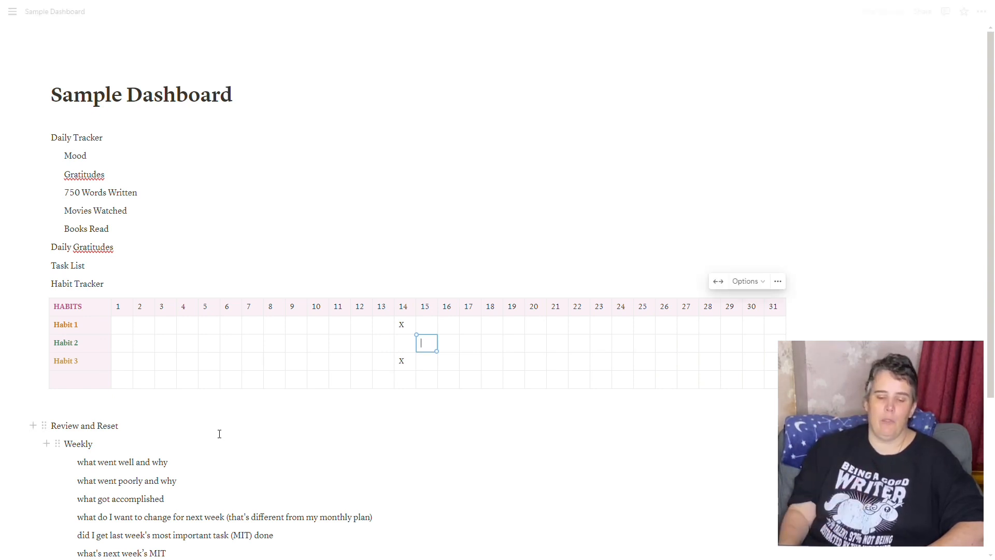
# Mark Habit 1 with an X under days 1 to 6 and days 9 to 11 in the habit table.
pyautogui.click(117, 326)
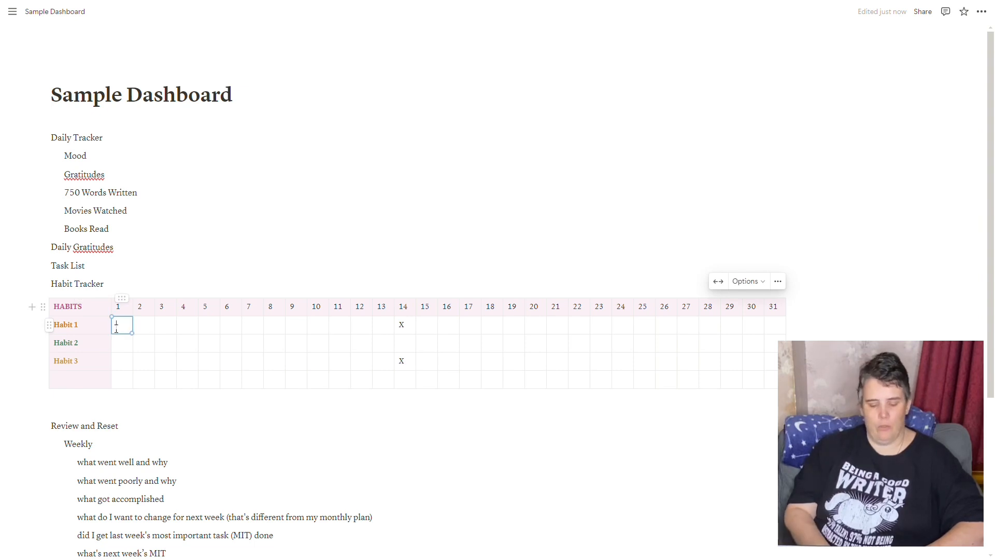
pyautogui.write('X')
pyautogui.press('Tab')
pyautogui.write('X')
pyautogui.press('Tab')
pyautogui.write('X\tX\tX')
pyautogui.press('Tab')
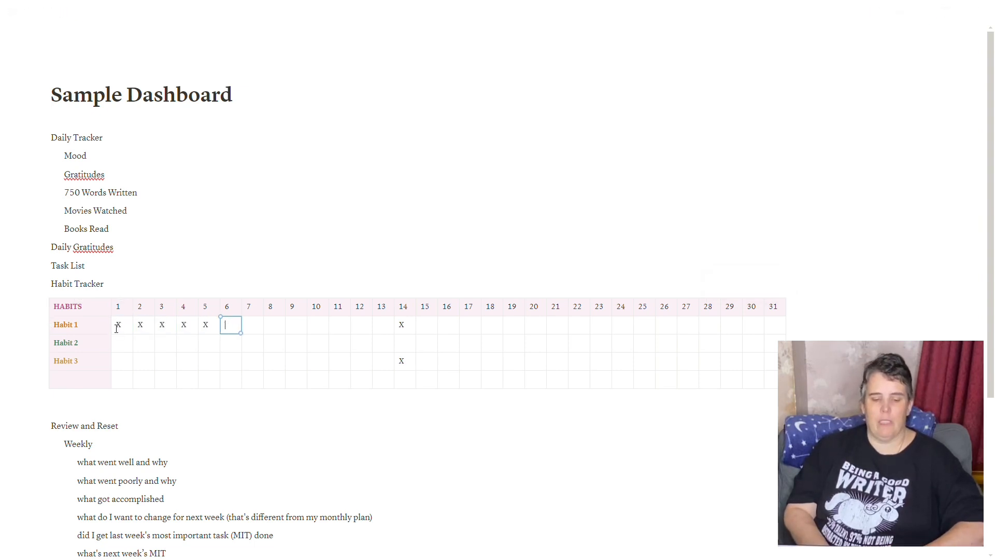
pyautogui.write('X')
pyautogui.press('Tab')
pyautogui.press('Tab')
pyautogui.press('Tab')
pyautogui.write('X\tX')
pyautogui.press('Tab')
pyautogui.write('X')
pyautogui.press('Tab')
# Mark Habit 2 with an X under days 12, 8, 4, 3 and 2.
pyautogui.press('Down')
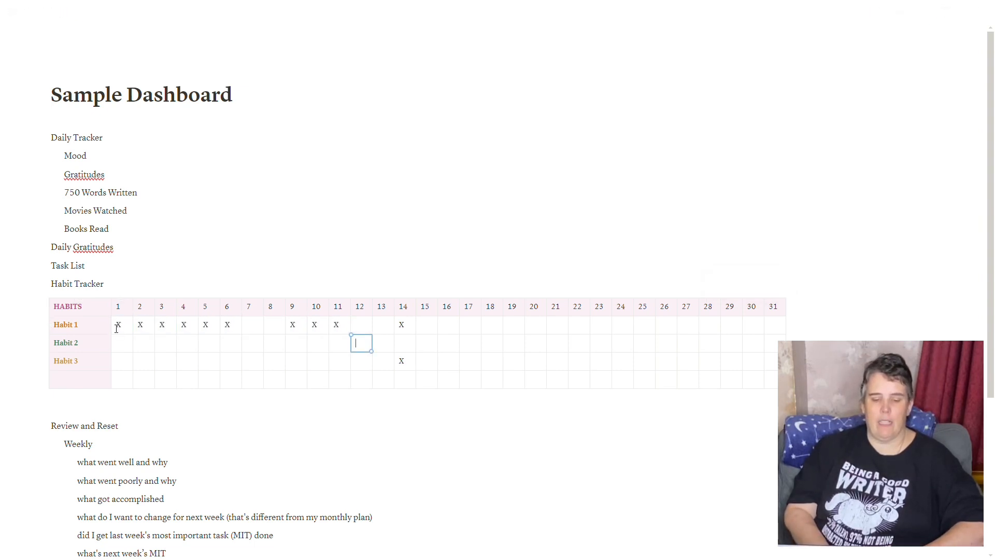
pyautogui.write('X')
pyautogui.hotkey('shift', 'Tab')
pyautogui.press('Tab')
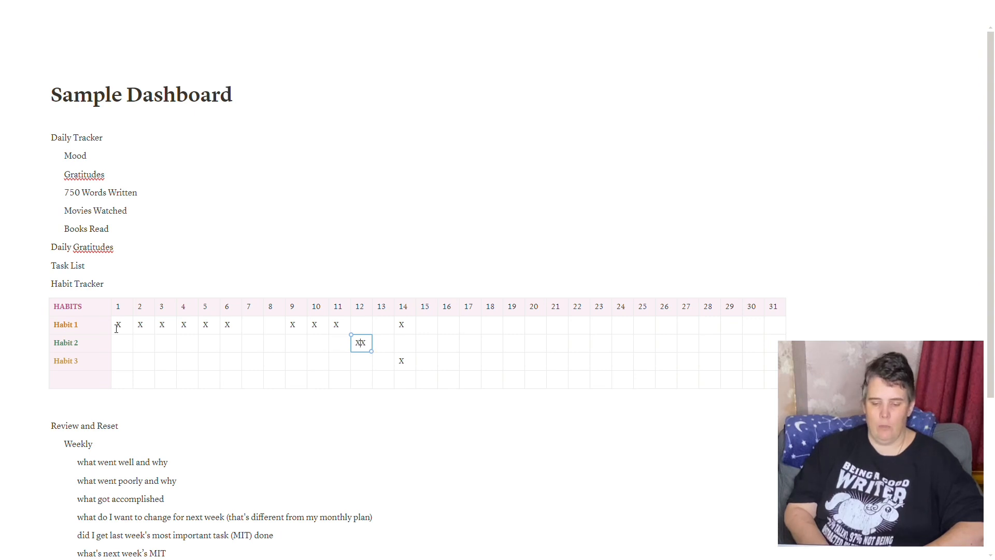
pyautogui.hotkey('shift', 'Tab')
pyautogui.hotkey('shift', 'Tab')
pyautogui.hotkey('shift', 'Tab')
pyautogui.hotkey('shift', 'Tab')
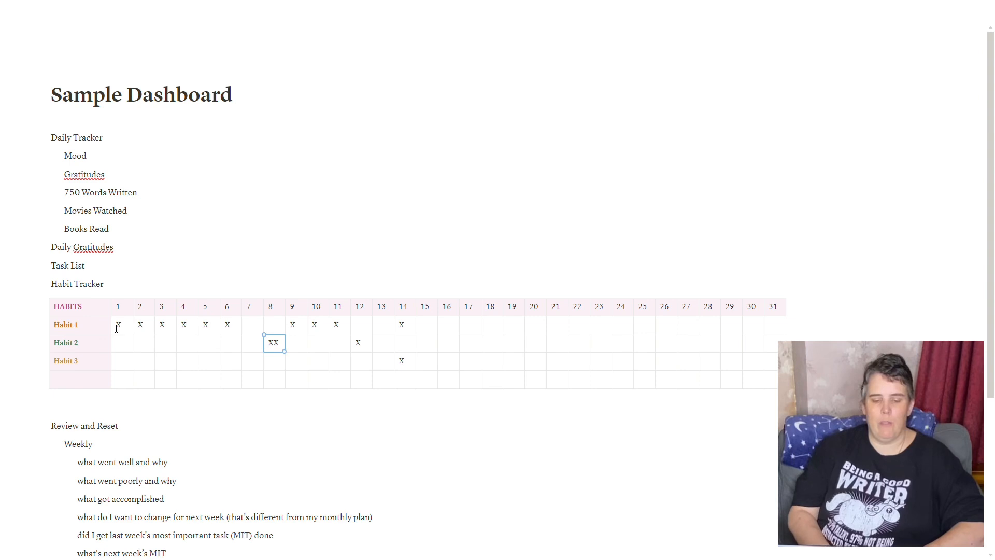
pyautogui.write('X')
pyautogui.hotkey('shift', 'Tab')
pyautogui.hotkey('shift', 'Tab')
pyautogui.hotkey('shift', 'Tab')
pyautogui.hotkey('shift', 'Tab')
pyautogui.write('X')
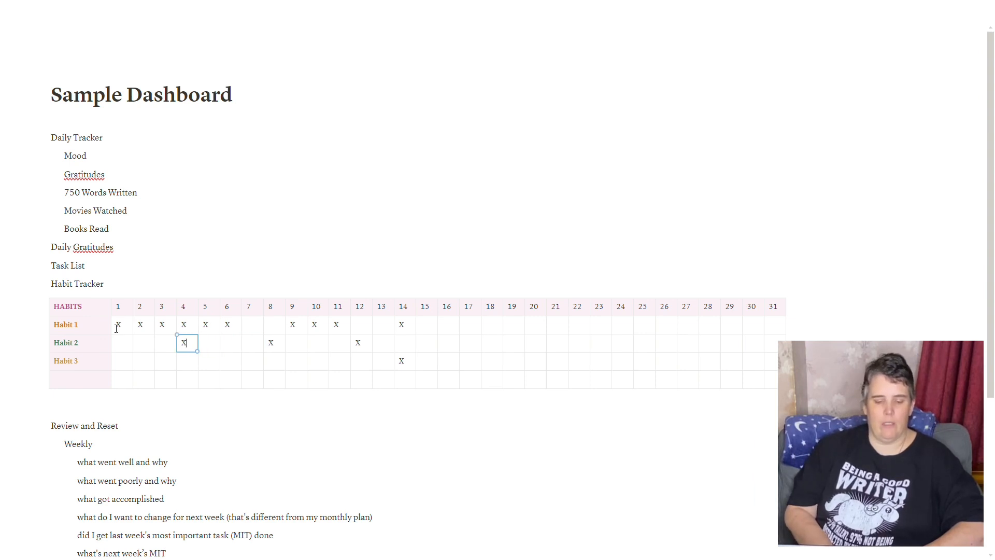
pyautogui.hotkey('shift', 'Tab')
pyautogui.write('X')
pyautogui.hotkey('shift', 'Tab')
pyautogui.write('X')
# Mark Habit 3 with an O under days 2 and 3.
pyautogui.press('Down')
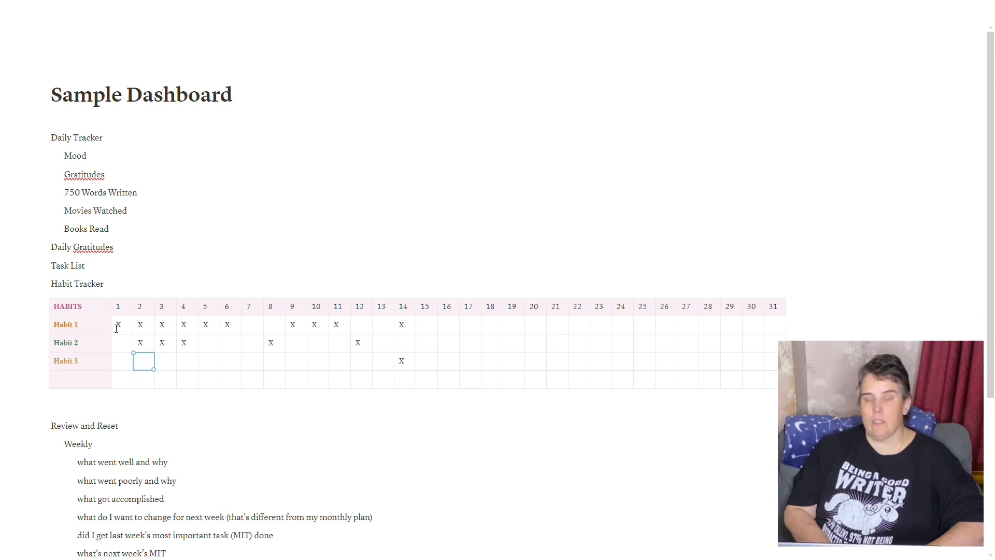
pyautogui.write('O')
pyautogui.press('Tab')
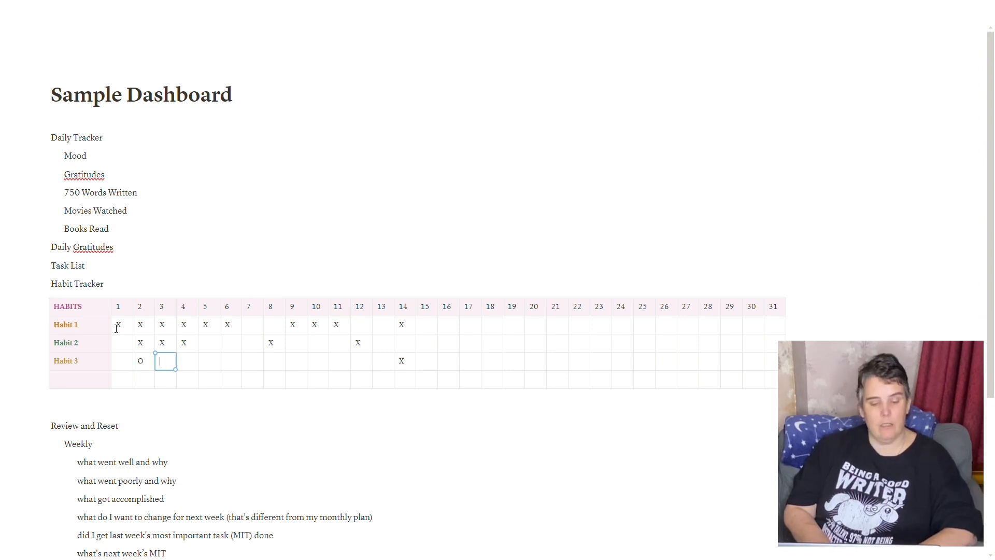
pyautogui.press('Tab')
pyautogui.press('Tab')
pyautogui.hotkey('shift', 'Tab')
pyautogui.hotkey('shift', 'Tab')
pyautogui.write('O')
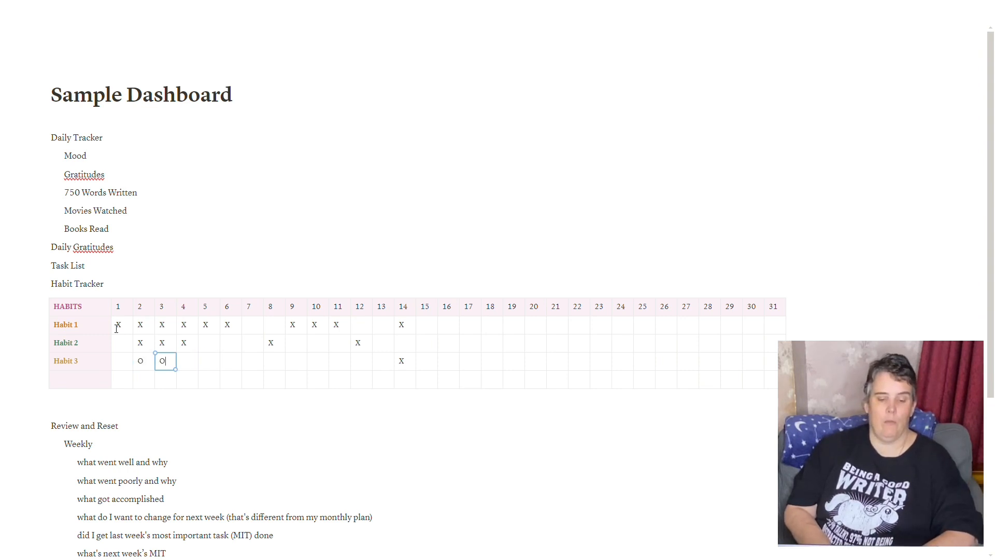
# Mark Habit 2 with an O under days 1, 6 and 7.
pyautogui.hotkey('shift', 'Tab')
pyautogui.hotkey('shift', 'Tab')
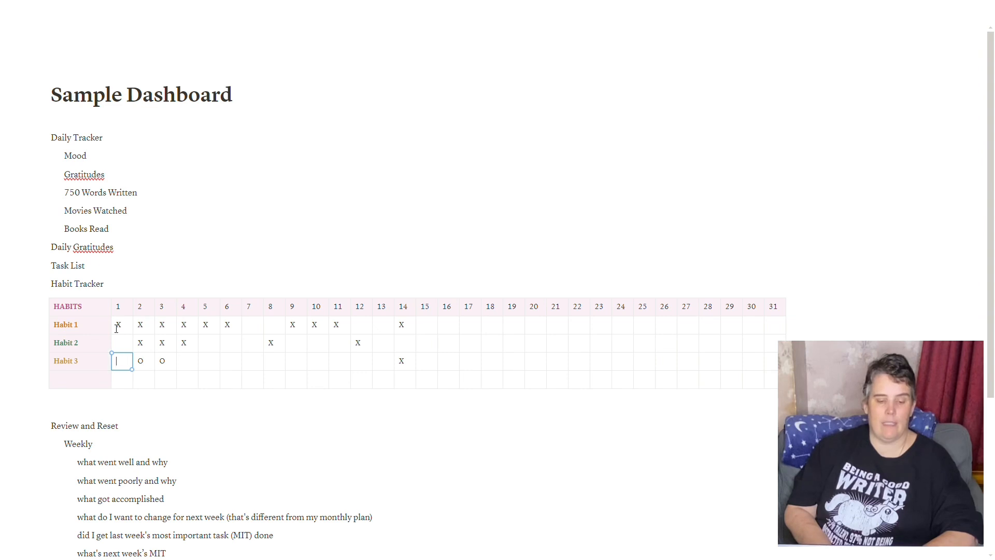
pyautogui.press('Up')
pyautogui.write('O')
pyautogui.press('Tab')
pyautogui.press('Tab')
pyautogui.press('Tab')
pyautogui.press('Tab')
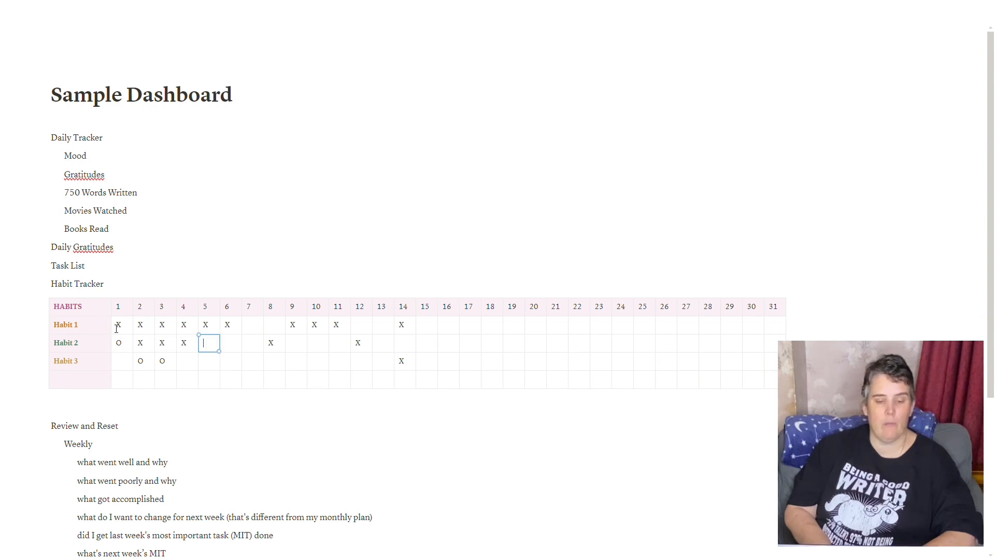
pyautogui.write('O')
pyautogui.press('Tab')
pyautogui.write('O')
pyautogui.press('Up')
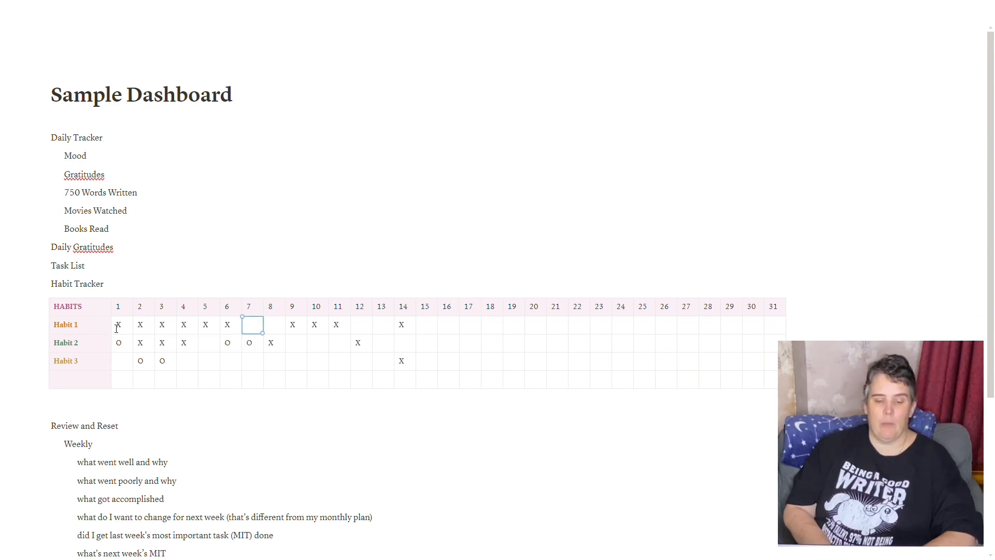
pyautogui.press('Up')
pyautogui.press('Down')
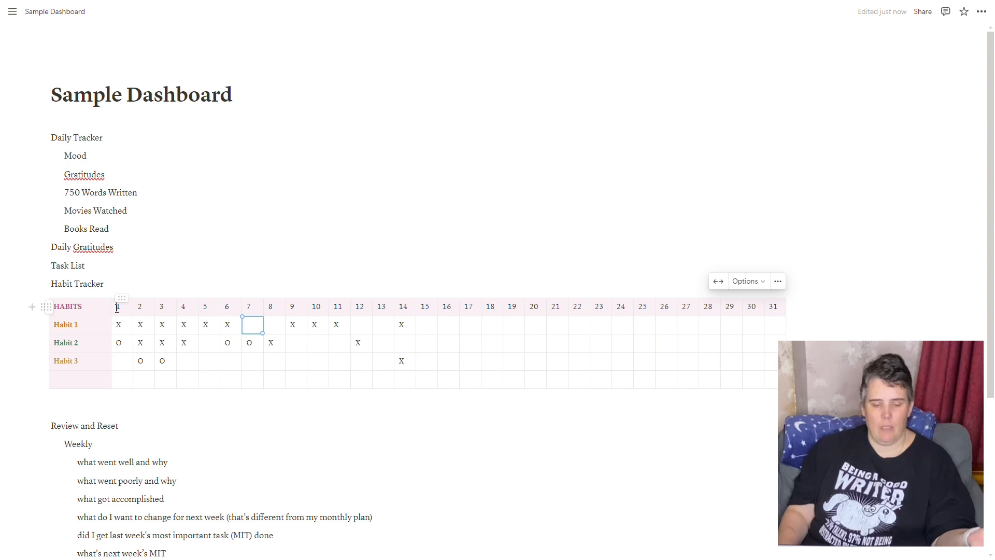
# Make the header day numbers 1 to 31 bold and turn the Habit Tracker line above the table into a Heading 1.
pyautogui.moveTo(115, 307); pyautogui.dragTo(783, 316)
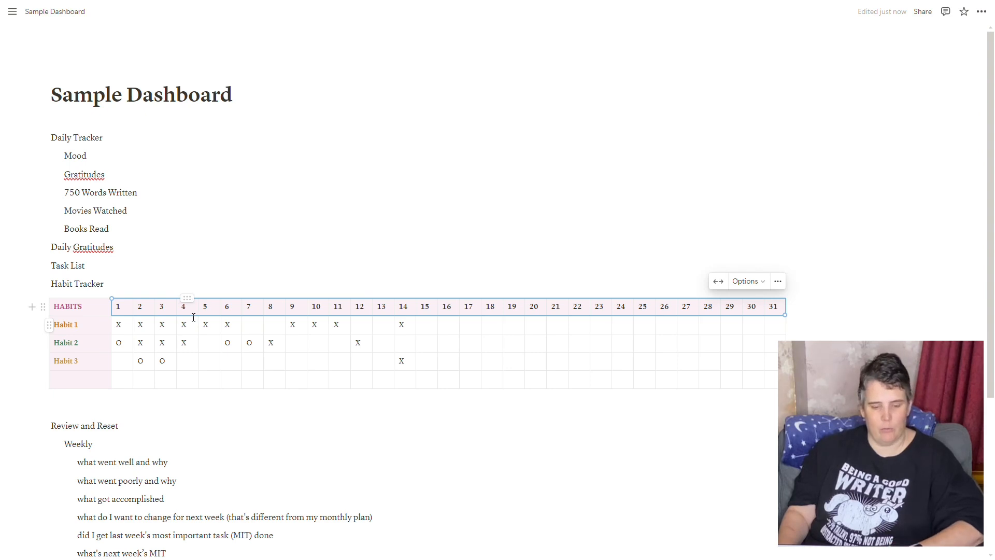
pyautogui.hotkey('ctrl', 'c')
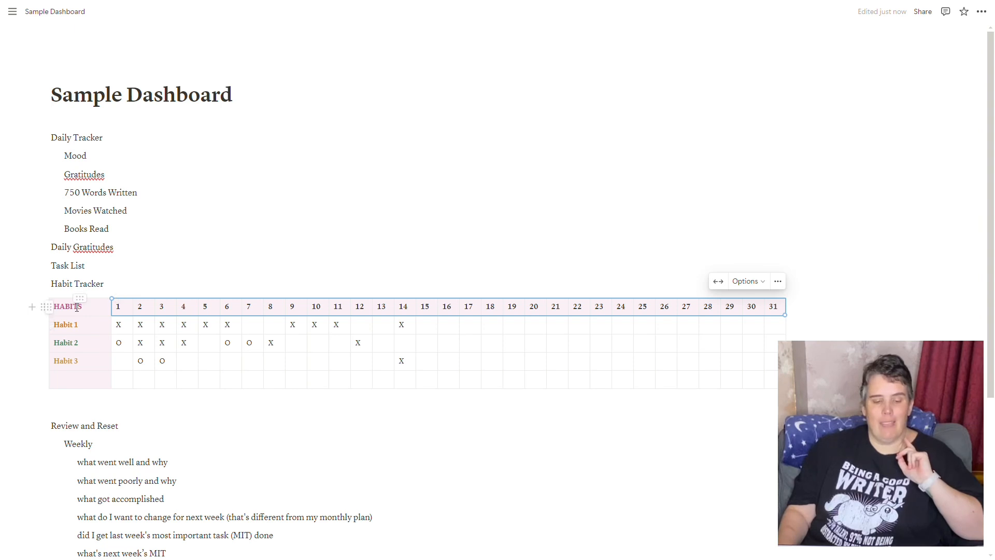
pyautogui.tripleClick(66, 284)
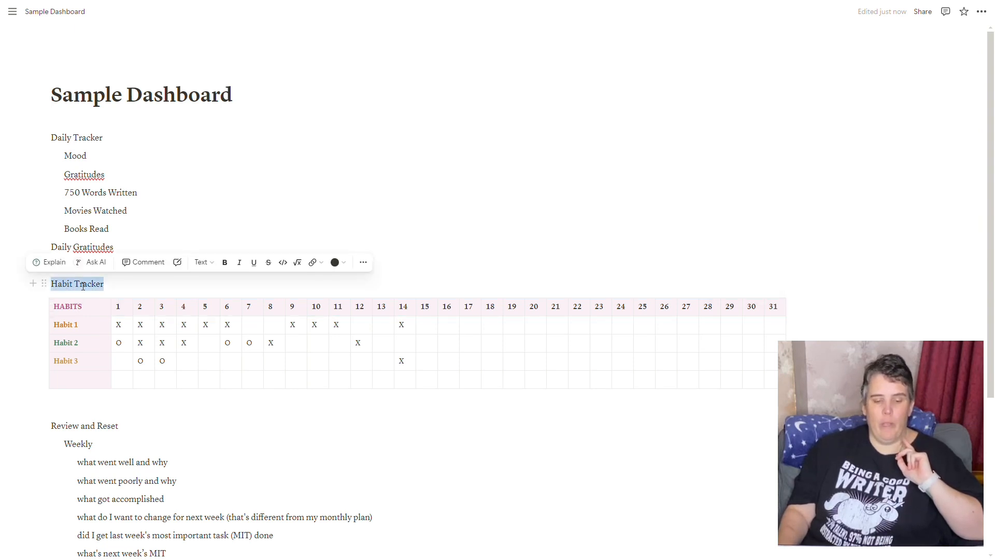
pyautogui.click(203, 263)
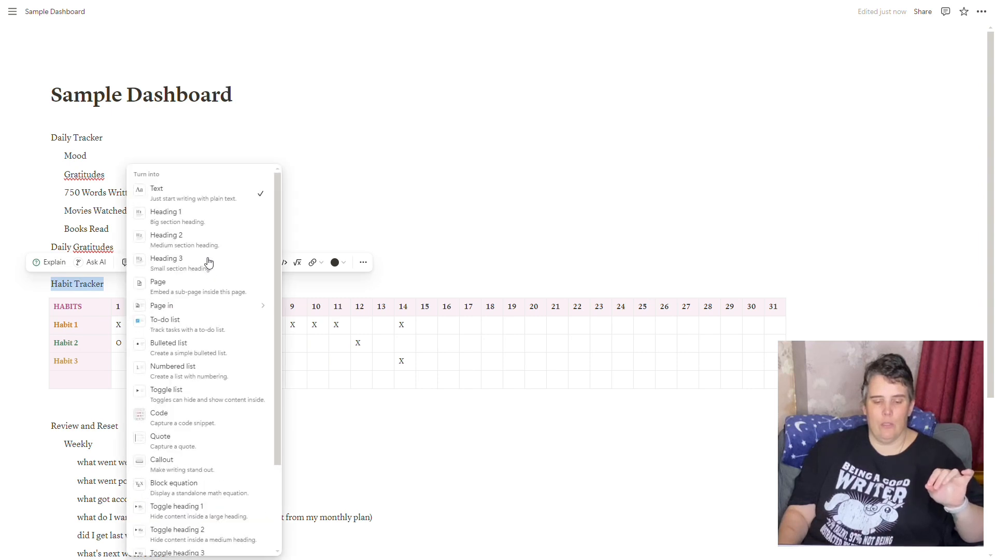
pyautogui.click(176, 222)
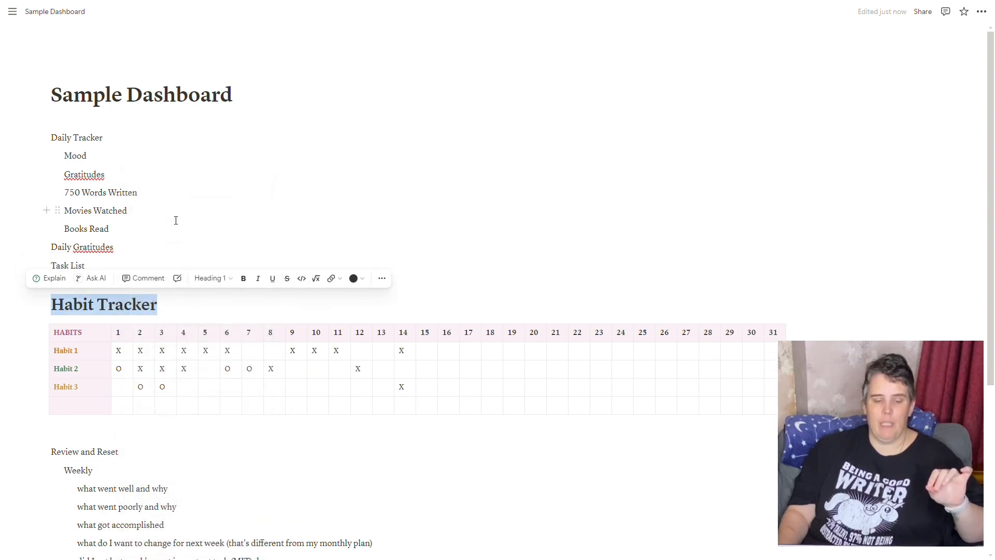
pyautogui.click(173, 307)
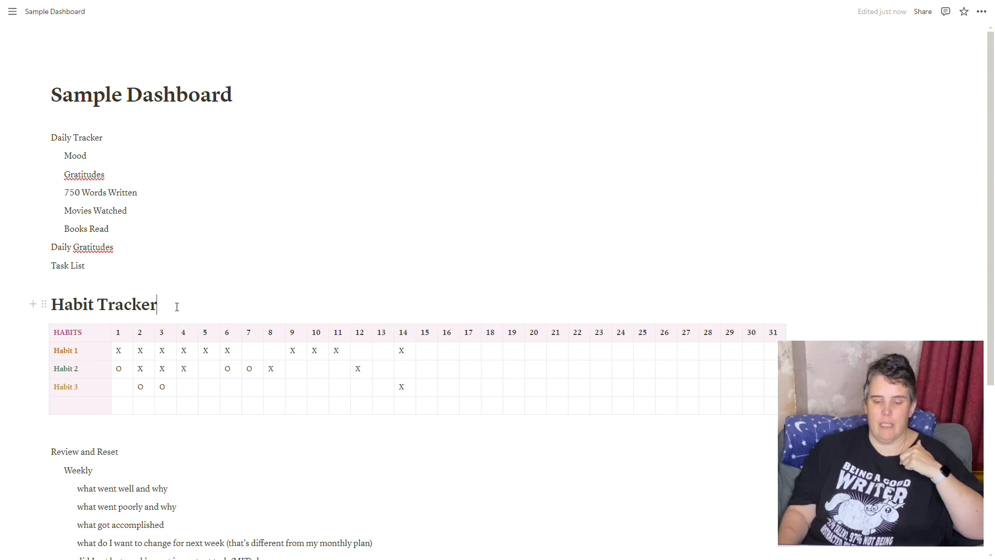
# Check the page's Table of contents option and look over the page down to the Review and Reset section.
pyautogui.click(981, 13)
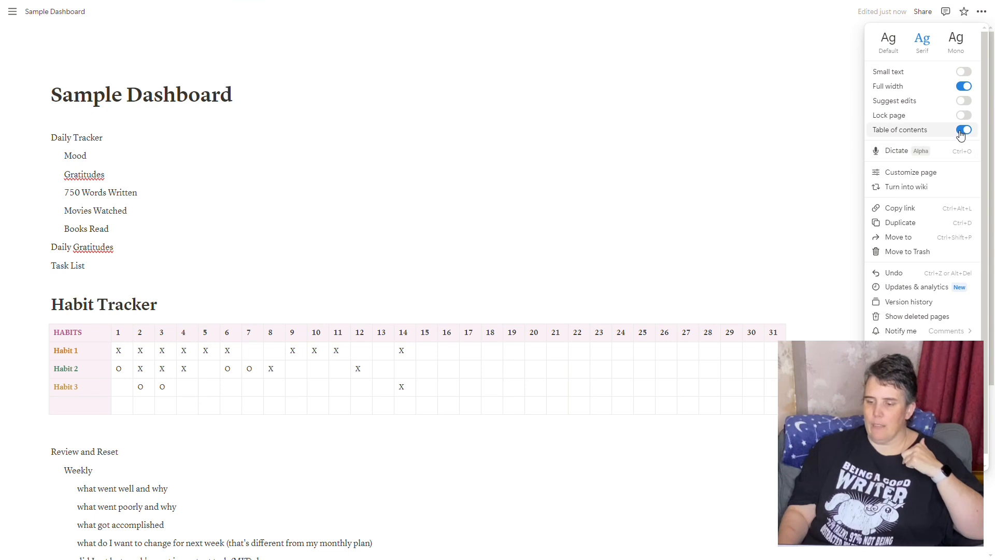
pyautogui.click(745, 142)
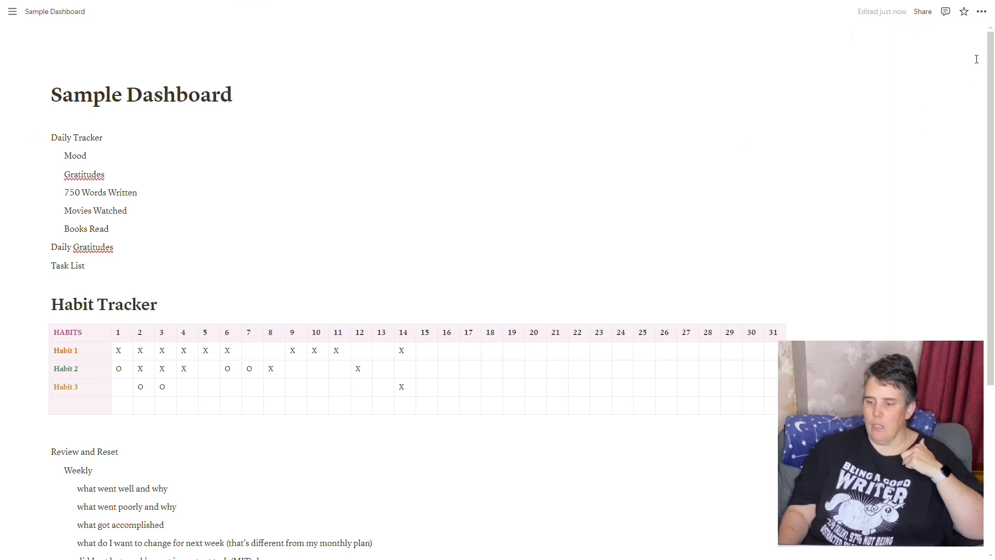
pyautogui.scroll(-5, 975, 98)
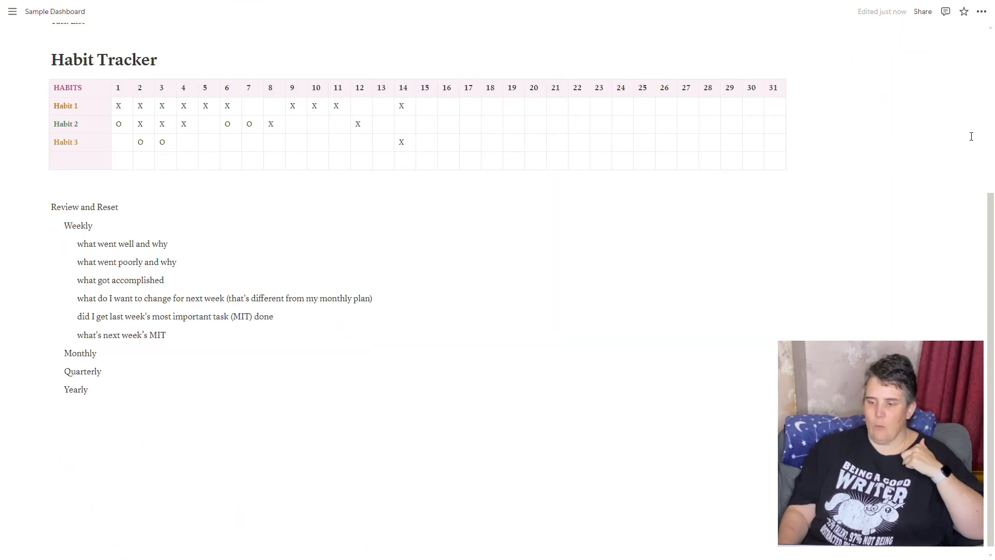
pyautogui.scroll(5, 972, 136)
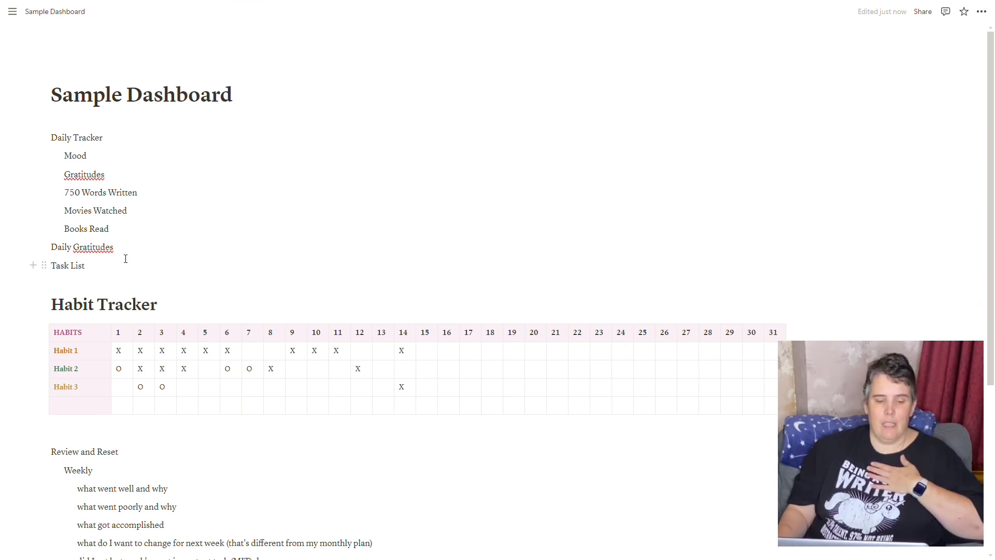
# Insert a new inline database in table view directly below the Task List line.
pyautogui.press('Return')
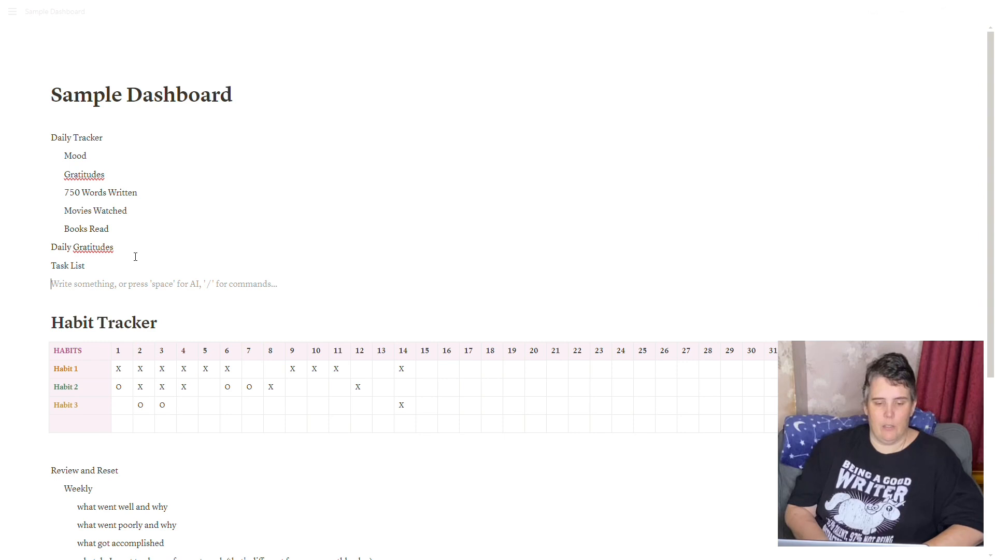
pyautogui.press('BackSpace')
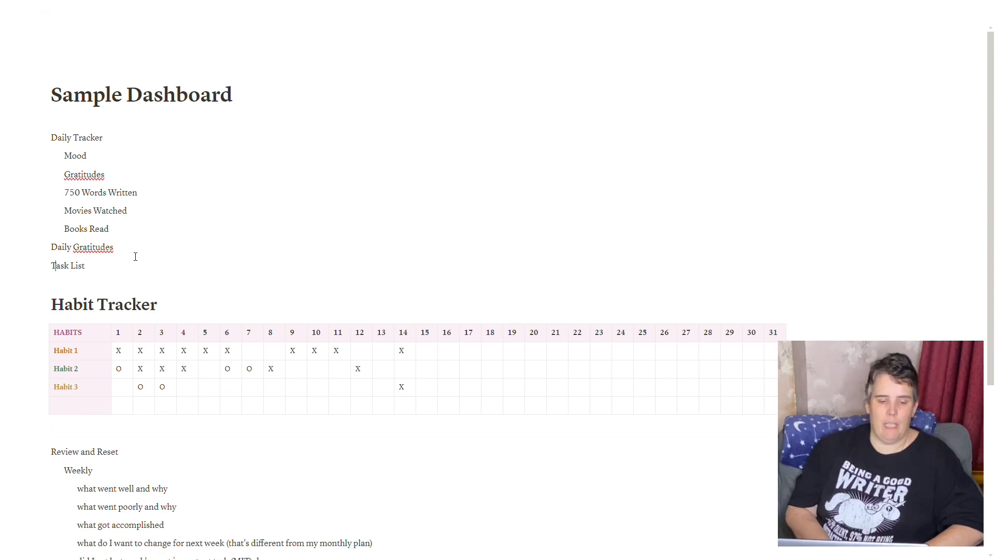
pyautogui.write('/')
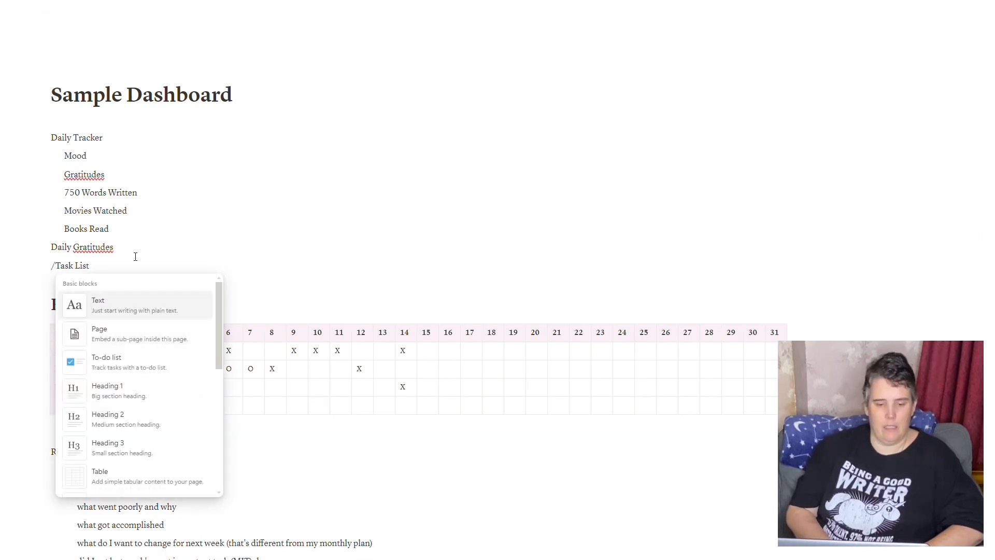
pyautogui.write('data')
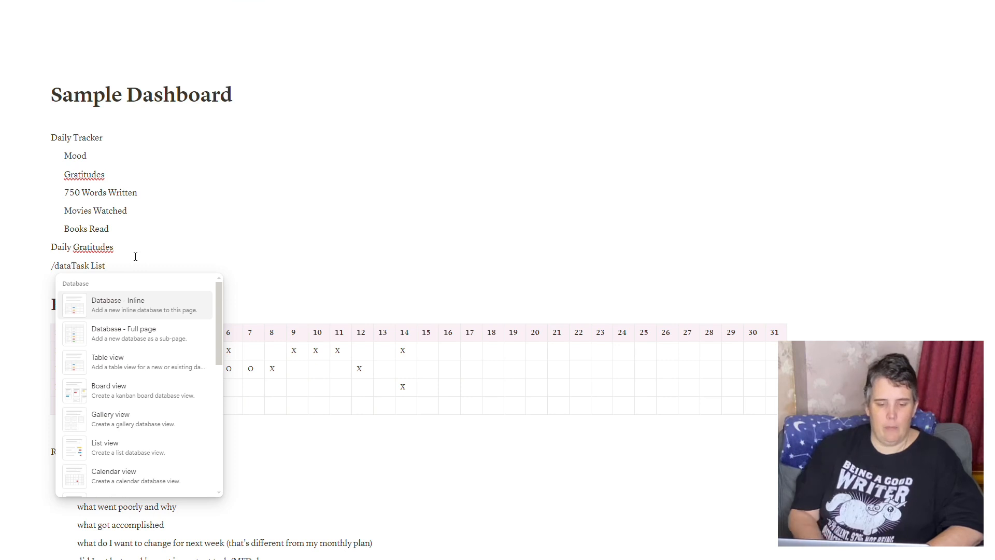
pyautogui.moveTo(137, 304)
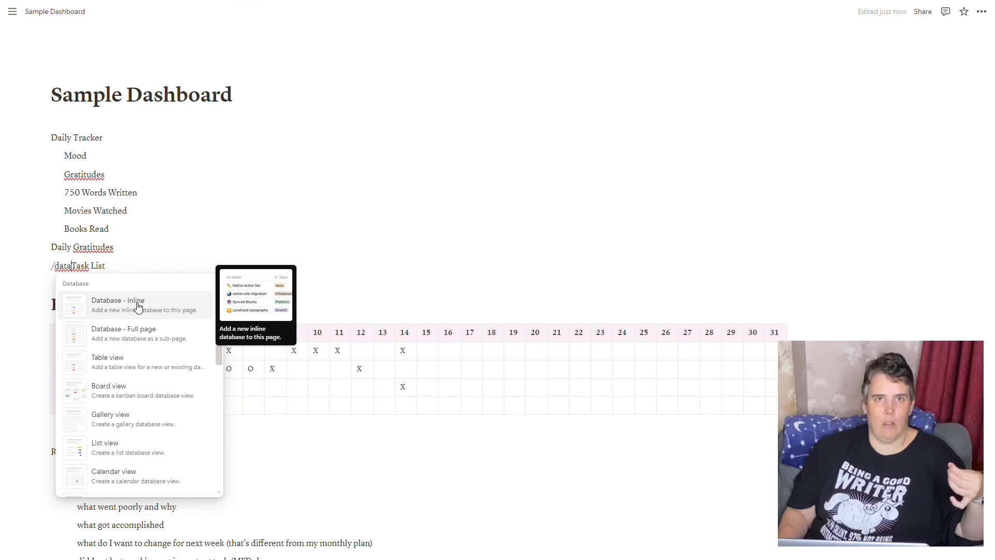
pyautogui.click(137, 306)
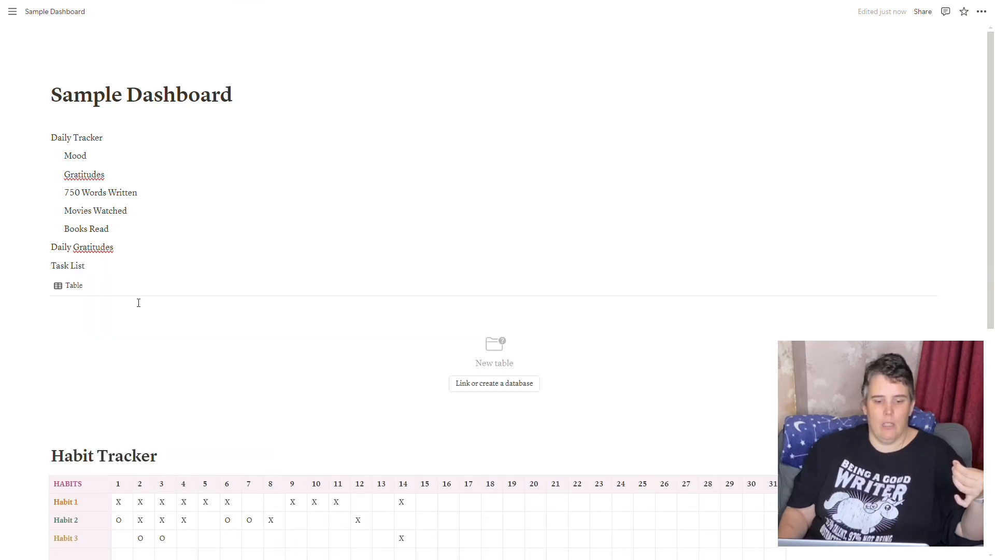
pyautogui.click(496, 386)
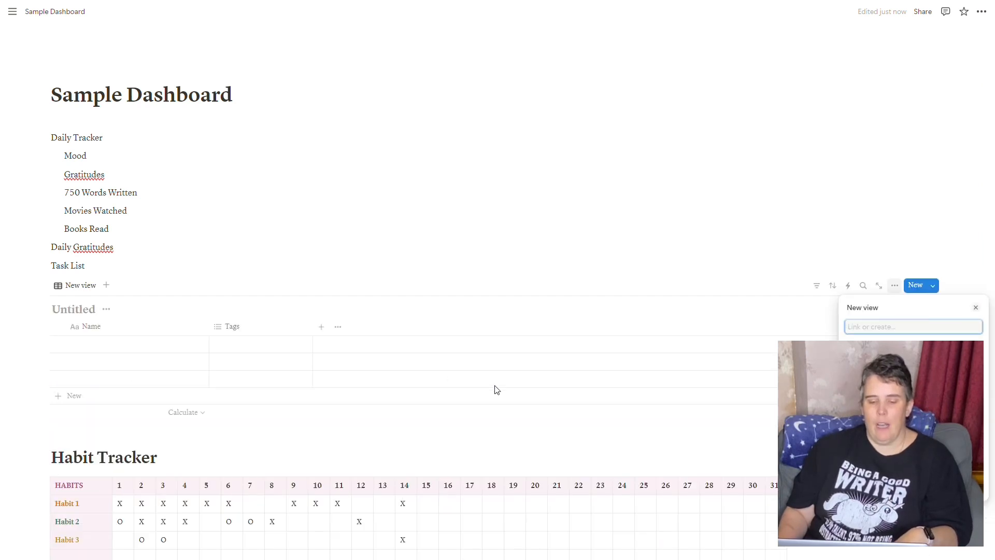
pyautogui.click(917, 226)
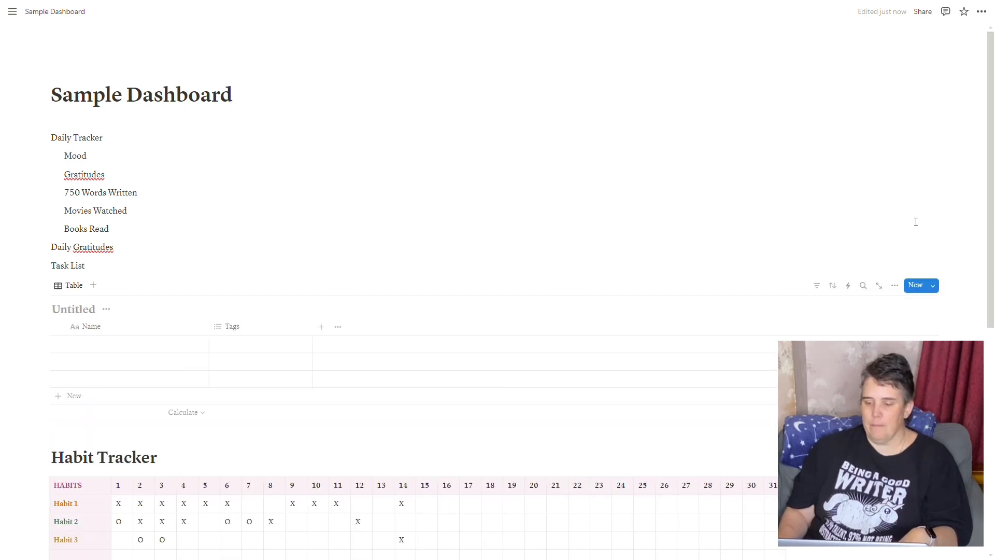
# Title the new inline database "Task List" and look at its title options.
pyautogui.moveTo(88, 325)
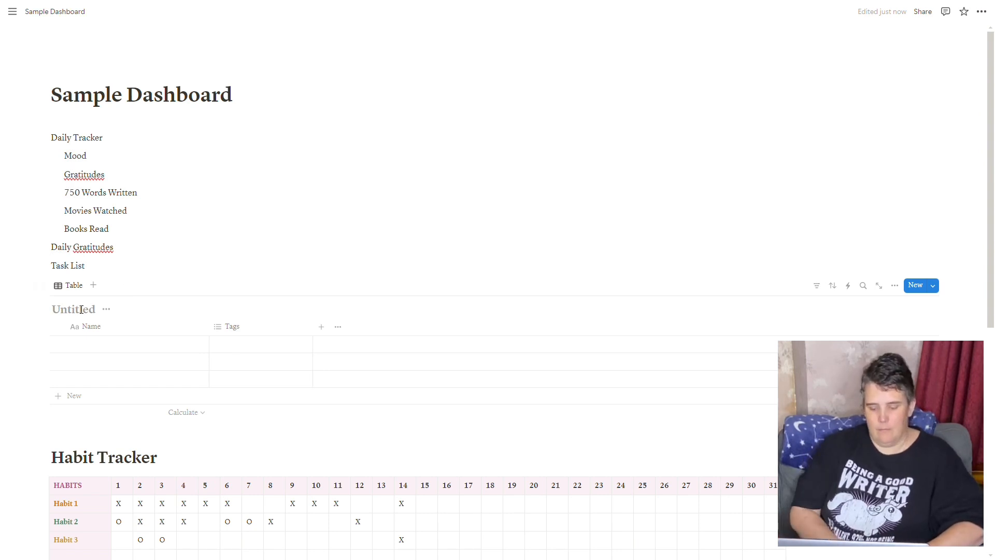
pyautogui.write('Task List')
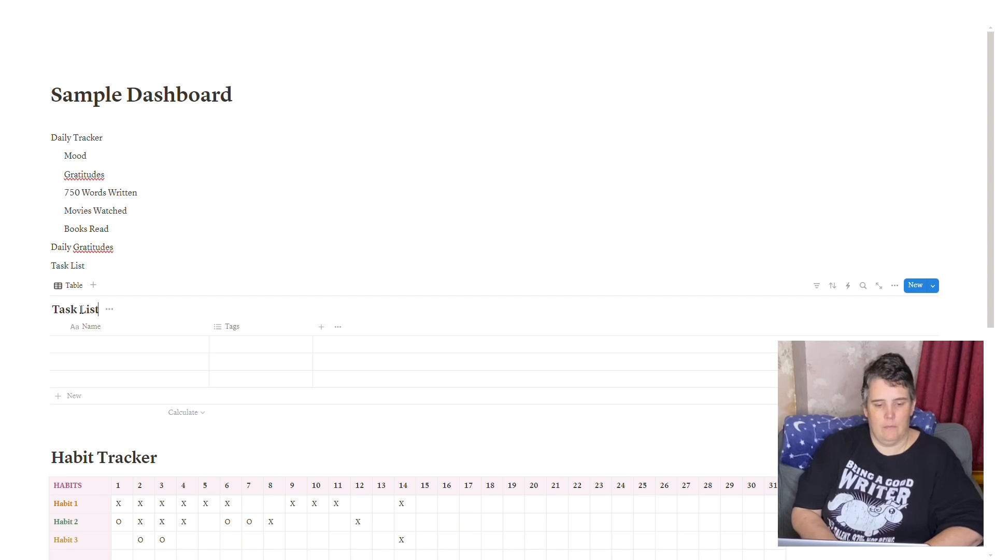
pyautogui.click(109, 310)
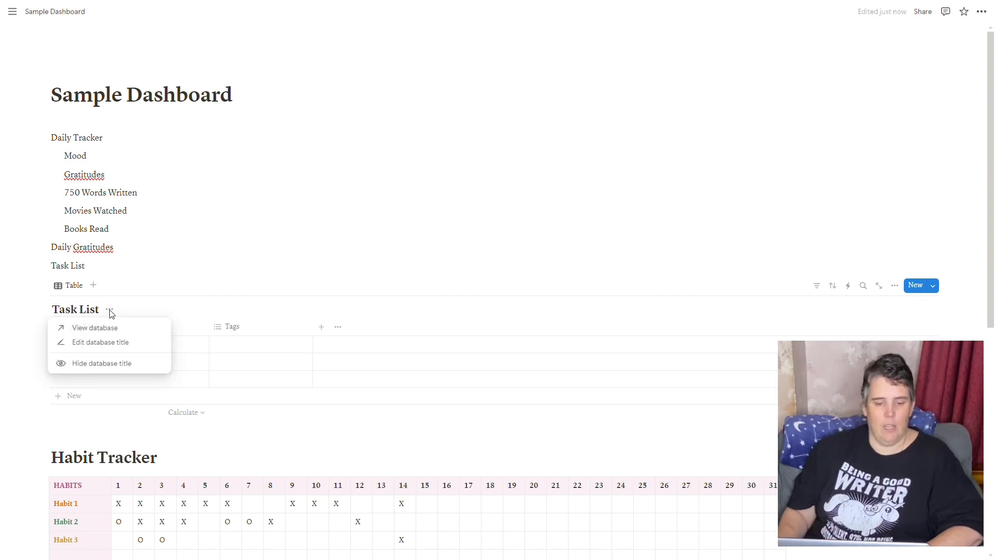
pyautogui.click(109, 311)
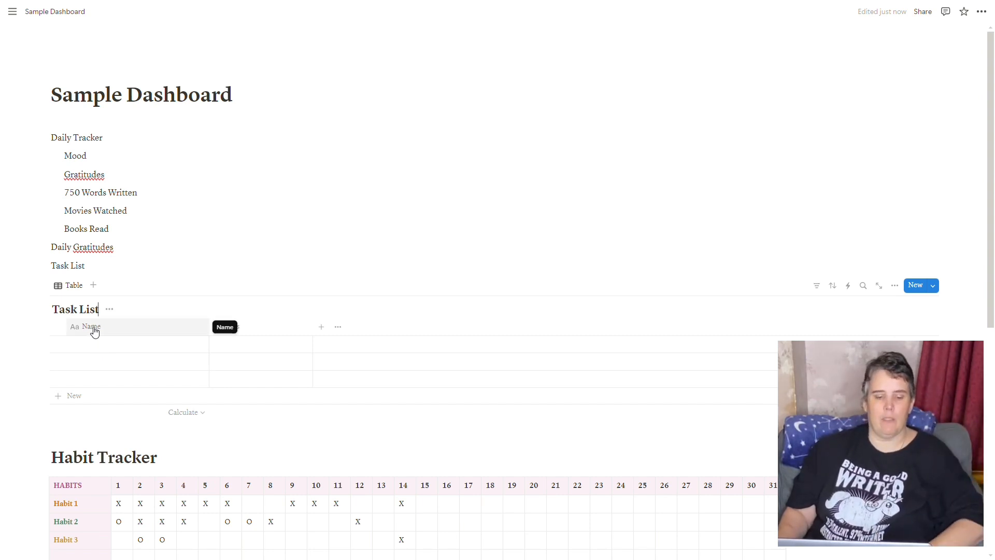
# Rename the Task List database's Name column to "Task Name" and check its property settings.
pyautogui.click(94, 330)
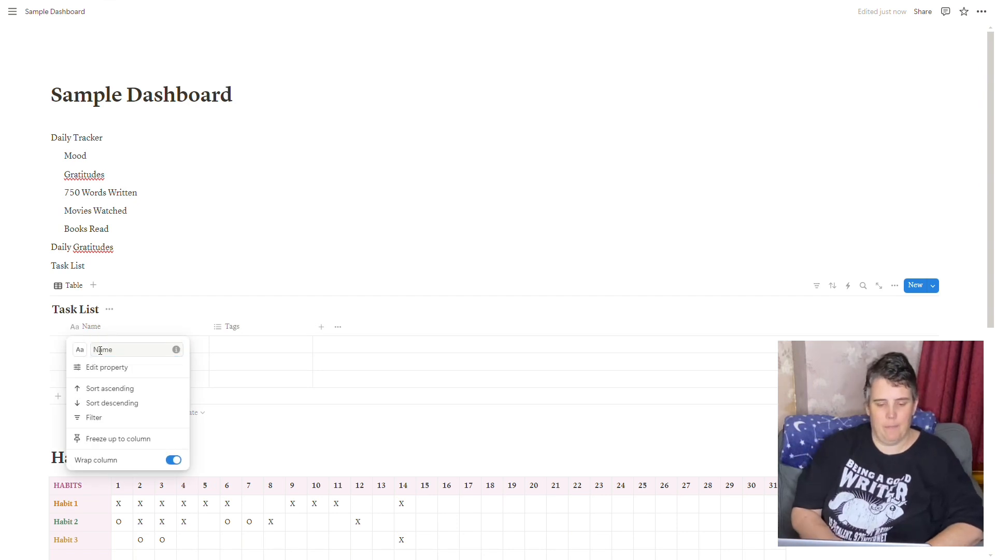
pyautogui.click(101, 350)
pyautogui.write('Ta')
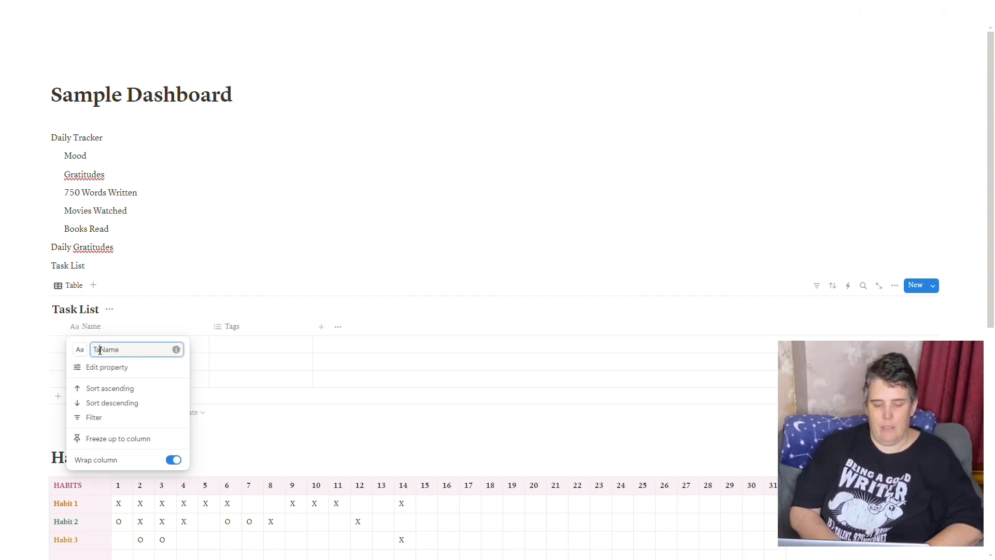
pyautogui.write('sk')
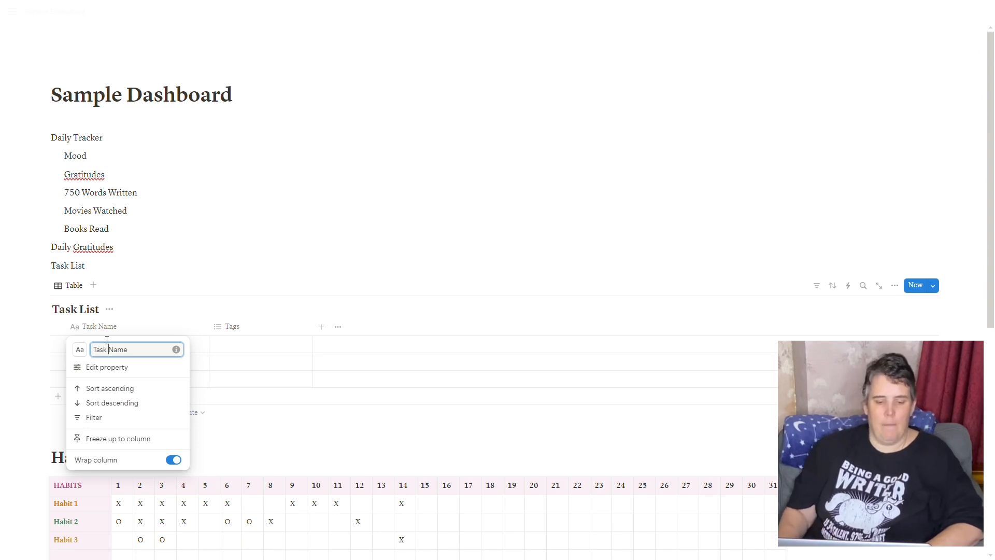
pyautogui.press('Return')
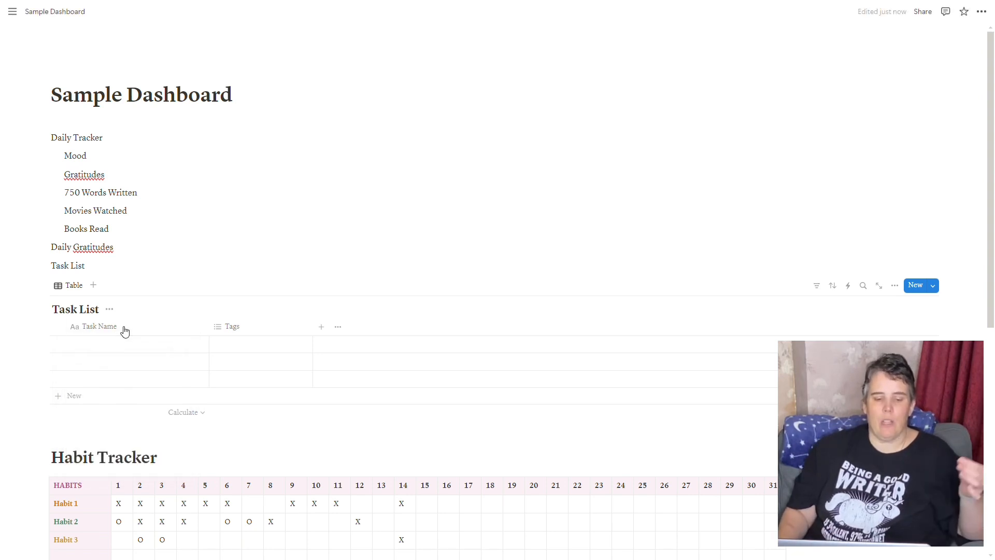
pyautogui.click(72, 328)
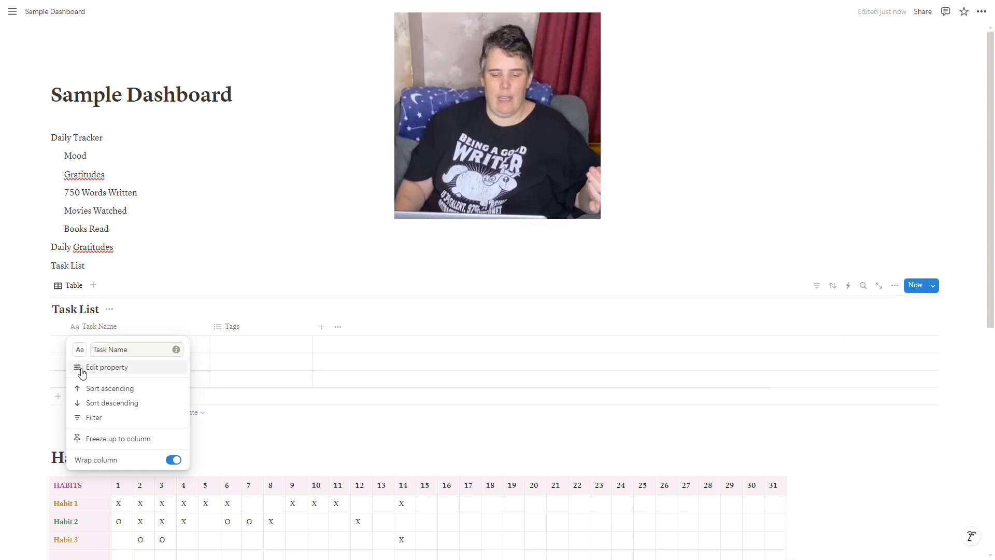
pyautogui.click(104, 368)
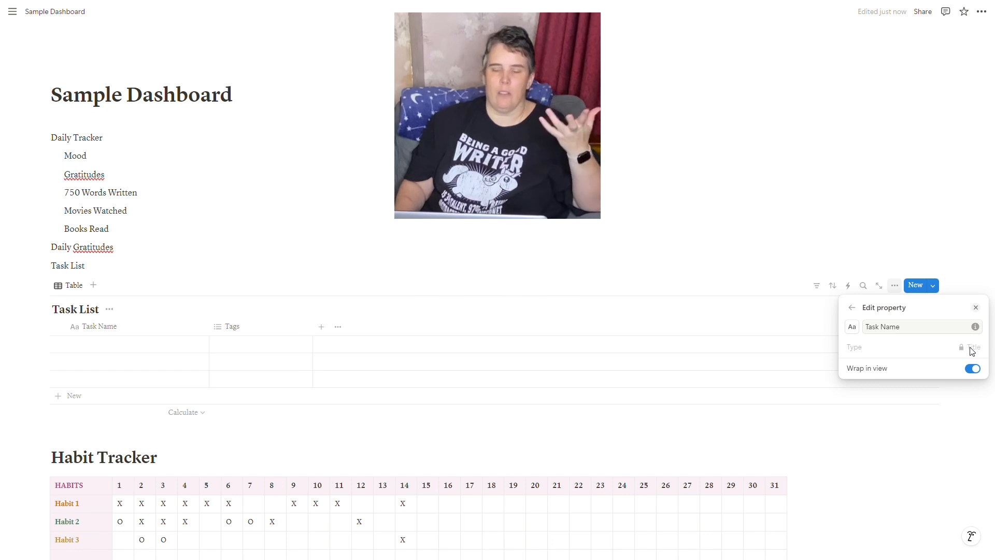
pyautogui.click(141, 346)
# Enter "Record a Notion Video" as the task name in the first row of the Task List database.
pyautogui.click(129, 344)
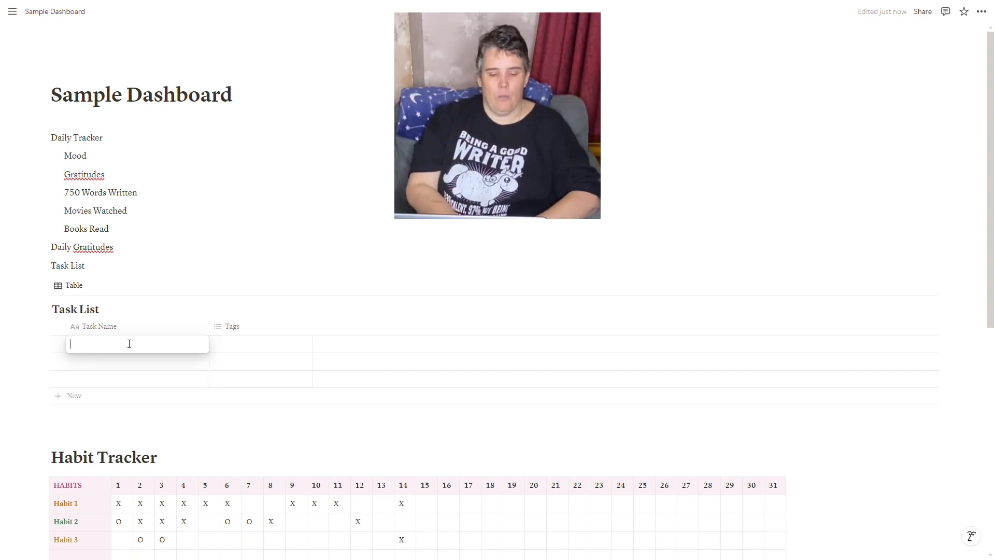
pyautogui.write('Record a Notion Video')
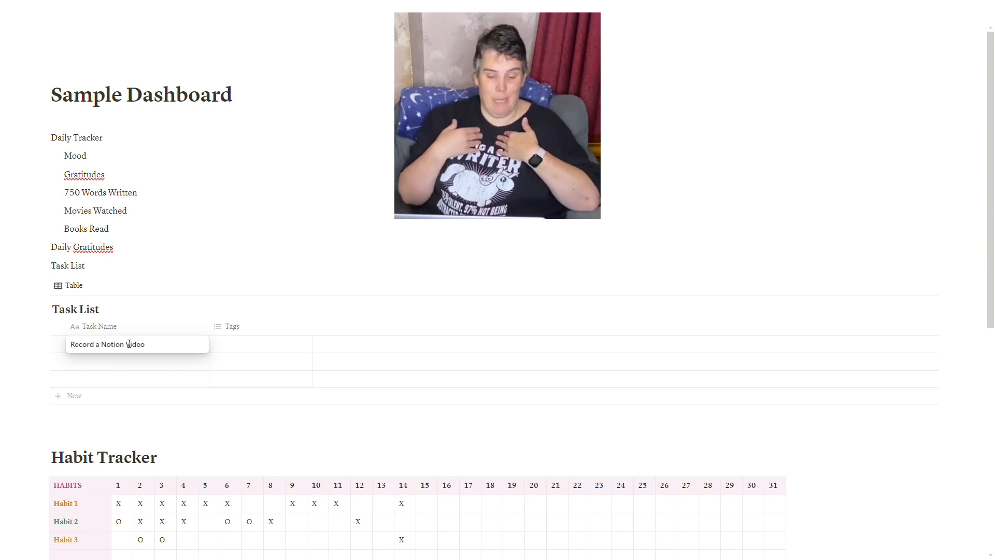
pyautogui.press('Escape')
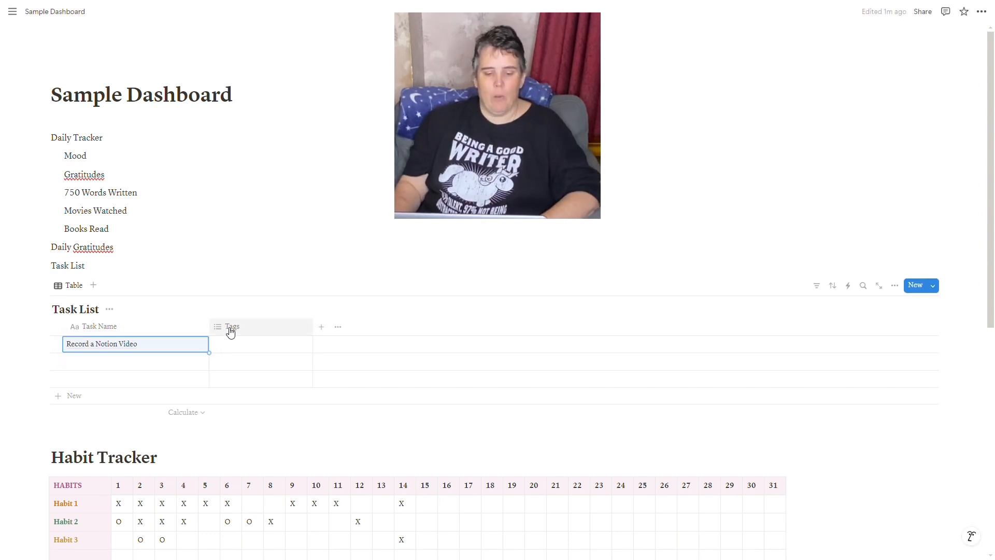
# Create a YouTube tag for the Record a Notion Video task and colour it red.
pyautogui.click(231, 329)
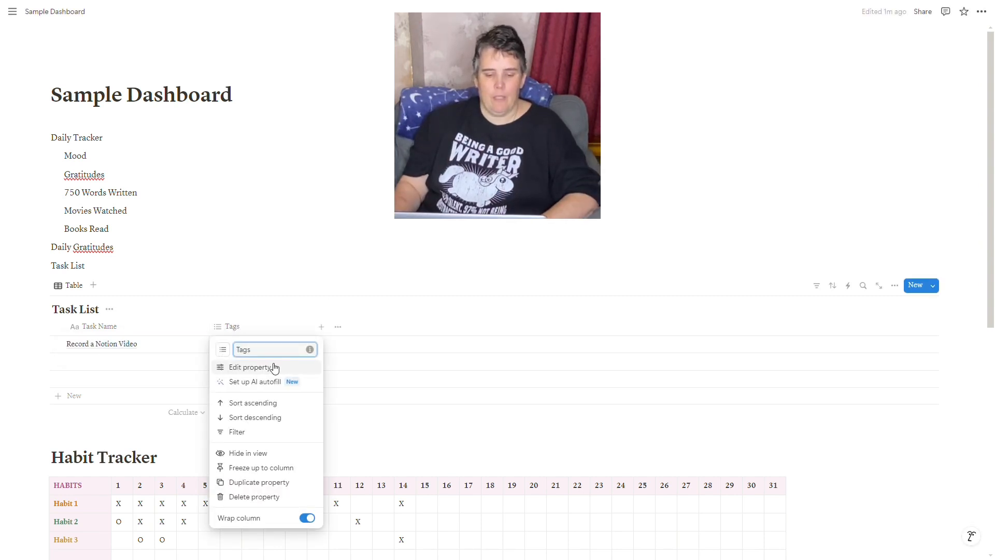
pyautogui.click(277, 319)
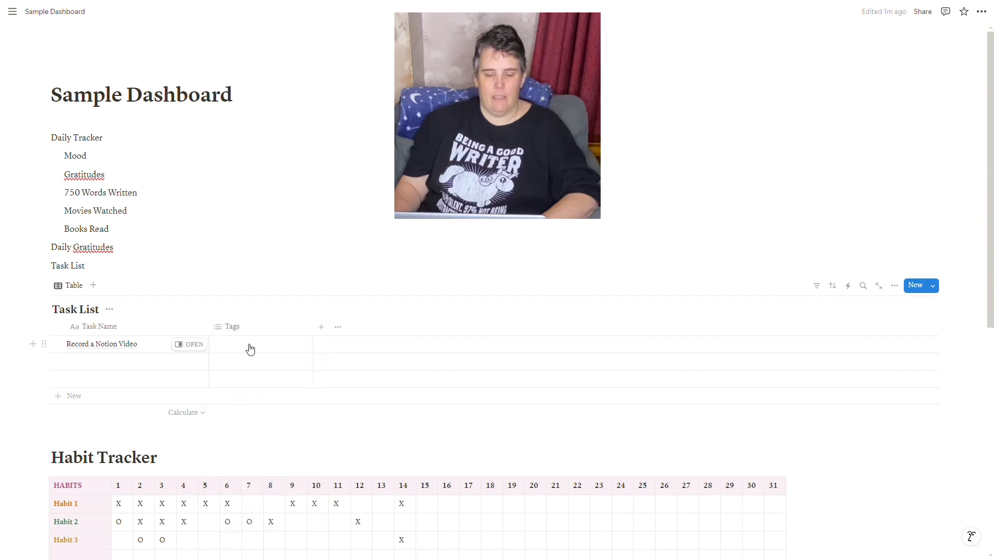
pyautogui.click(251, 348)
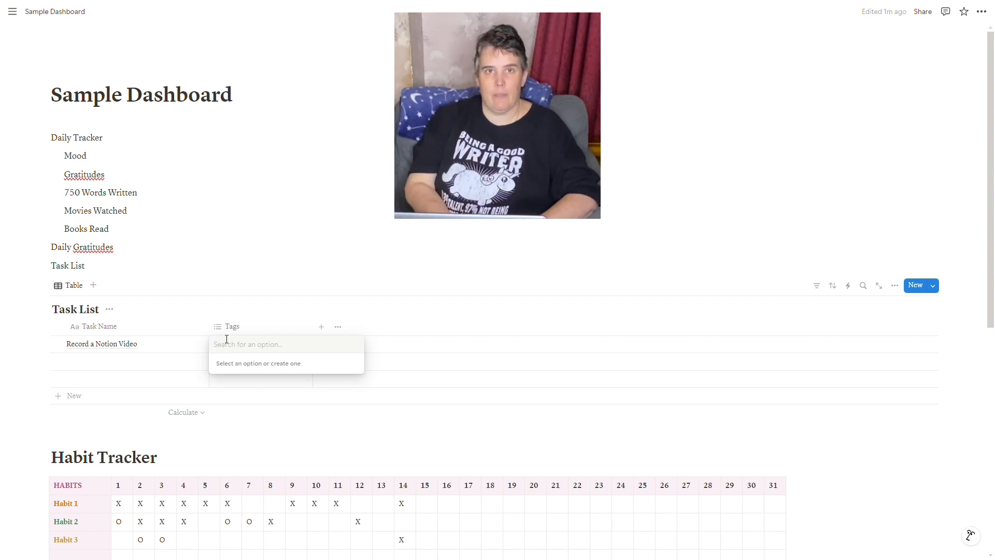
pyautogui.write('You')
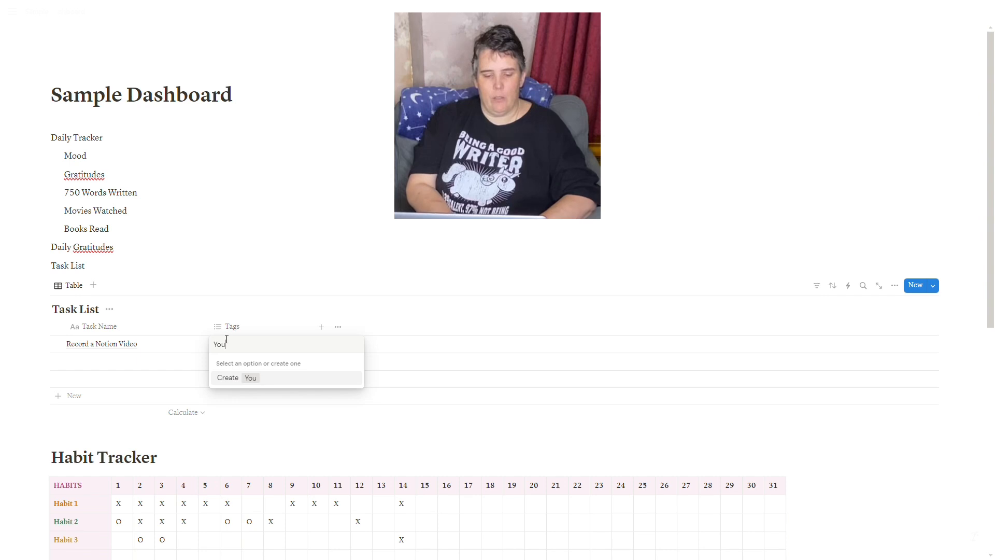
pyautogui.write('Tube')
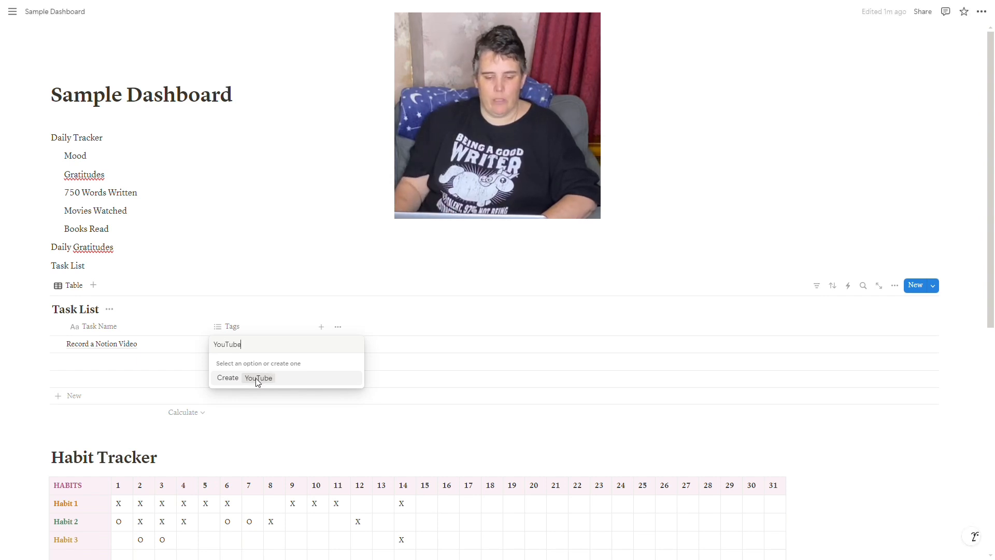
pyautogui.click(257, 382)
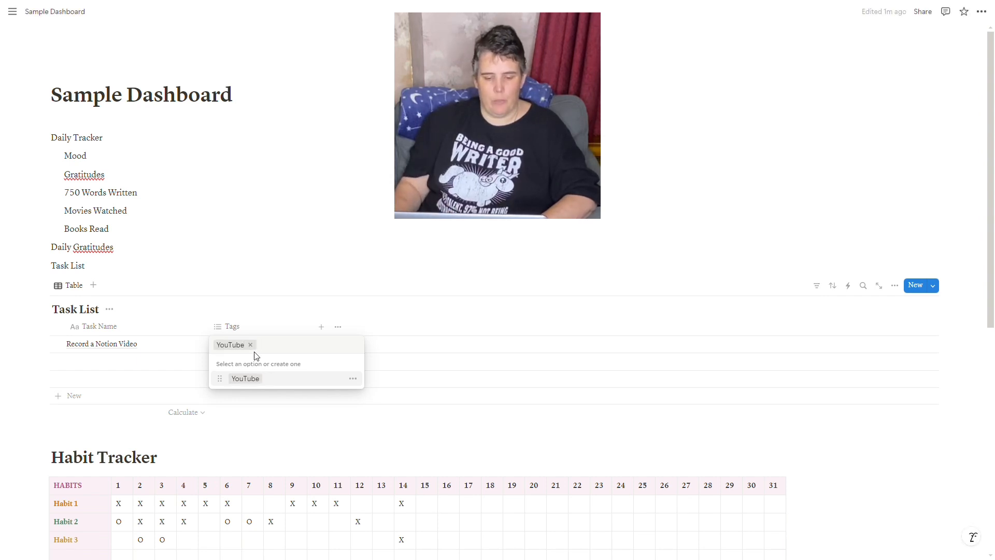
pyautogui.click(352, 380)
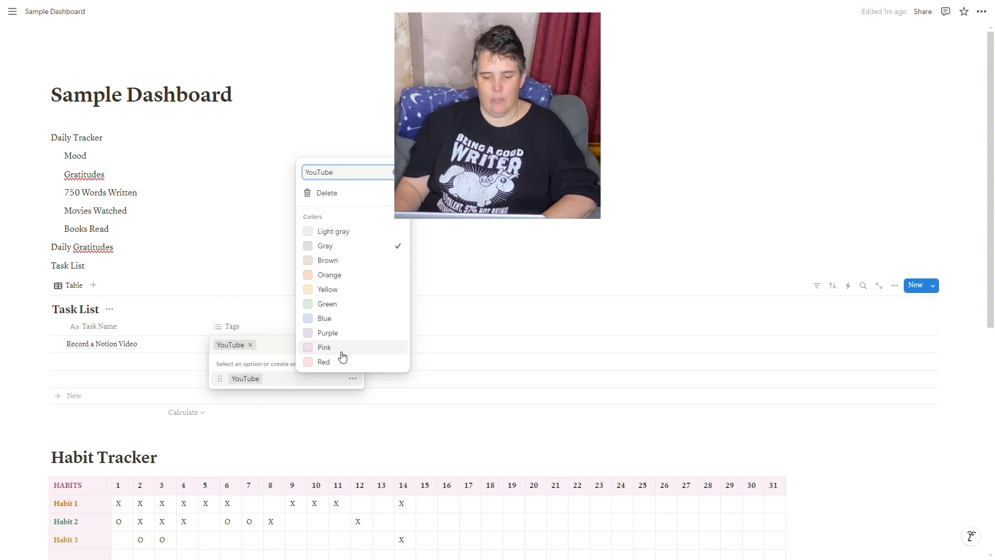
pyautogui.click(335, 362)
# Add a second new tag, URGENT, to the Record a Notion Video task and colour it yellow.
pyautogui.click(270, 344)
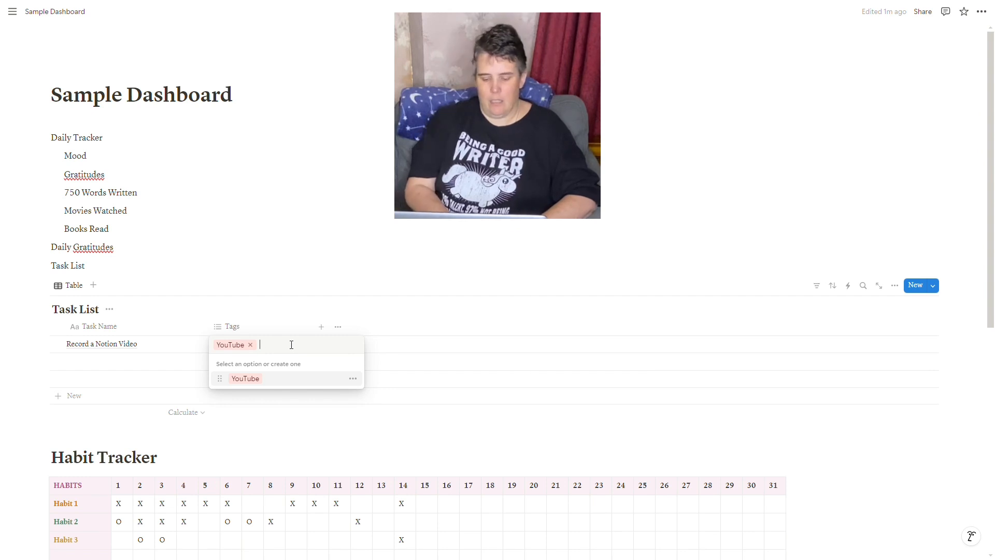
pyautogui.write('URGENT')
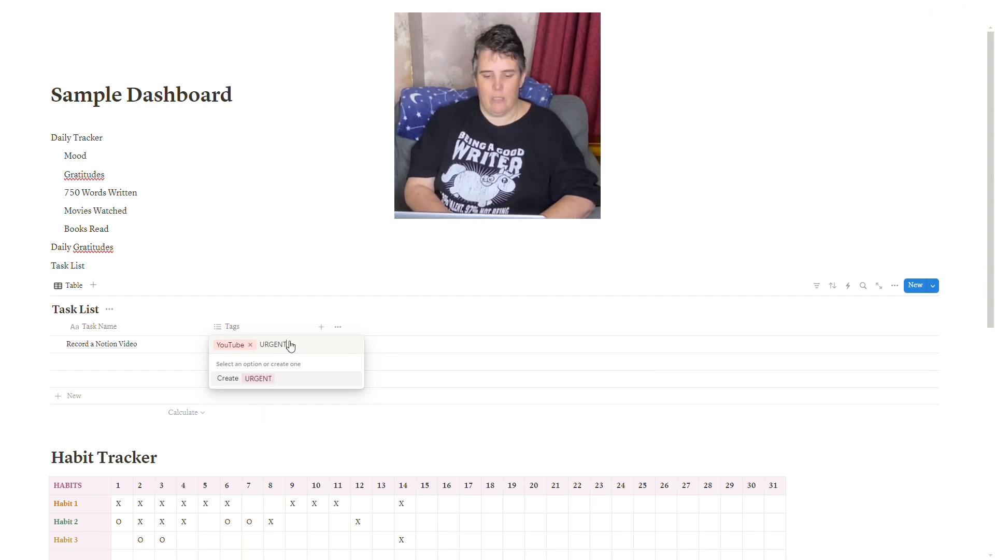
pyautogui.press('Return')
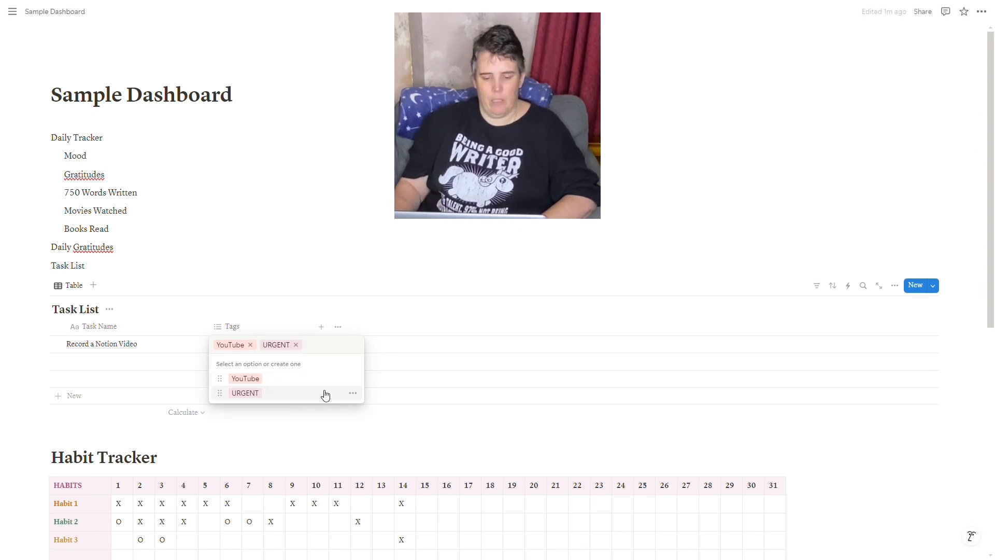
pyautogui.click(353, 393)
pyautogui.click(353, 304)
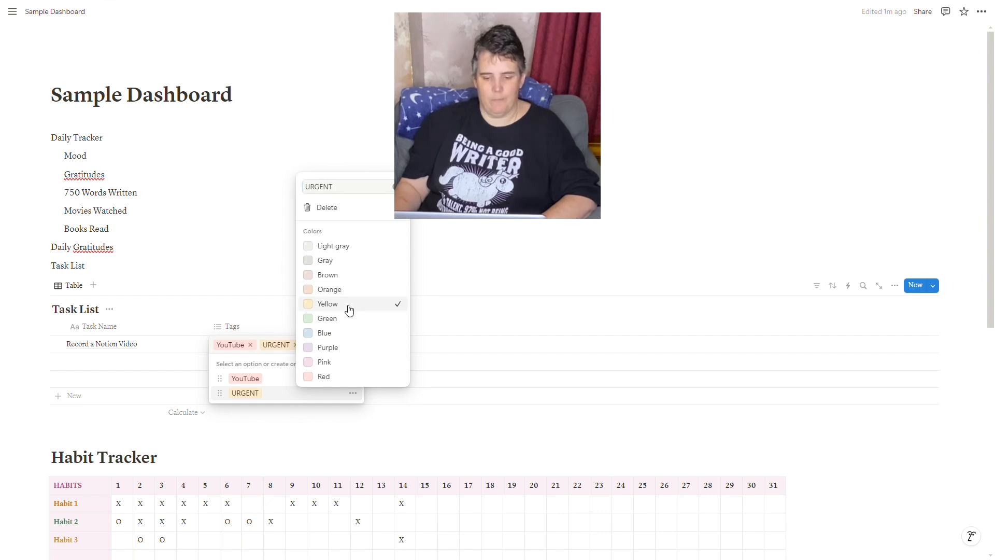
pyautogui.click(284, 423)
pyautogui.click(337, 435)
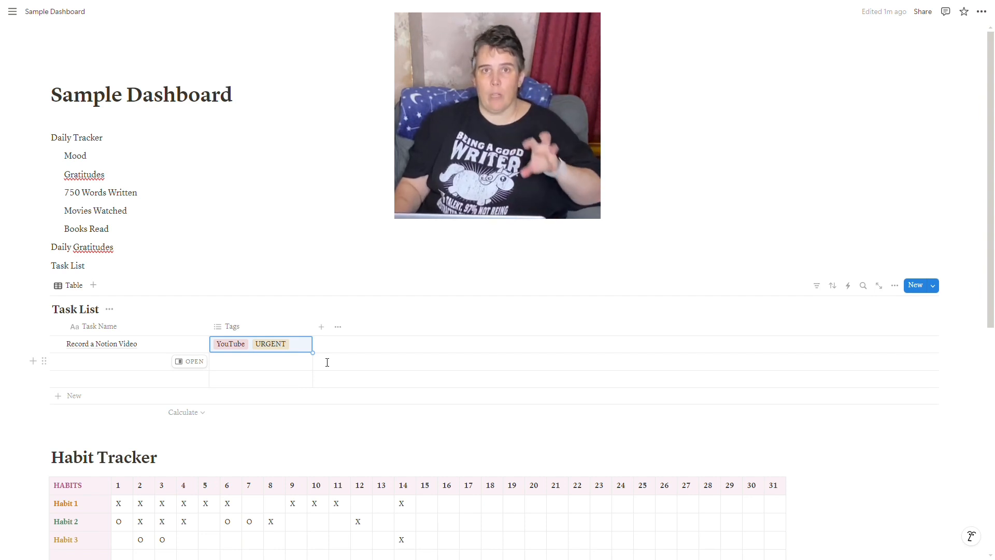
# Add a Status property to the Task List database, keeping its default name and options.
pyautogui.click(325, 331)
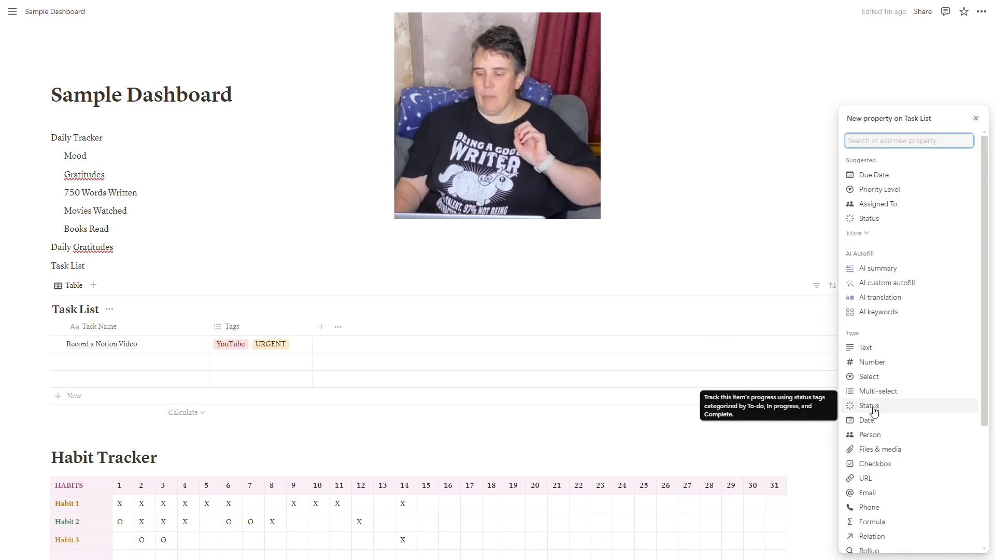
pyautogui.click(875, 409)
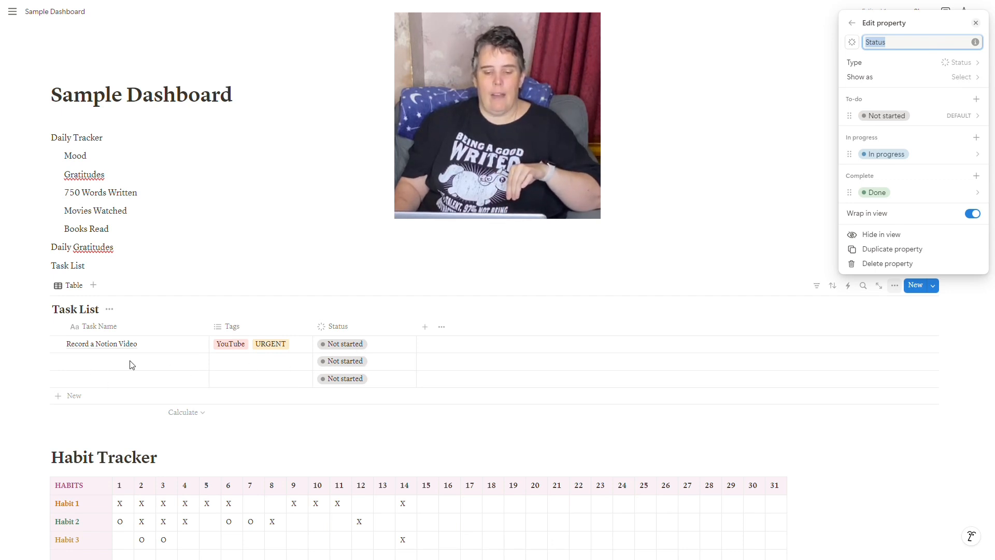
pyautogui.click(80, 370)
# Enter "Wash the dishes" as the task name in the second row of the Task List database.
pyautogui.click(99, 365)
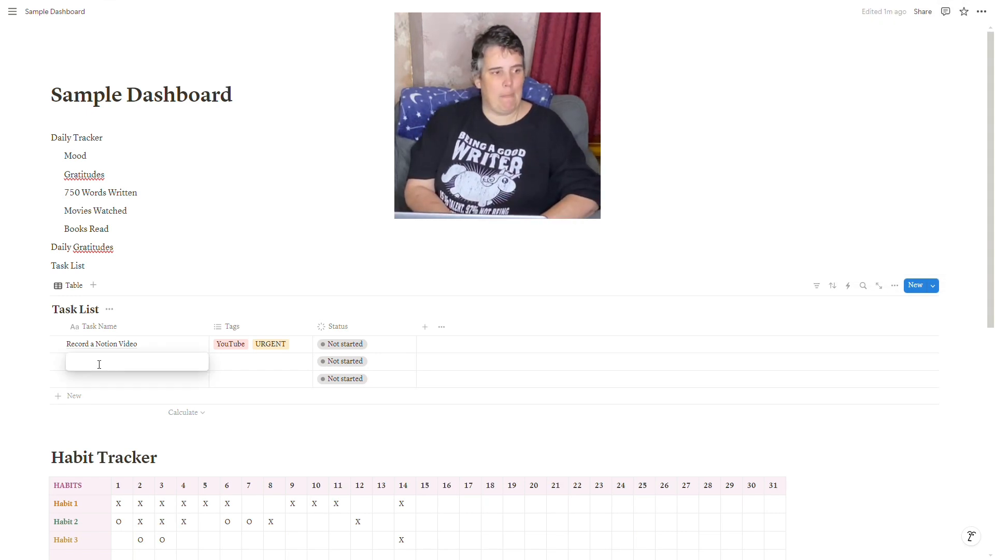
pyautogui.write('Wash')
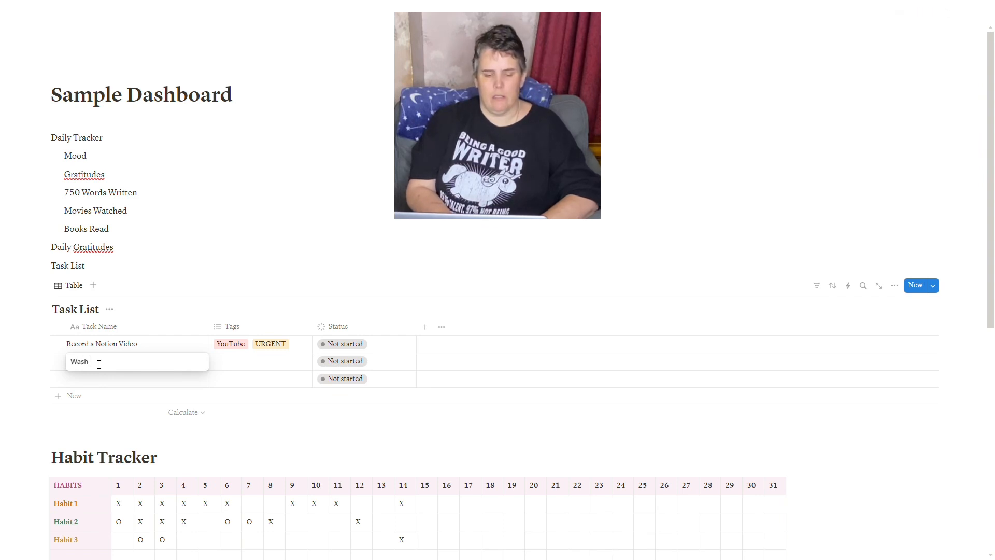
pyautogui.write(' th')
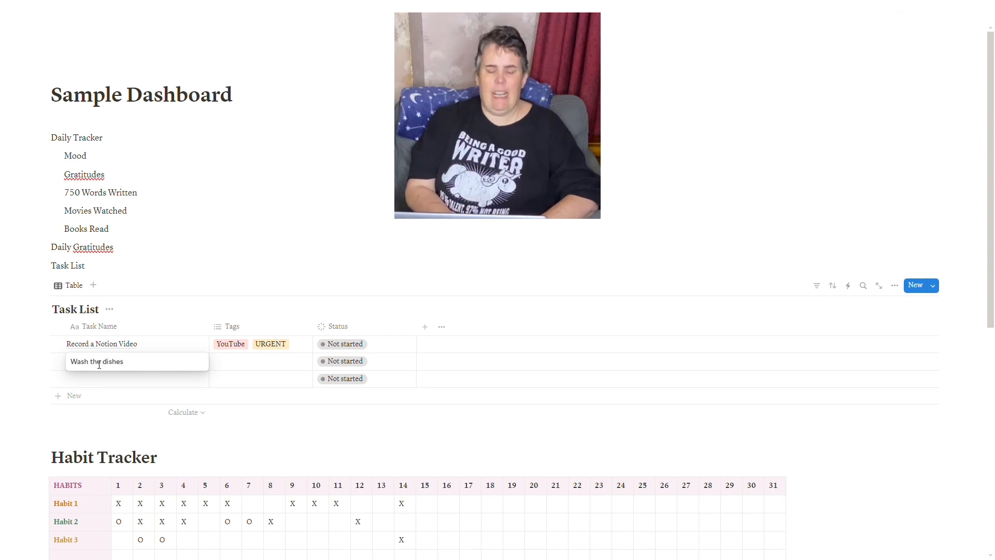
pyautogui.write('e dishes')
# Create a Housekeeping tag for the Wash the dishes task and colour it brown.
pyautogui.press('Tab')
pyautogui.write('H')
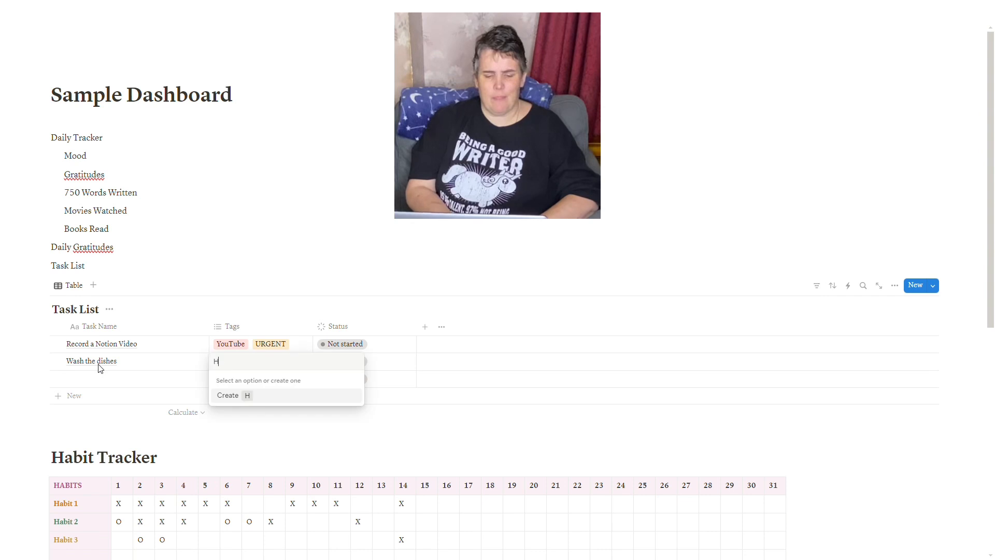
pyautogui.write('ousekeeping')
pyautogui.press('Return')
pyautogui.write('H')
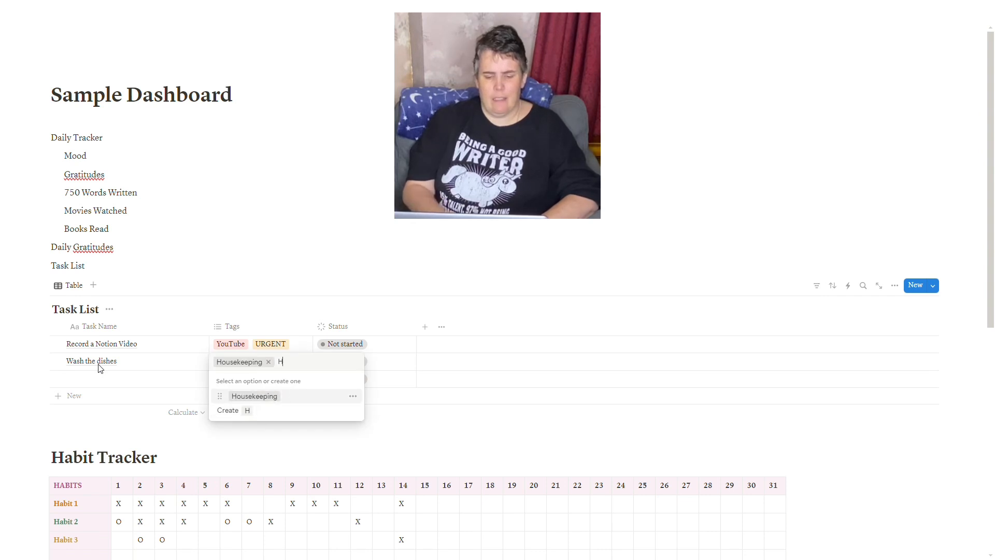
pyautogui.click(353, 396)
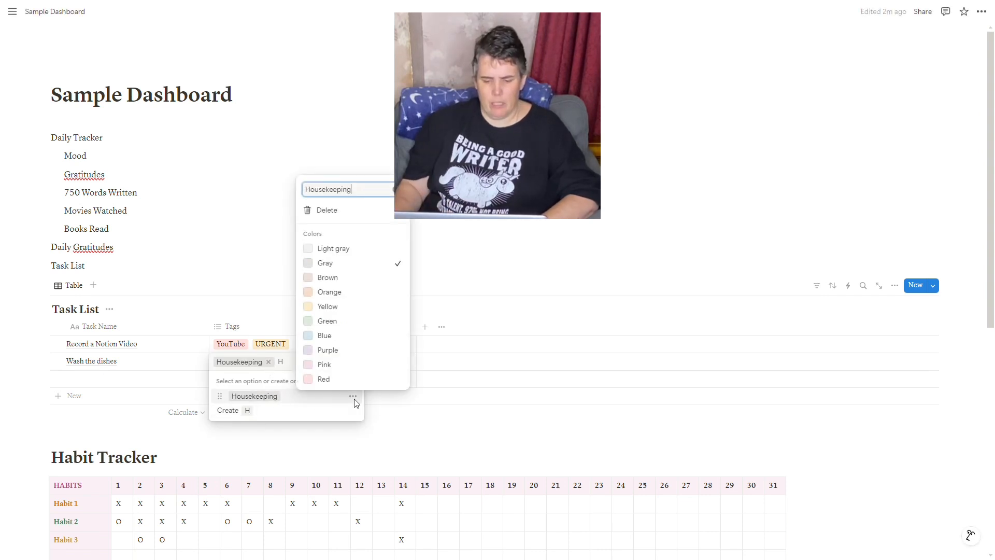
pyautogui.click(349, 284)
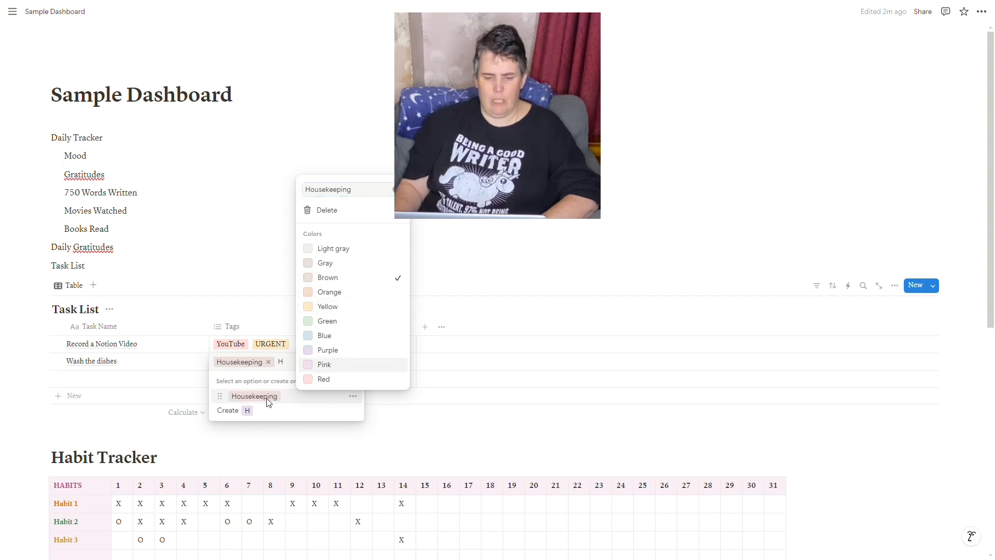
pyautogui.press('Escape')
pyautogui.press('Escape')
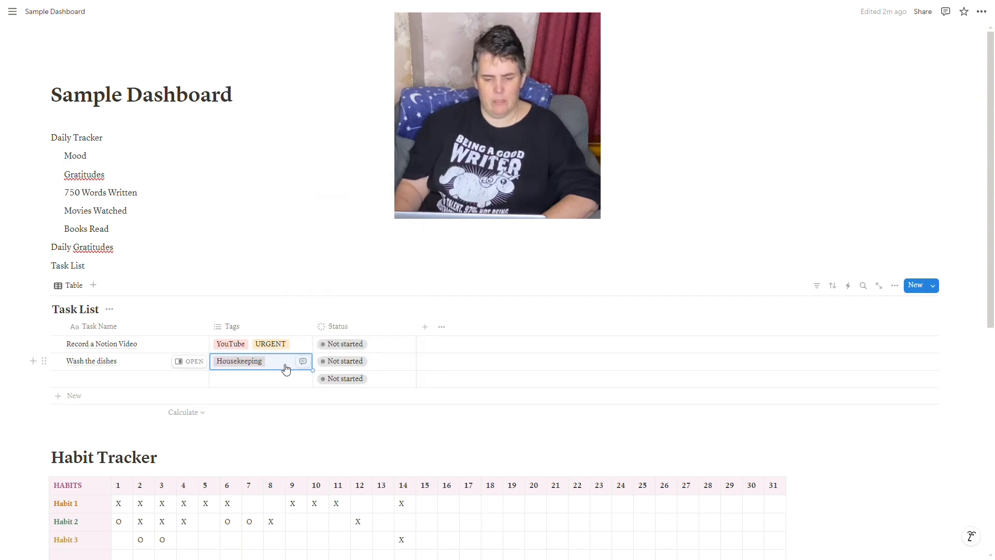
# Enter "Tidy side table" as the third task and assign it the existing Housekeeping tag.
pyautogui.click(134, 383)
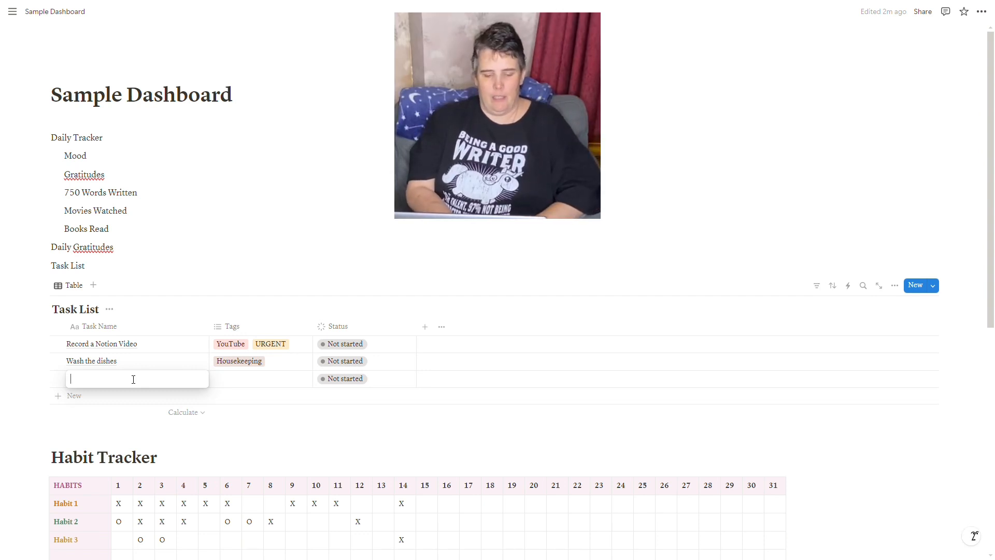
pyautogui.write('Th')
pyautogui.write('dy side t')
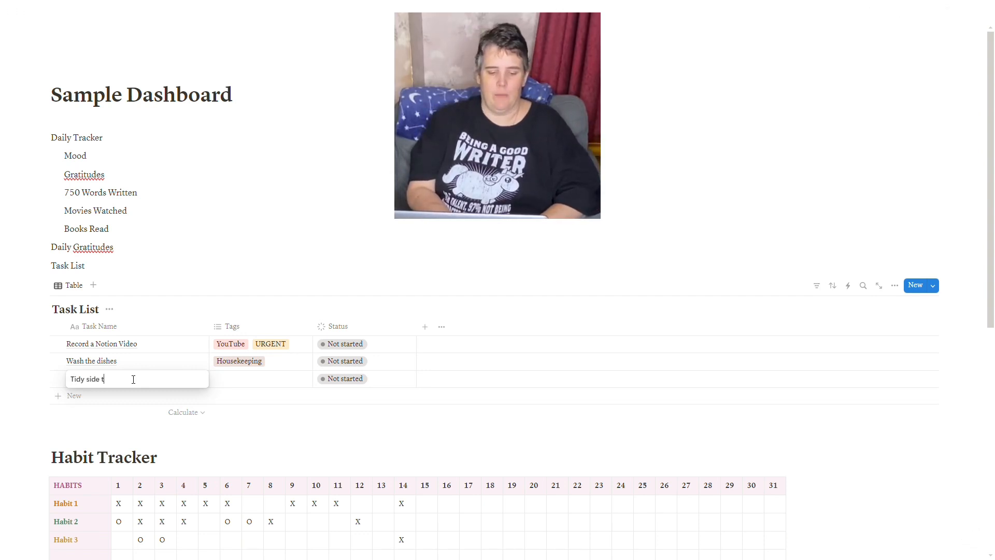
pyautogui.write('able')
pyautogui.press('Tab')
pyautogui.write('Housekee')
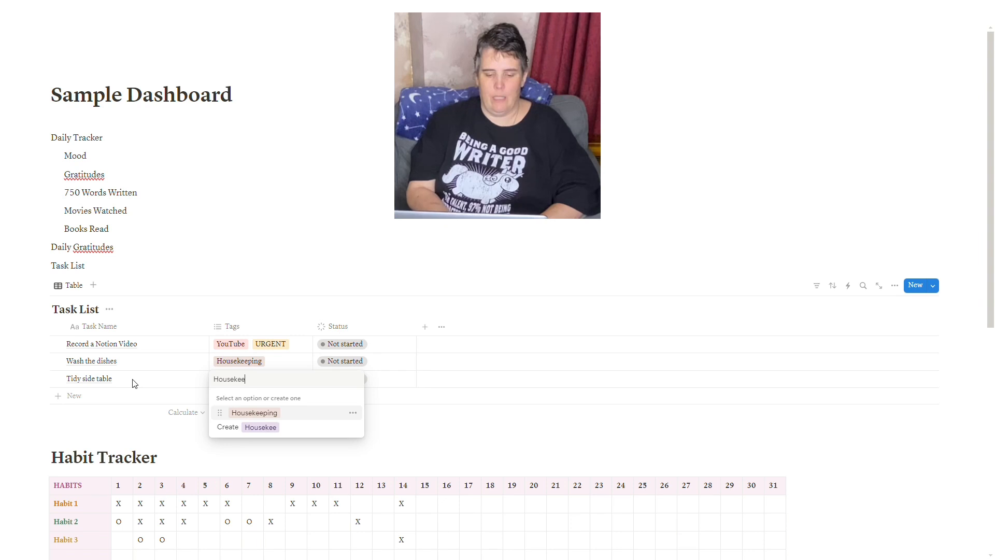
pyautogui.write('ping')
pyautogui.press('Return')
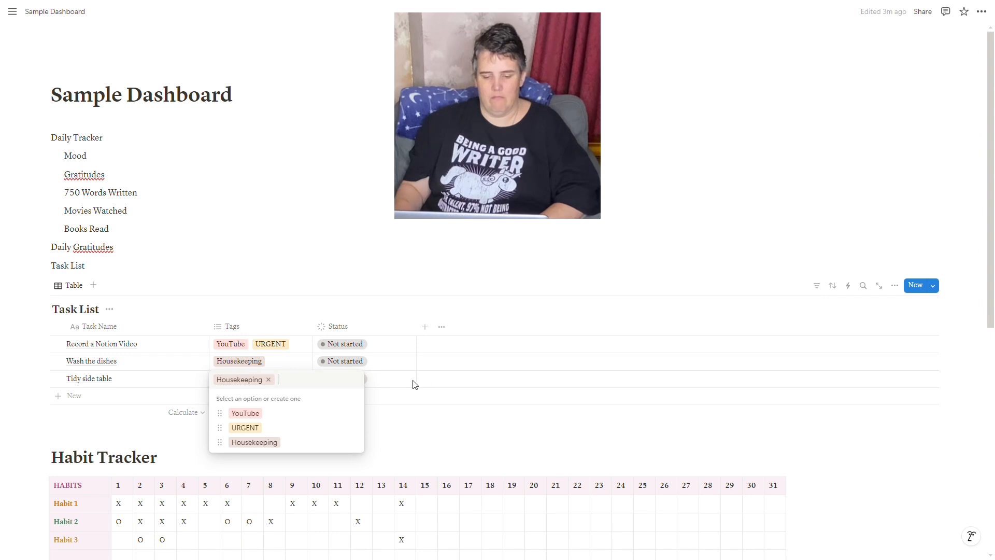
# Set the status of the Record a Notion Video task to In progress.
pyautogui.press('Tab')
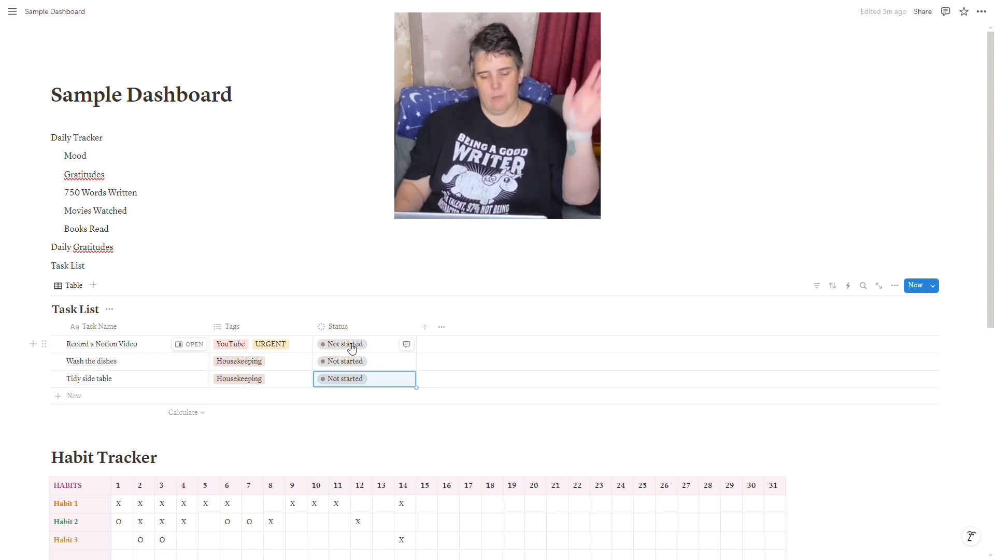
pyautogui.click(351, 346)
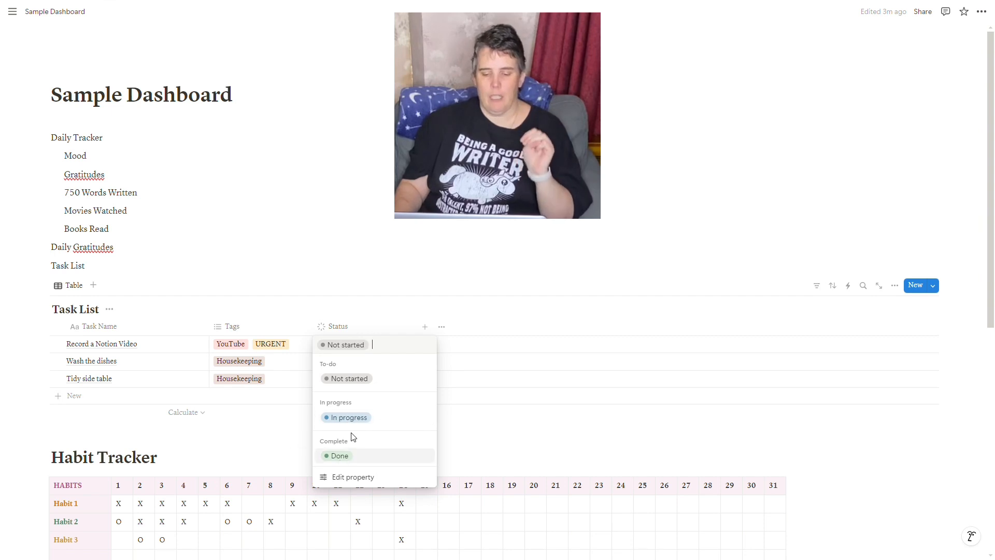
pyautogui.click(350, 417)
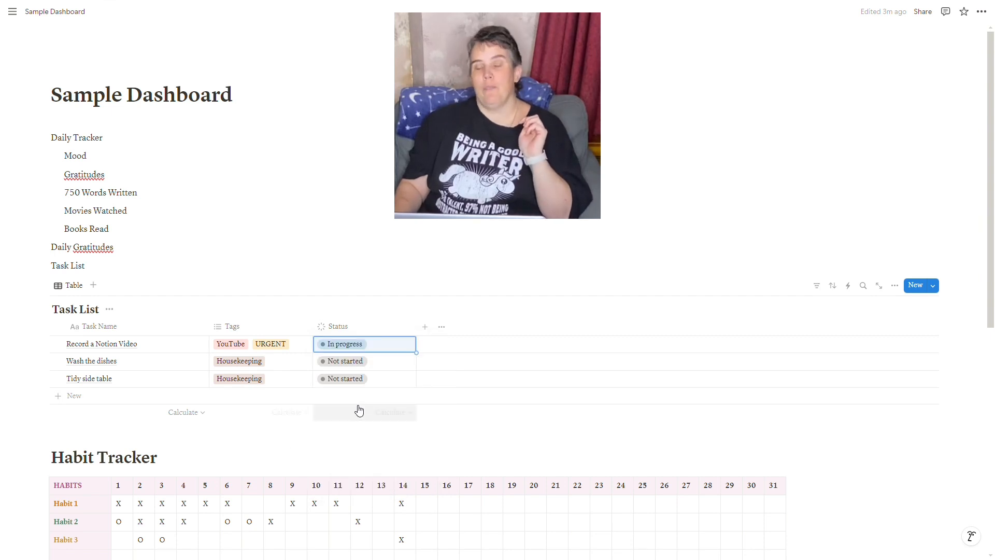
# Edit the Status property of the Task List database and colour its Not started option red.
pyautogui.click(356, 363)
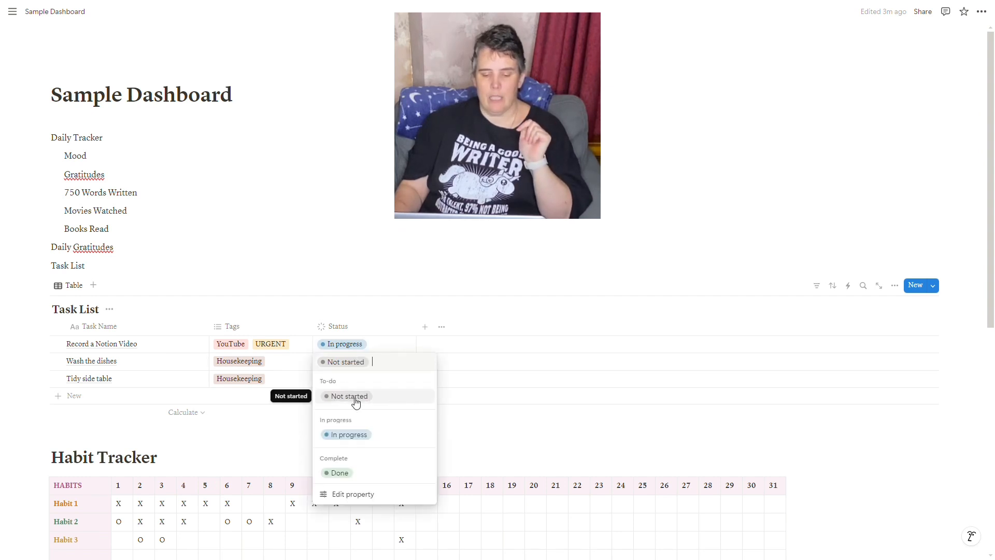
pyautogui.click(340, 497)
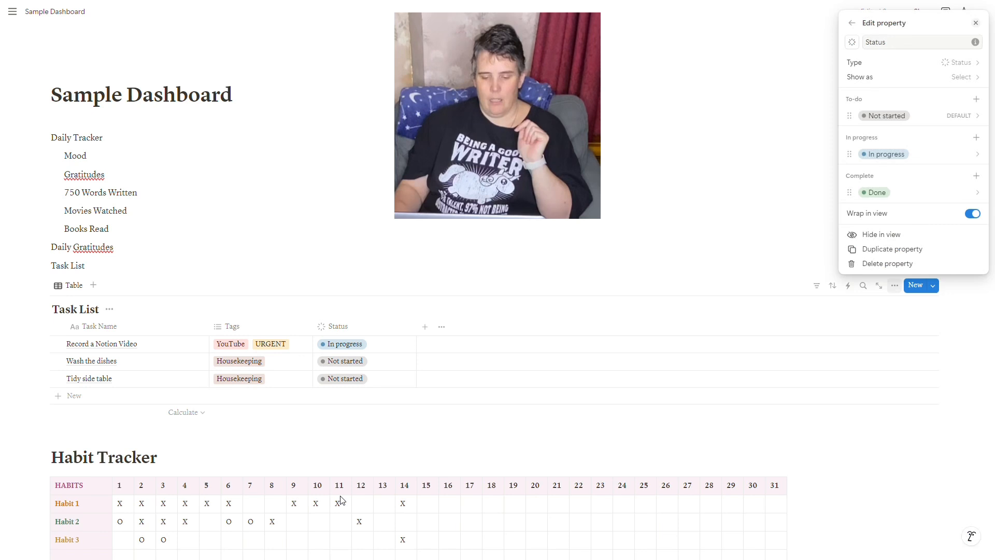
pyautogui.click(850, 117)
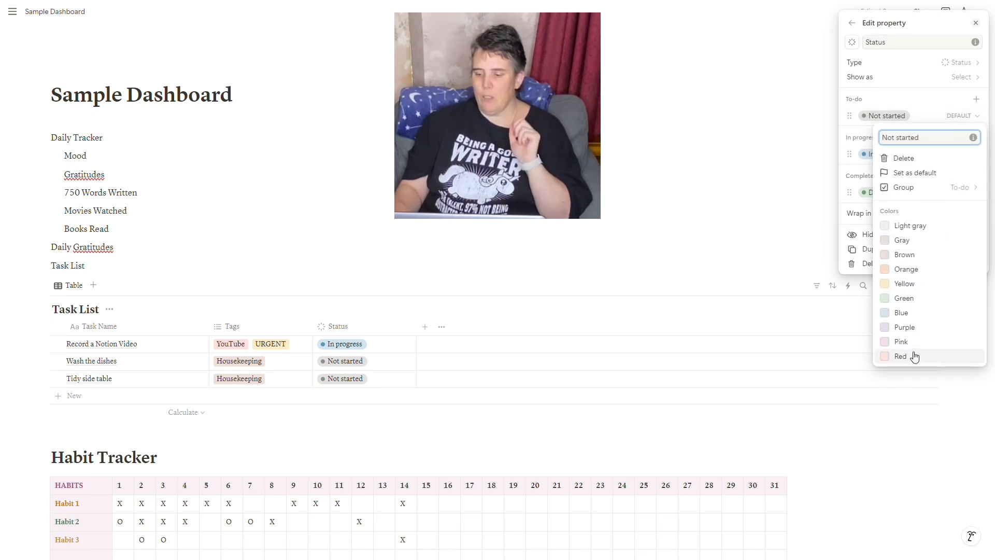
pyautogui.click(915, 356)
pyautogui.click(846, 144)
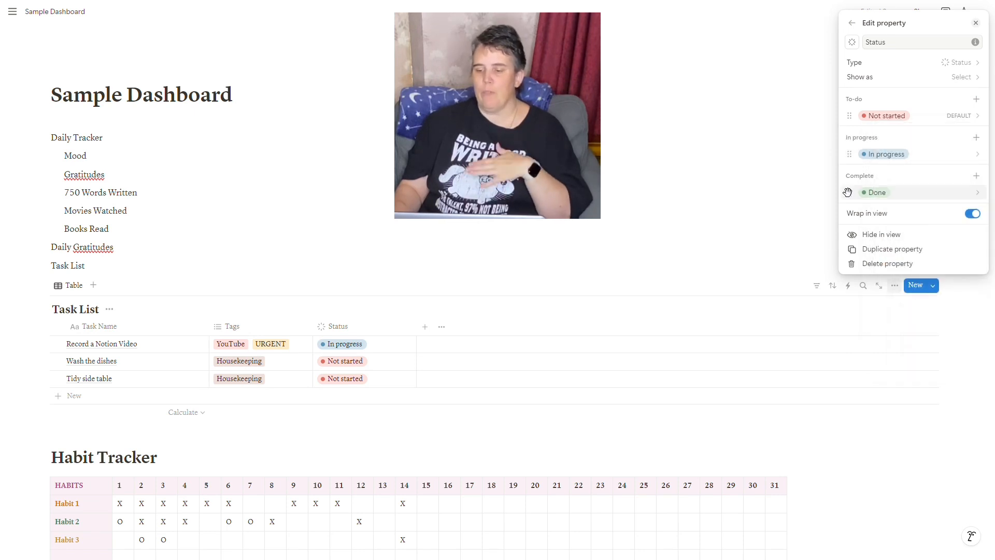
# Add a light gray Hidden option below Done in the Status property's Complete group.
pyautogui.click(977, 176)
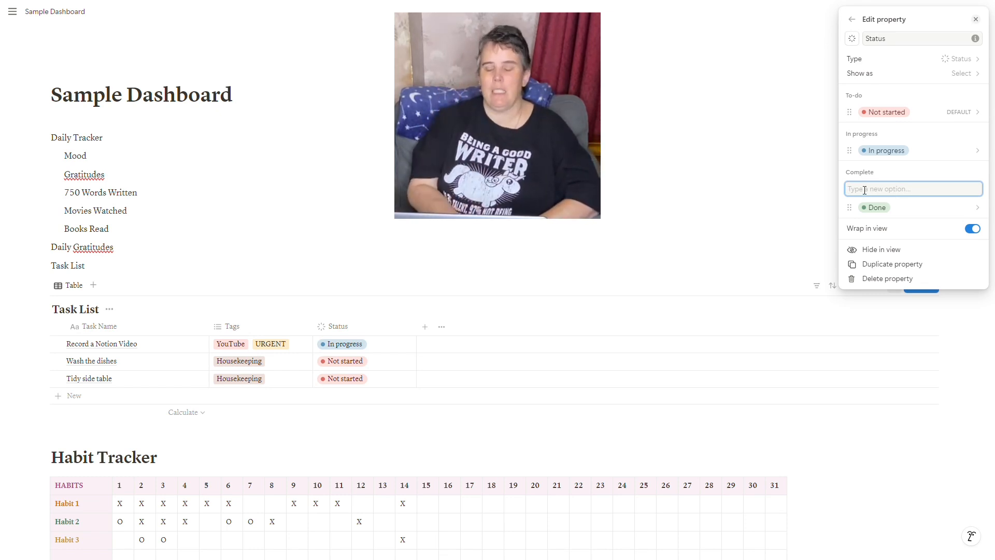
pyautogui.write('Hidden')
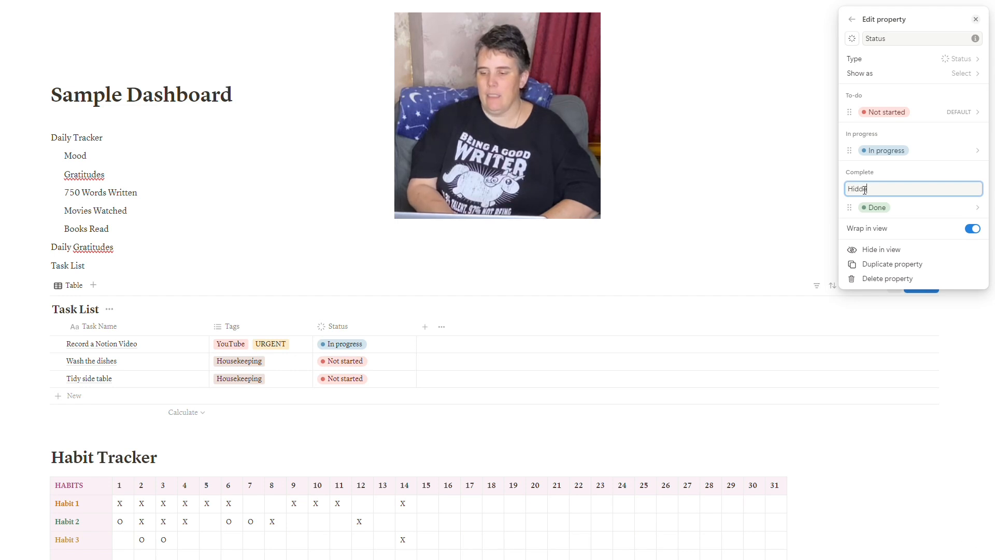
pyautogui.press('Return')
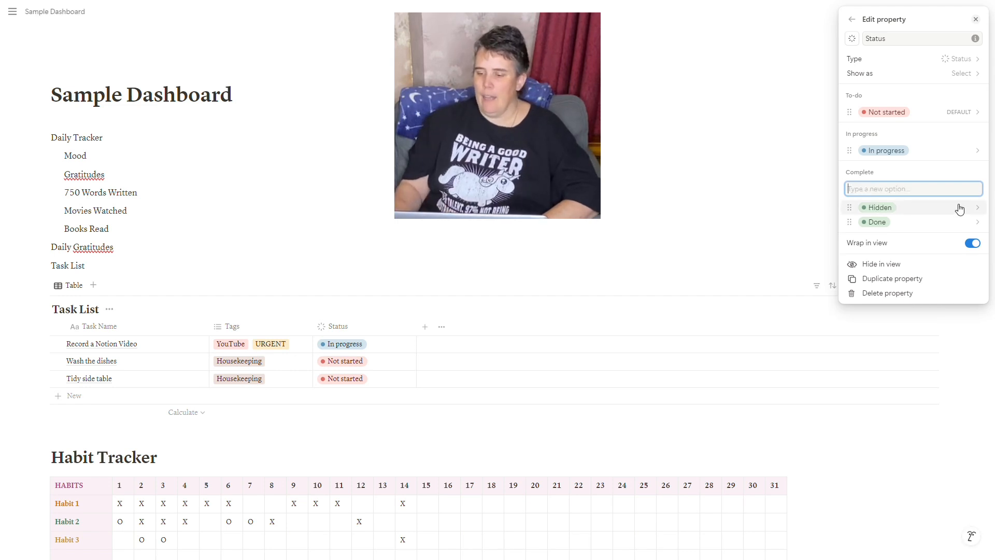
pyautogui.click(851, 207)
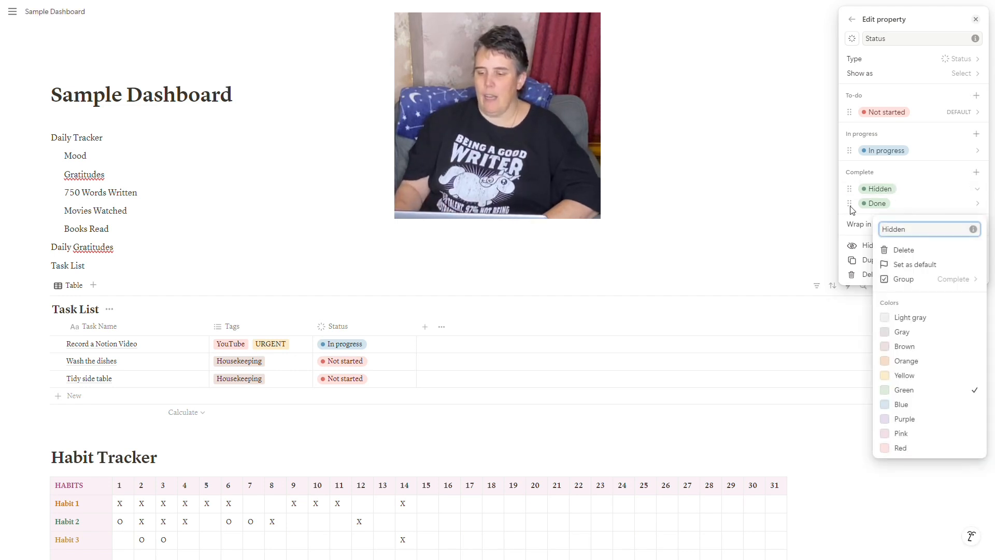
pyautogui.click(886, 318)
pyautogui.click(907, 196)
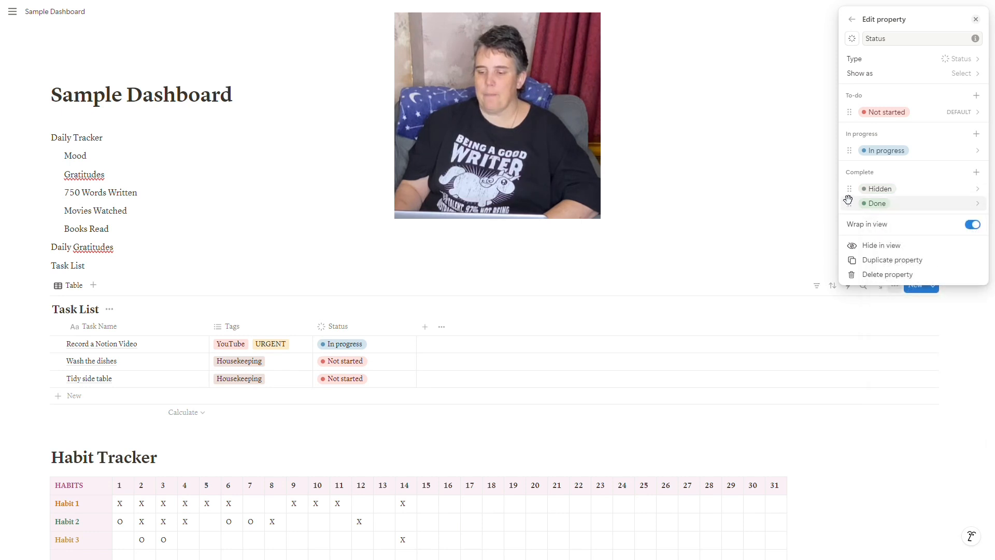
pyautogui.moveTo(849, 203); pyautogui.dragTo(849, 188)
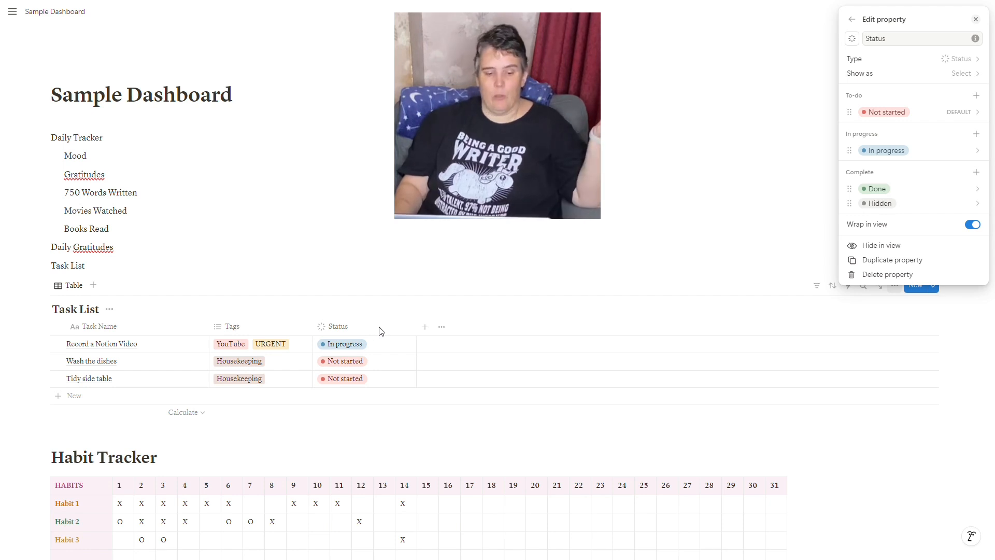
# Add a Text property to the Task List database and name it Task Description.
pyautogui.click(425, 333)
pyautogui.click(426, 330)
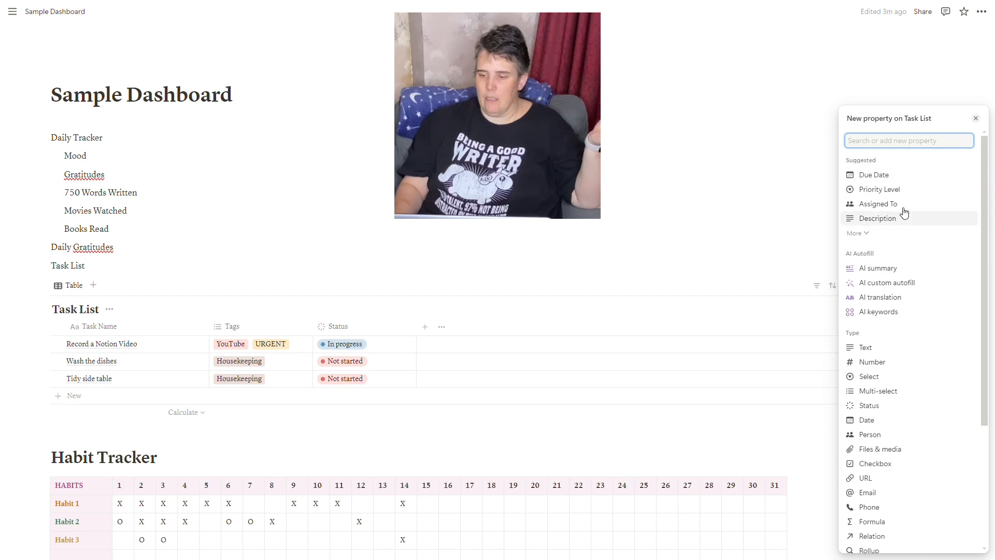
pyautogui.click(883, 347)
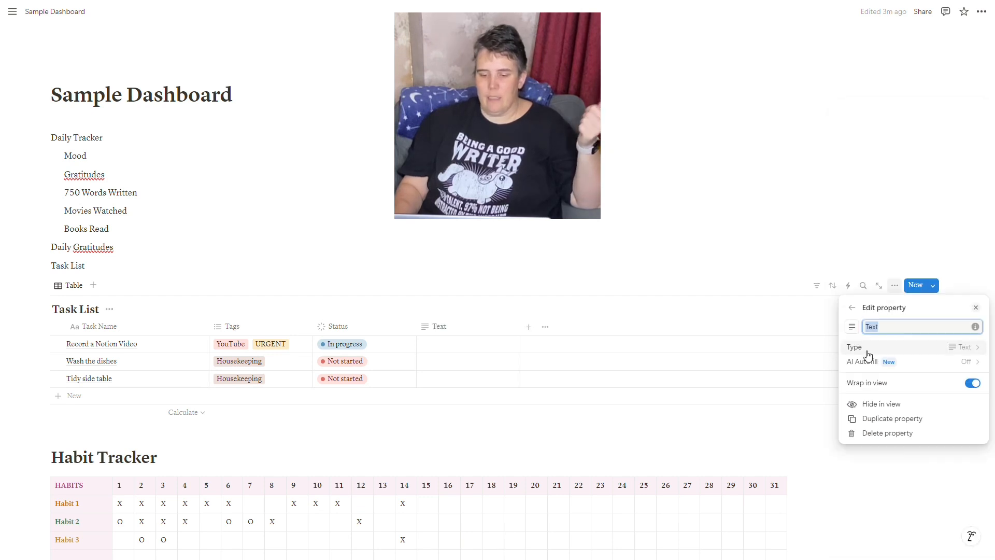
pyautogui.click(456, 331)
pyautogui.click(452, 330)
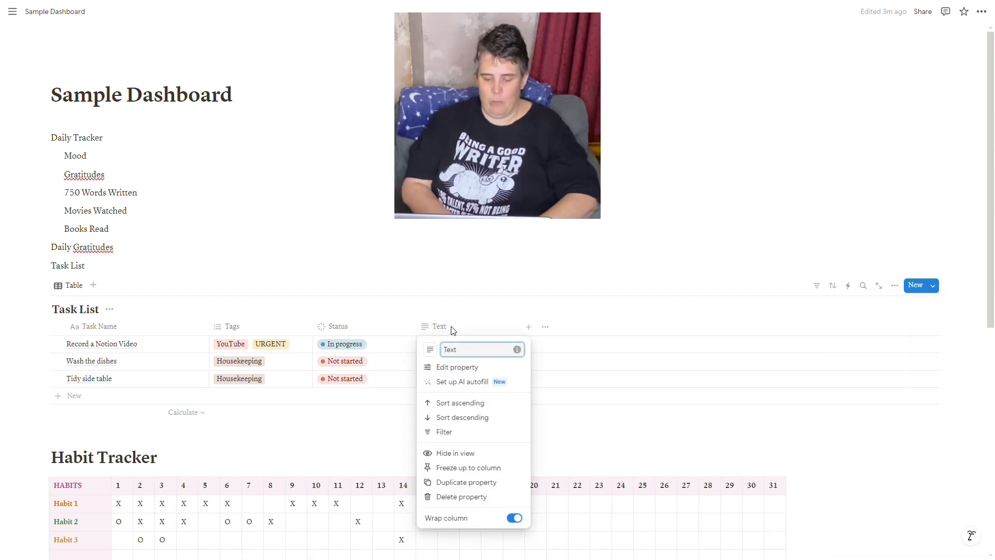
pyautogui.write('Task Desc')
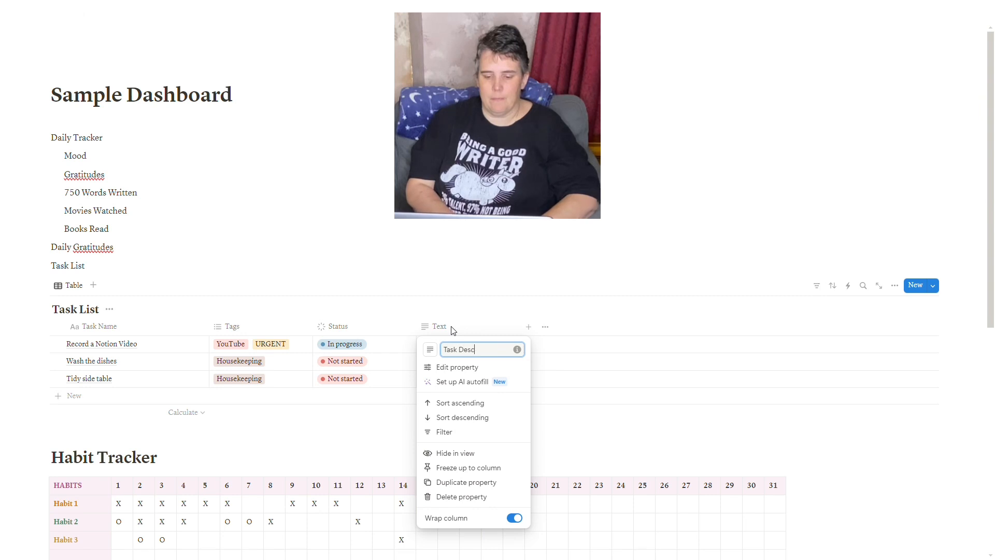
pyautogui.write('ription')
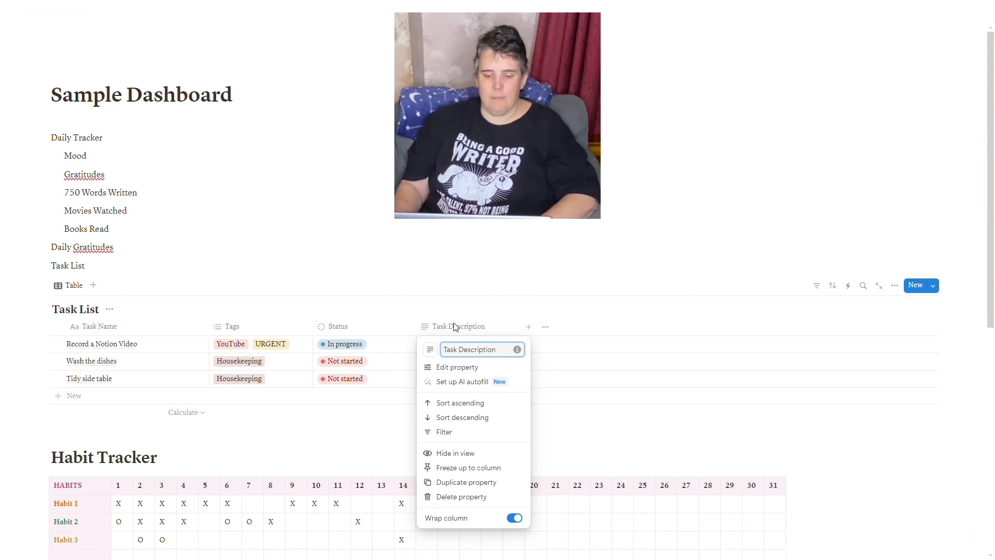
pyautogui.click(467, 307)
# Enter "Start recording and monitor that the screengrab is still recording occasionally" as the task description for Record a Notion Video.
pyautogui.click(457, 343)
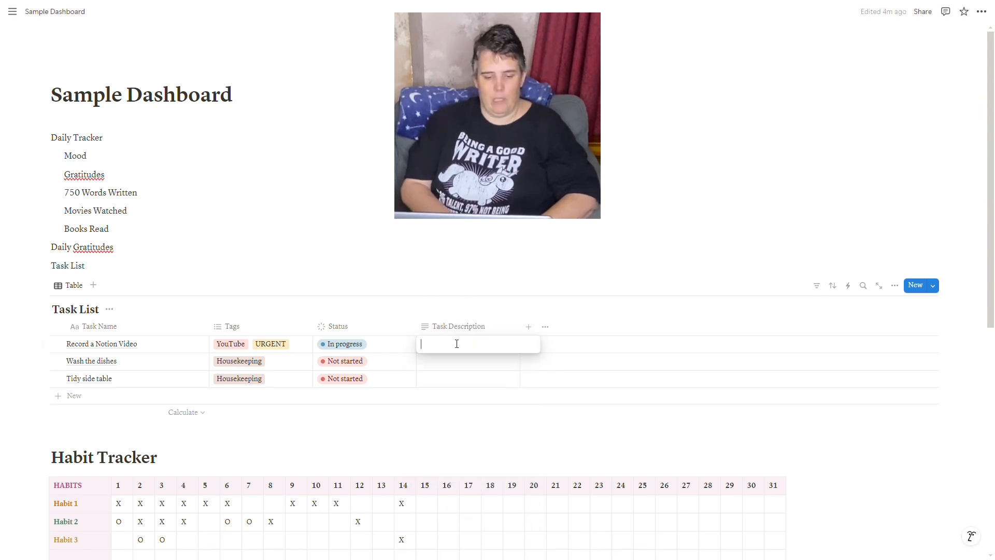
pyautogui.write('Sta')
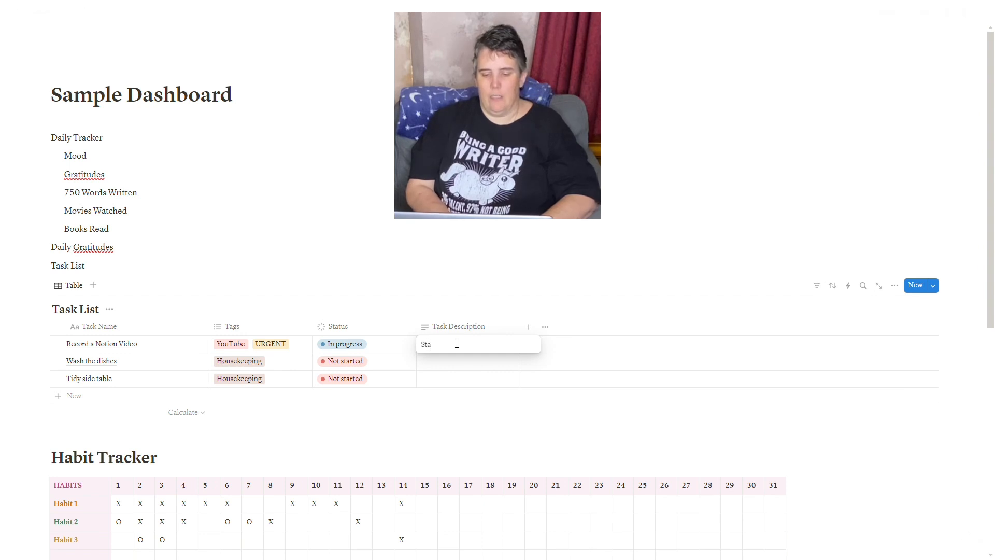
pyautogui.write('rt recording and m')
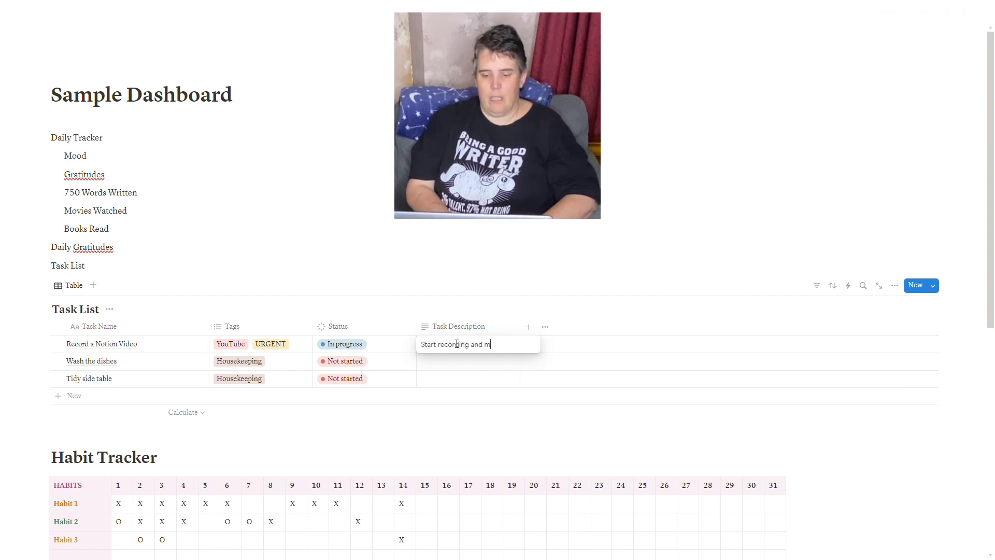
pyautogui.write('onitor that')
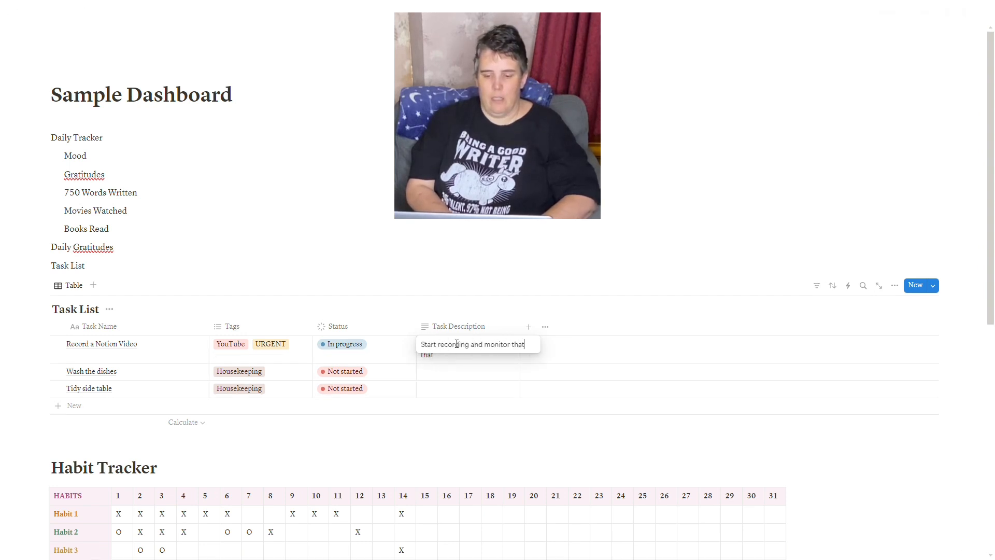
pyautogui.write(' the scree')
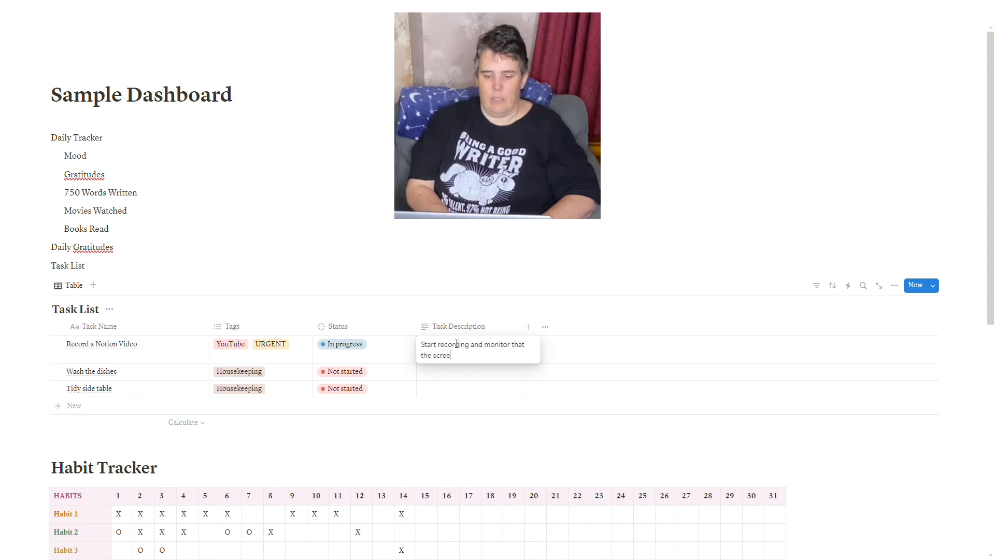
pyautogui.write('ngrab is stil')
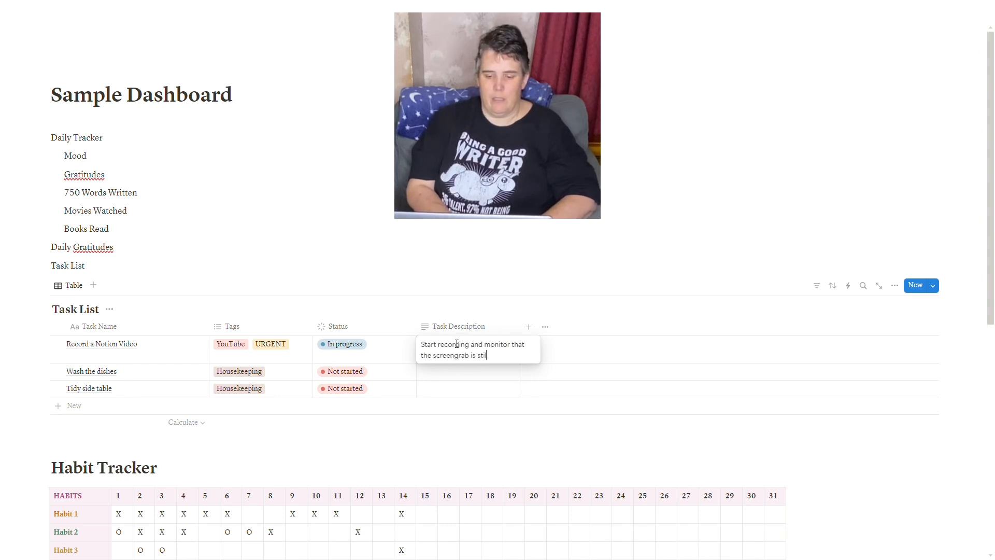
pyautogui.write('l recording')
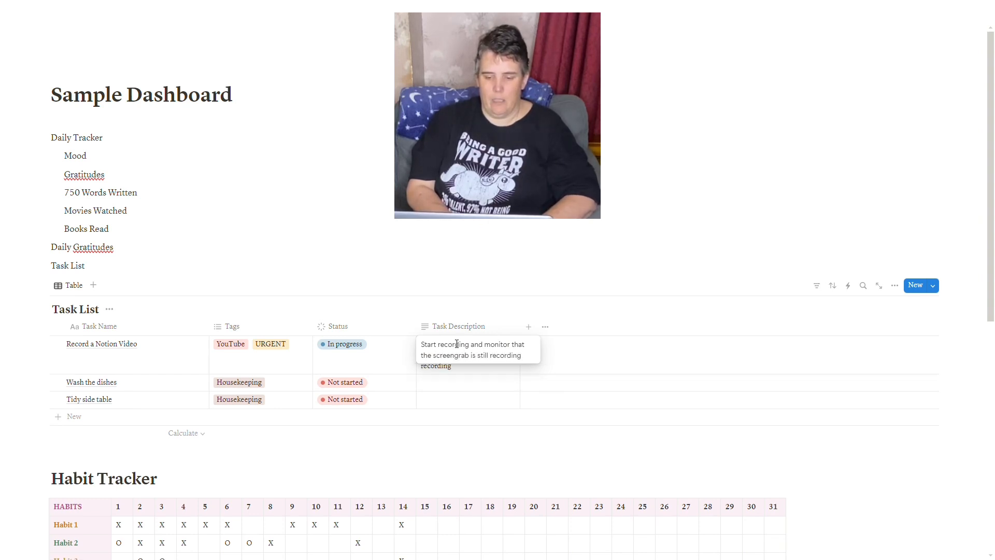
pyautogui.write(' occasionally')
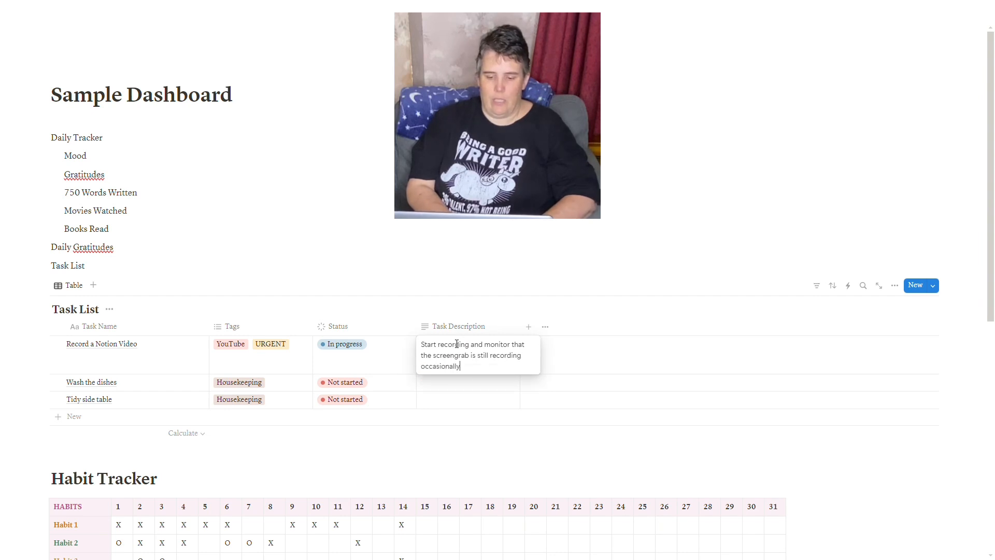
pyautogui.press('Return')
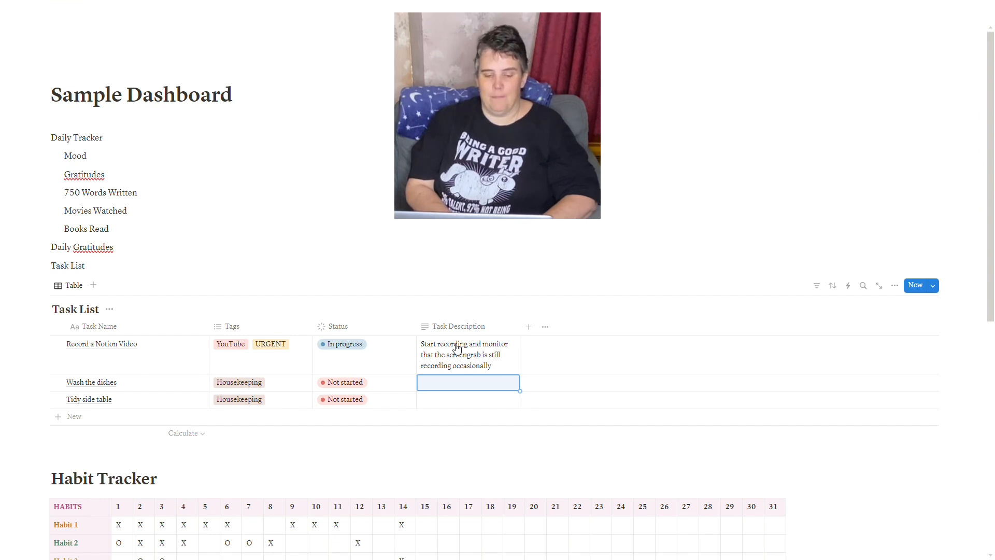
# Enter "Make dishes from dirty to clean" as the task description for Wash the dishes.
pyautogui.write('Ma')
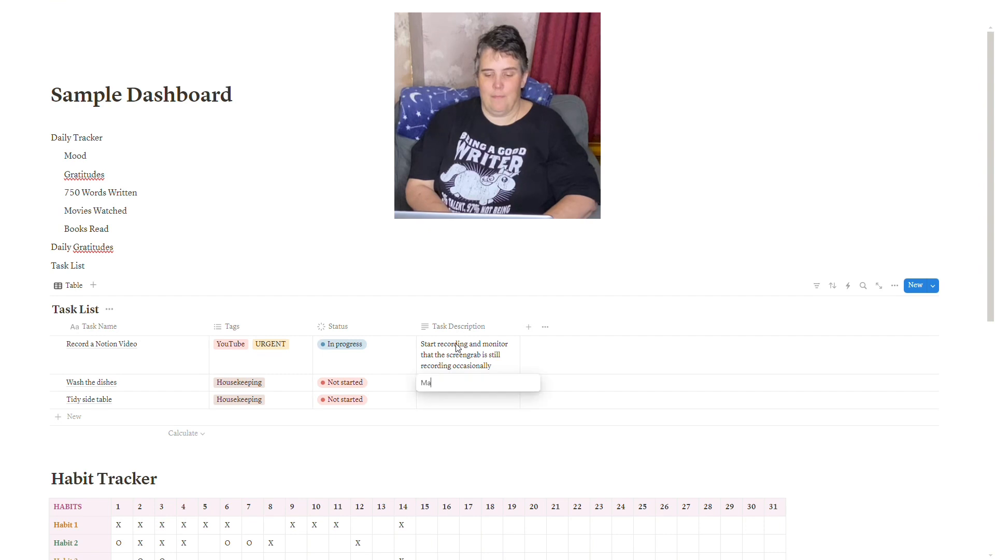
pyautogui.write('ke dishes fr')
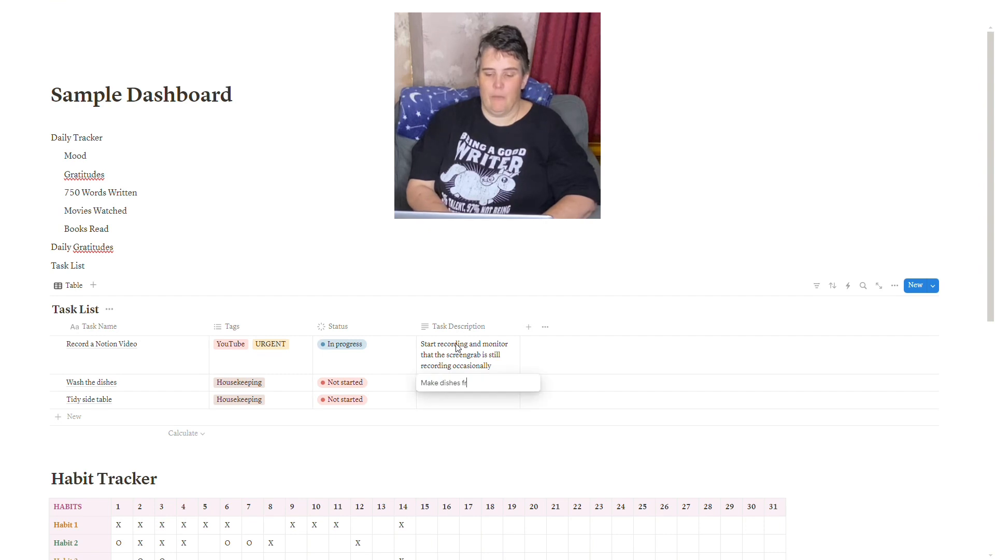
pyautogui.write('om dirty to clean')
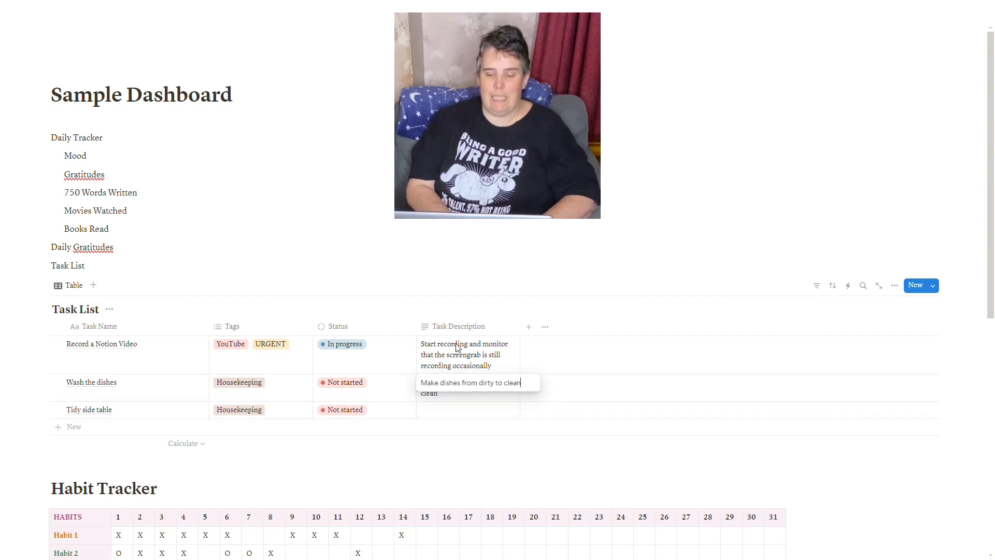
pyautogui.press('Return')
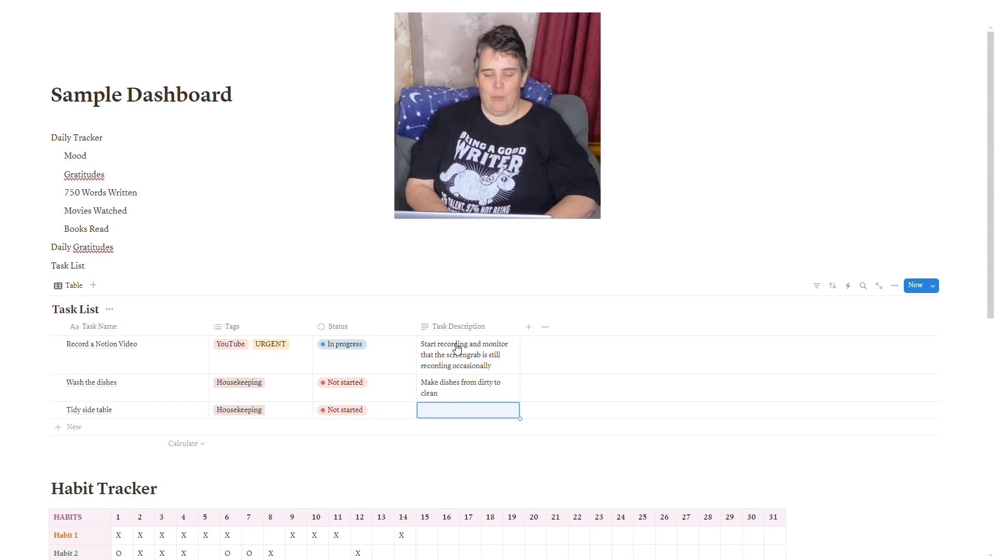
# Enter "Reset table to factory default status" as the task description for Tidy side table.
pyautogui.write('Reset table to factory def')
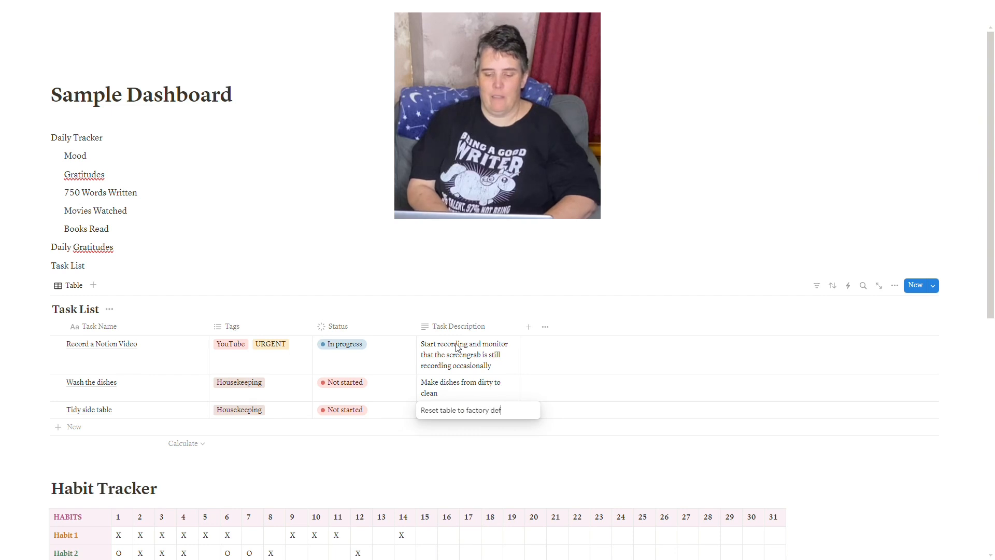
pyautogui.write('ault')
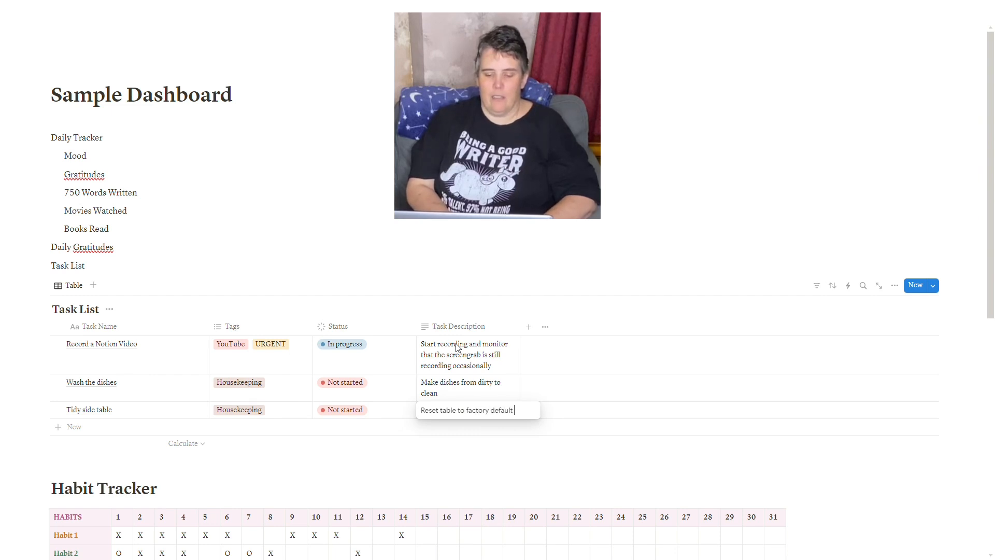
pyautogui.write(' status')
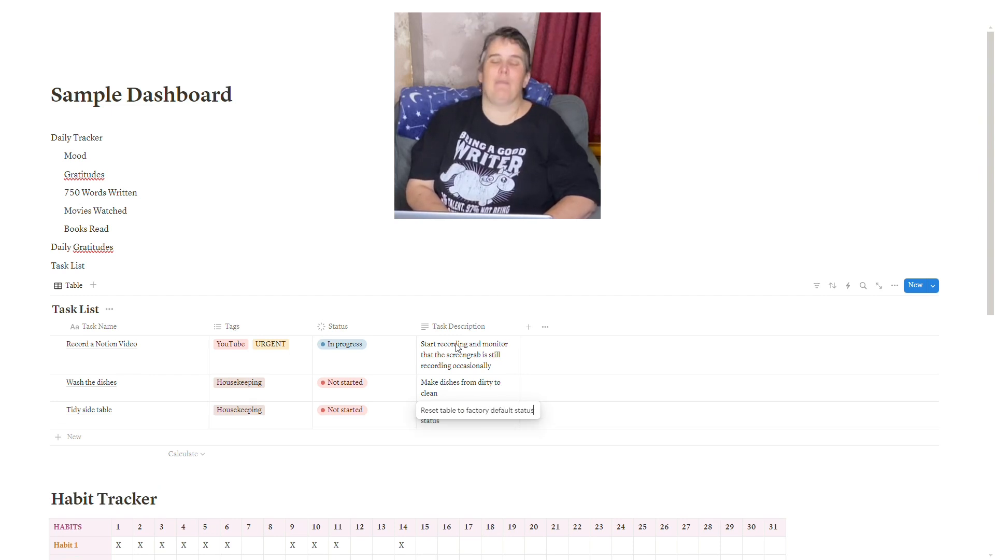
pyautogui.press('Escape')
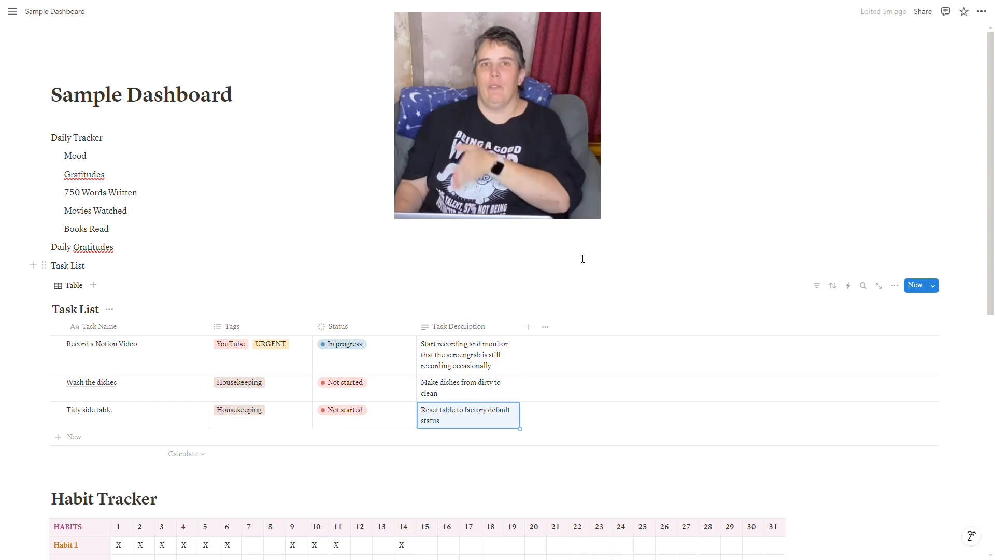
# Rename the Task List database's table view to Default View.
pyautogui.click(75, 289)
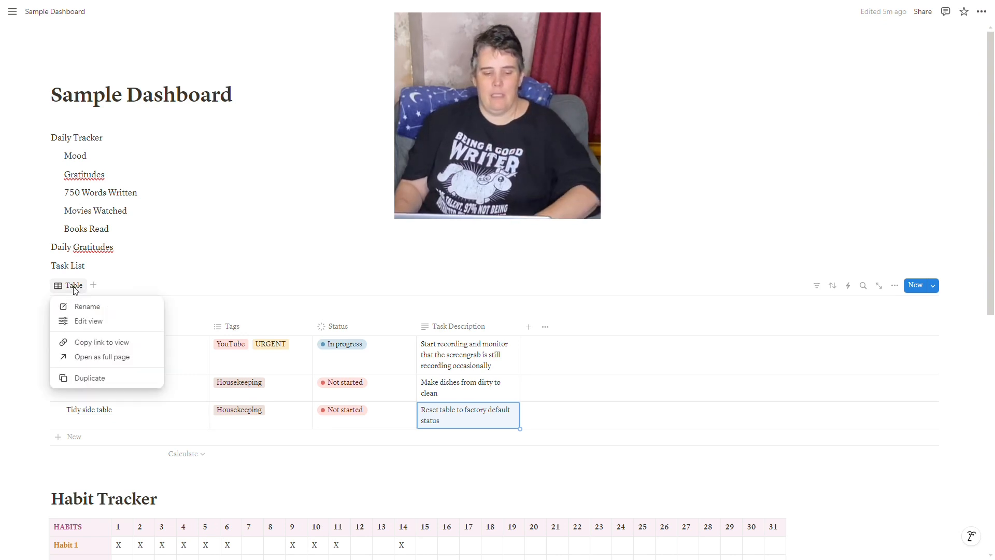
pyautogui.click(79, 307)
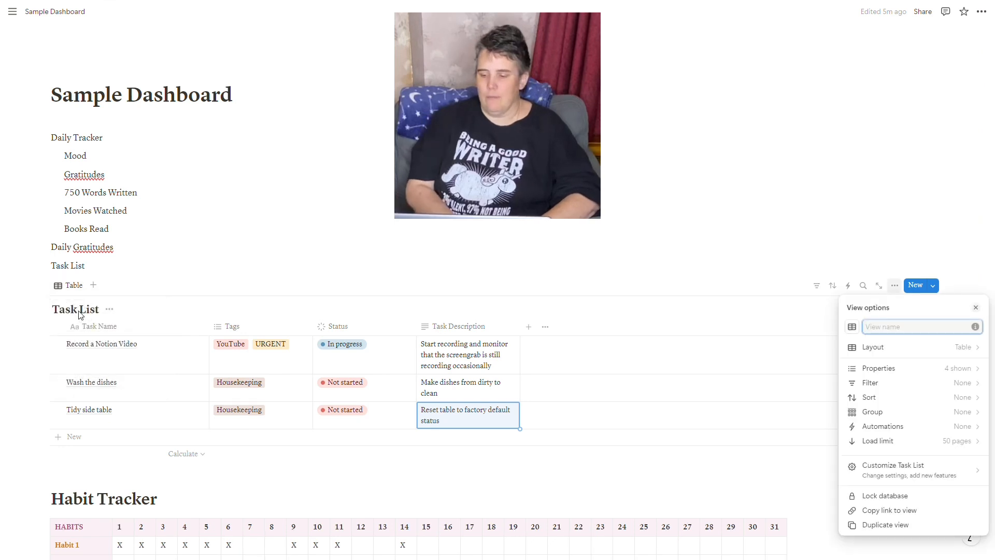
pyautogui.write('Default V')
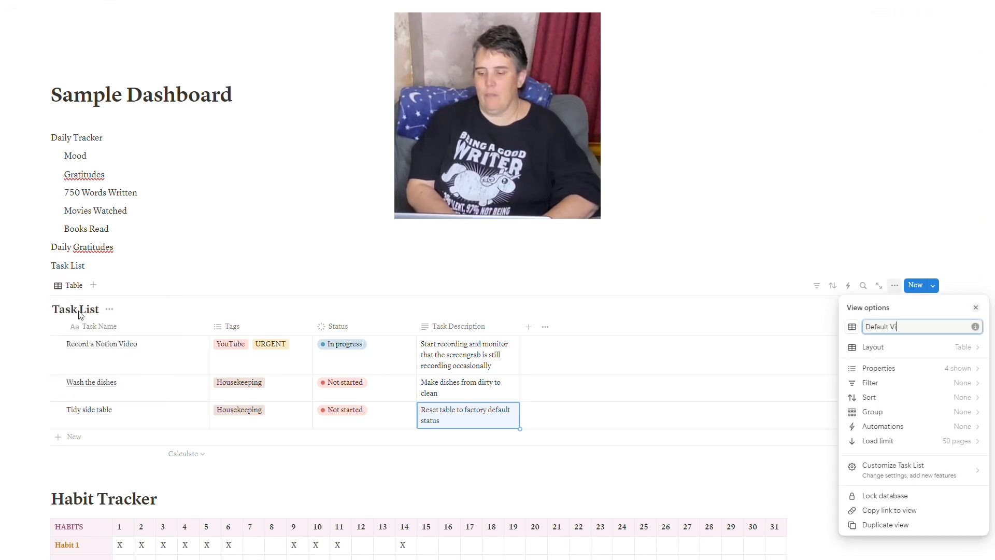
pyautogui.write('i')
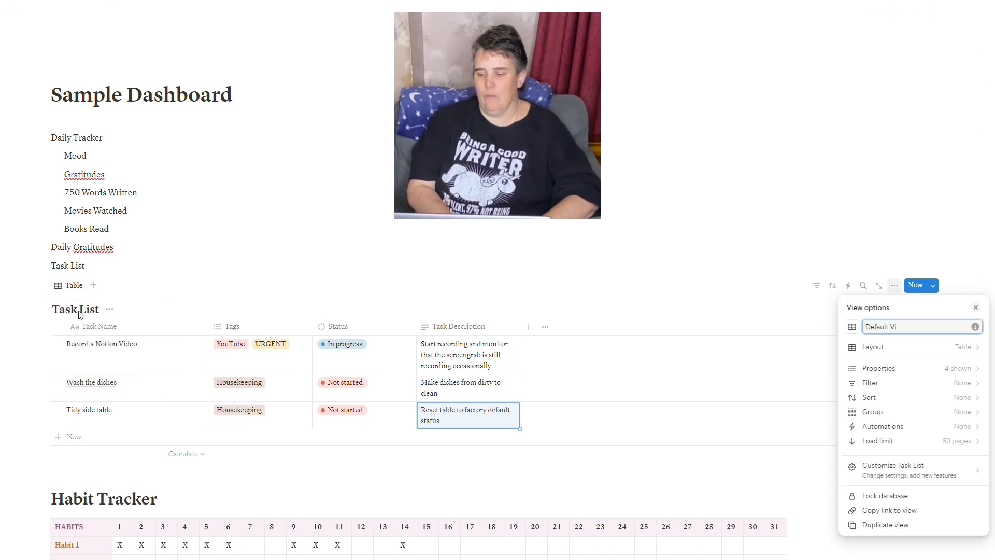
pyautogui.write('dewew')
pyautogui.press('Return')
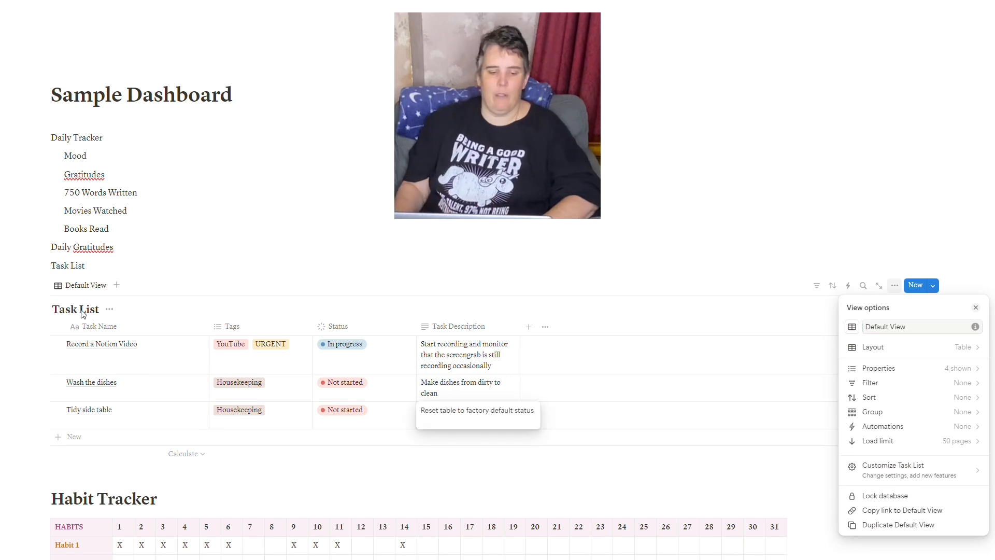
pyautogui.press('Escape')
# Add a Board view to the Task List database.
pyautogui.click(115, 287)
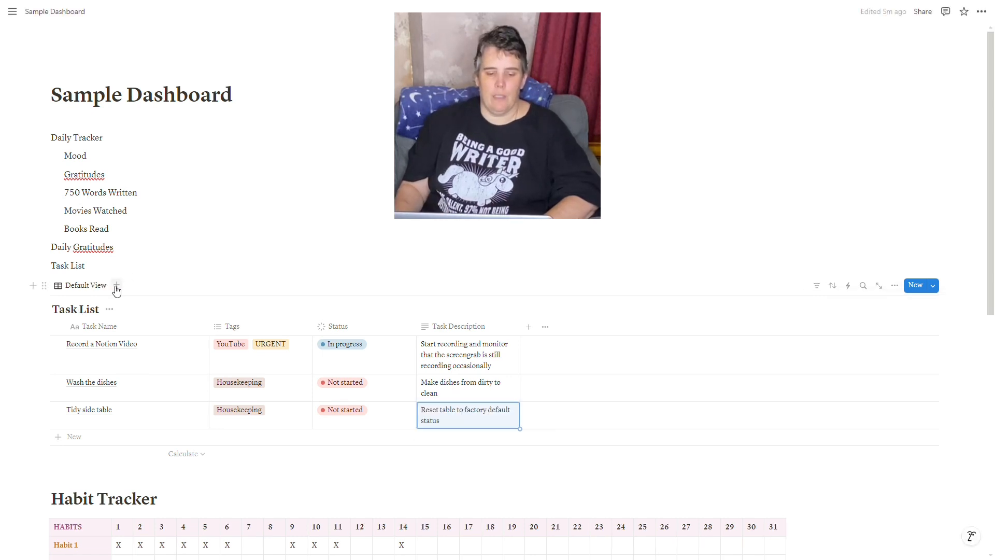
pyautogui.click(117, 286)
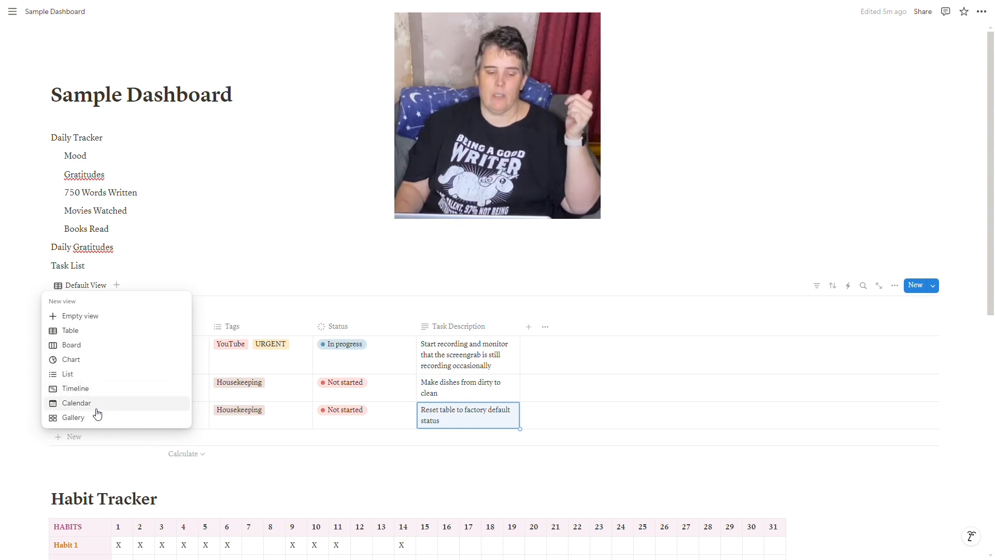
pyautogui.click(86, 351)
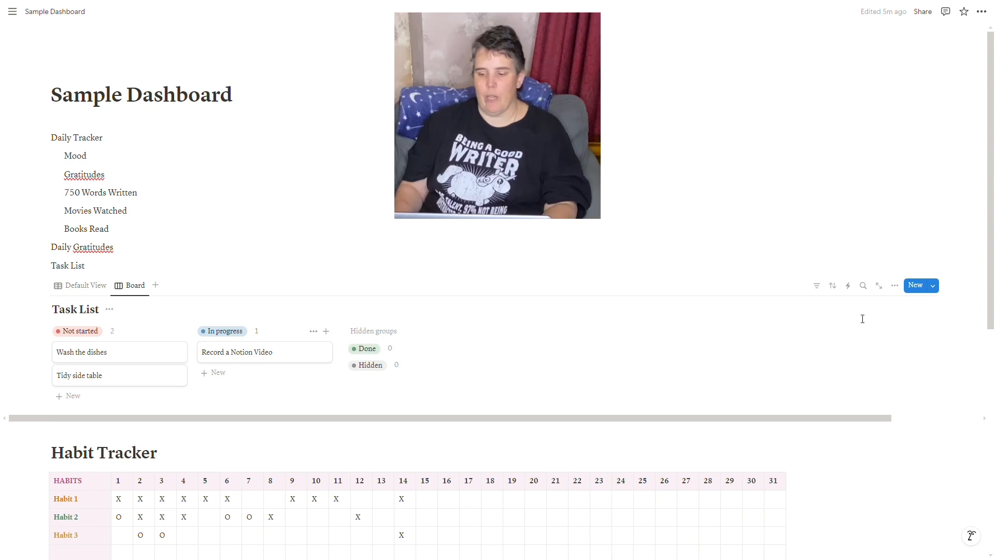
# Show the hidden Done group in the Task List board's grouping settings.
pyautogui.click(894, 288)
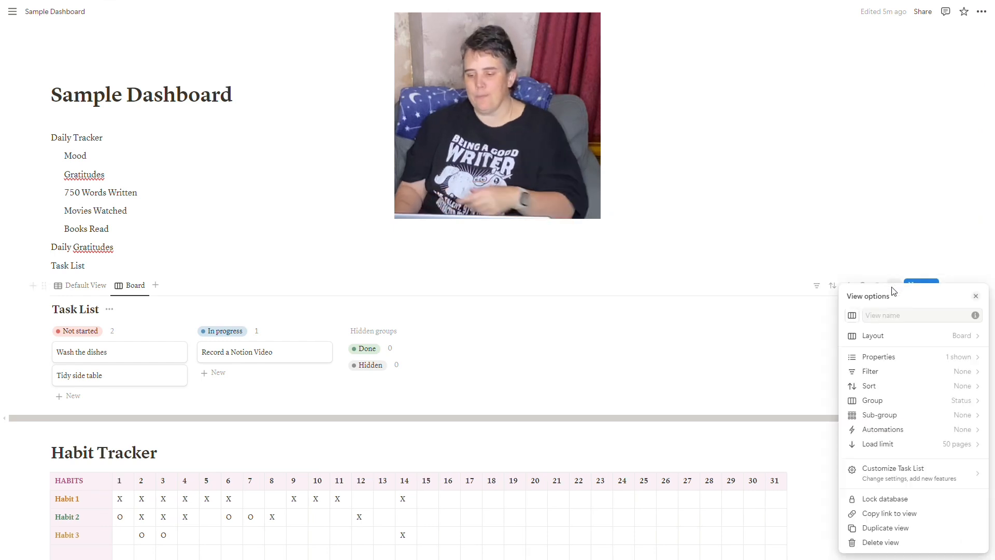
pyautogui.click(873, 400)
pyautogui.click(977, 479)
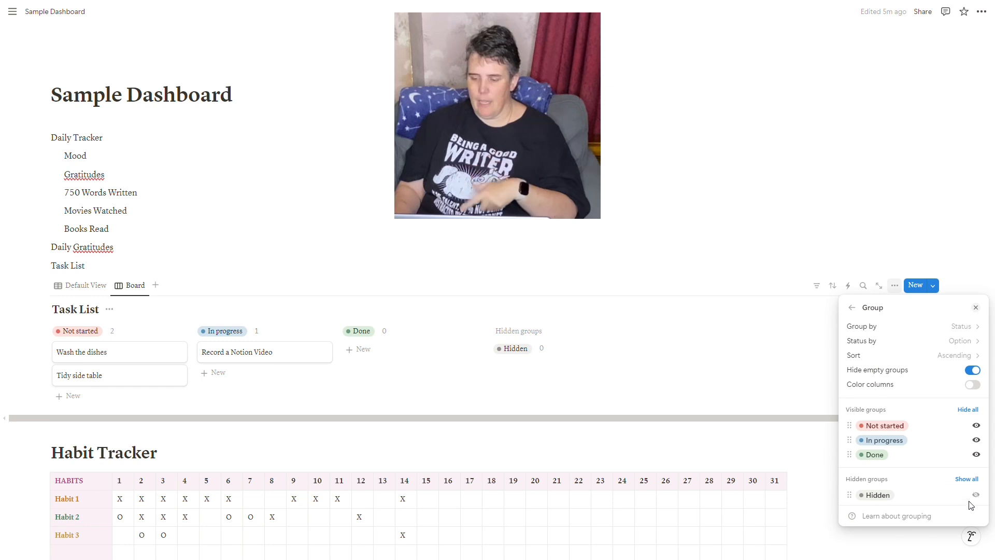
pyautogui.click(853, 308)
pyautogui.click(977, 309)
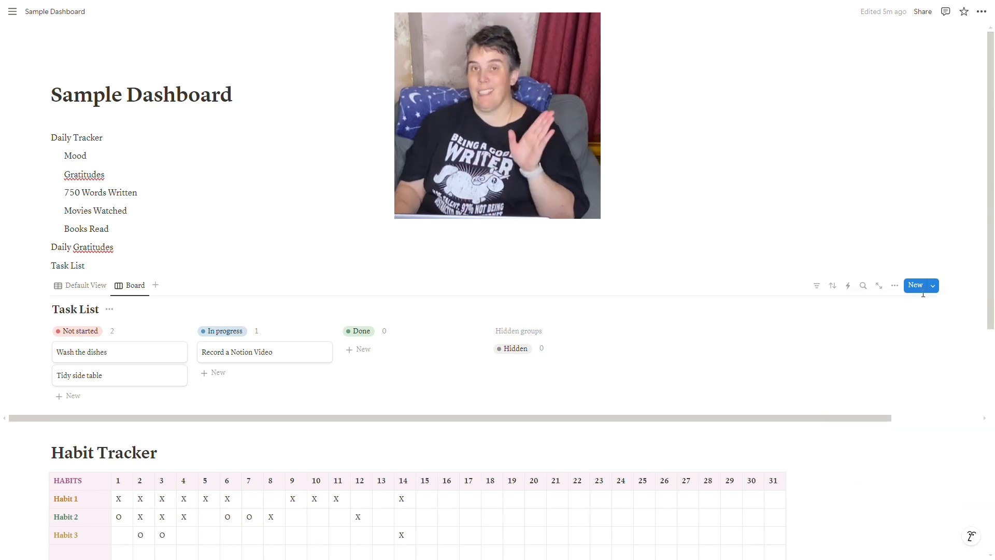
# Hide the Not started group in the board's grouping settings and make it visible again.
pyautogui.click(896, 287)
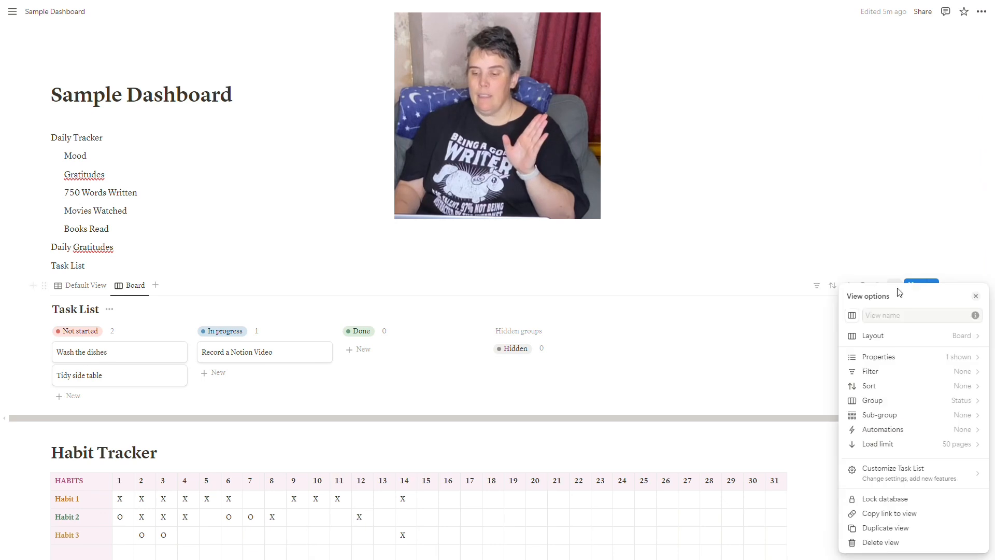
pyautogui.click(906, 340)
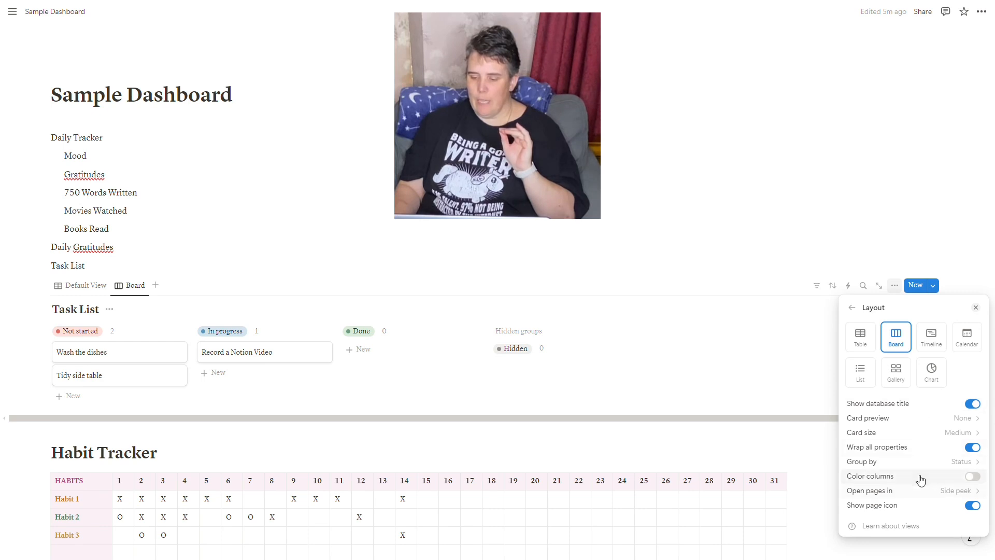
pyautogui.click(960, 466)
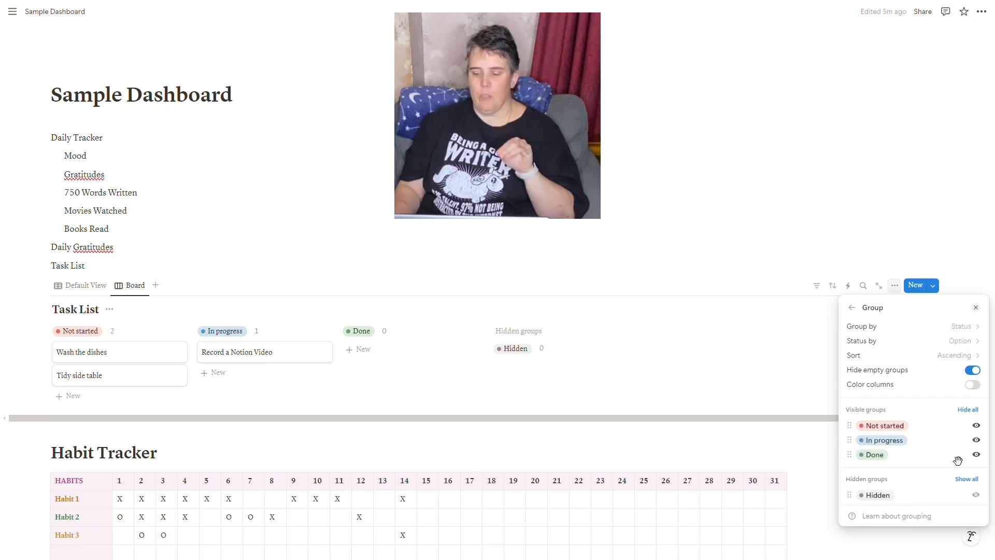
pyautogui.click(977, 426)
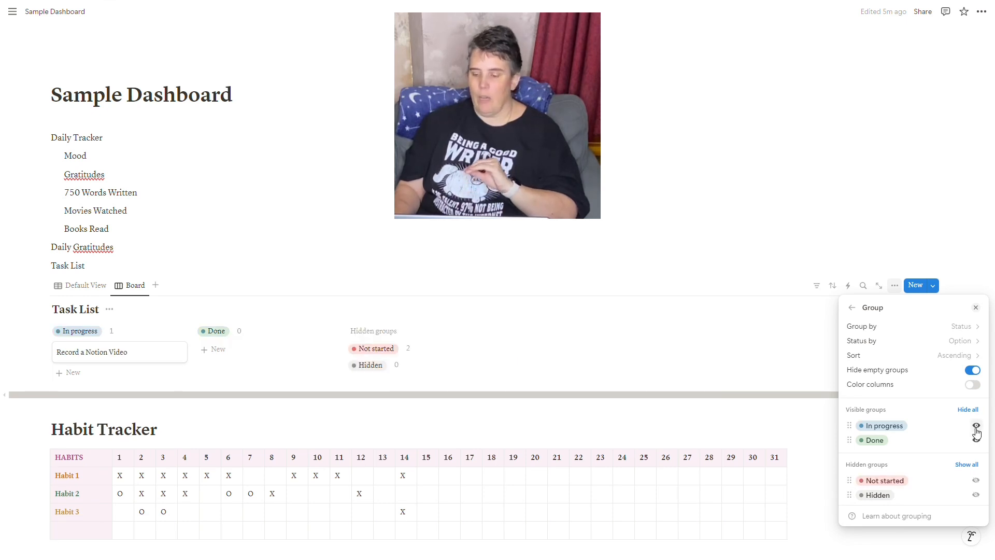
pyautogui.click(977, 480)
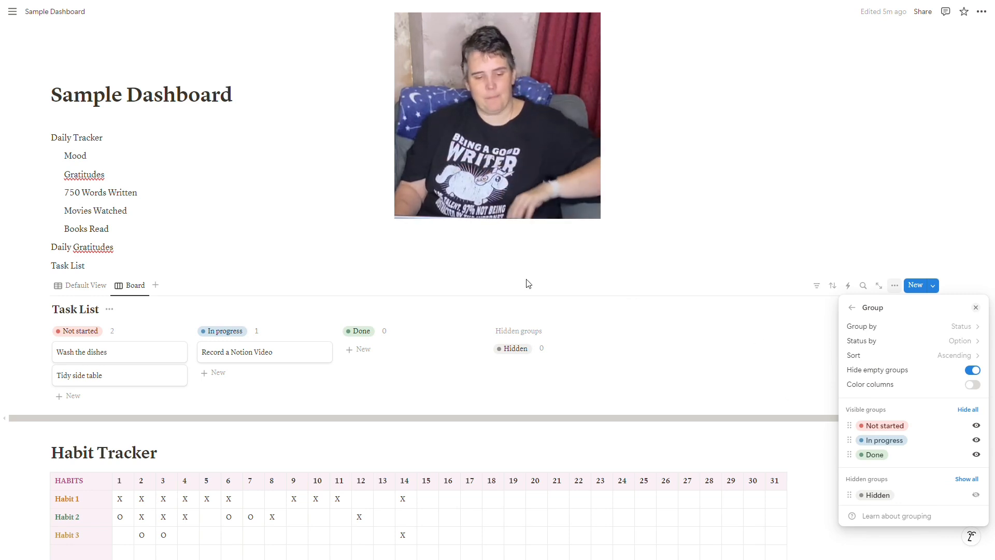
pyautogui.click(977, 307)
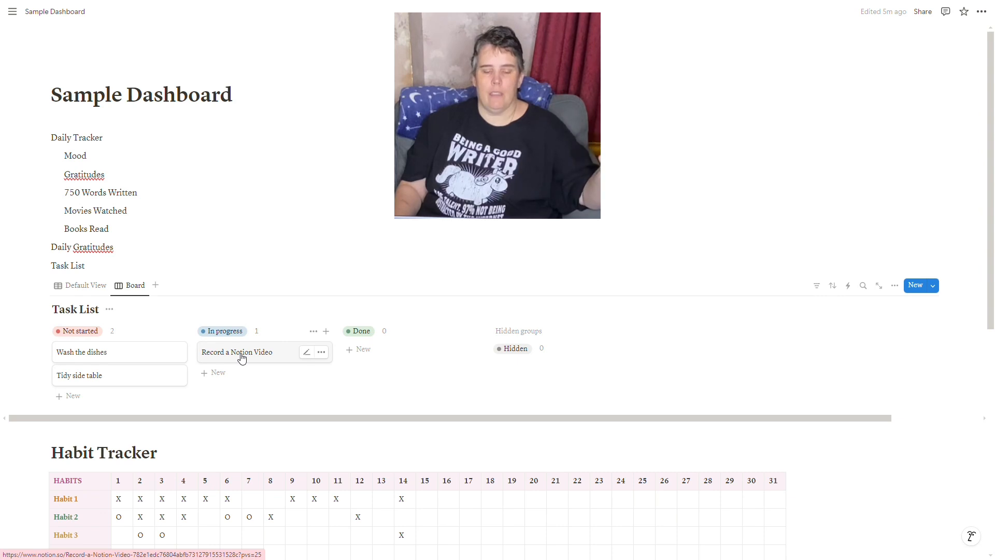
# Move the Record a Notion Video card to Done and unhide the In progress group on the board.
pyautogui.moveTo(270, 355); pyautogui.dragTo(382, 350)
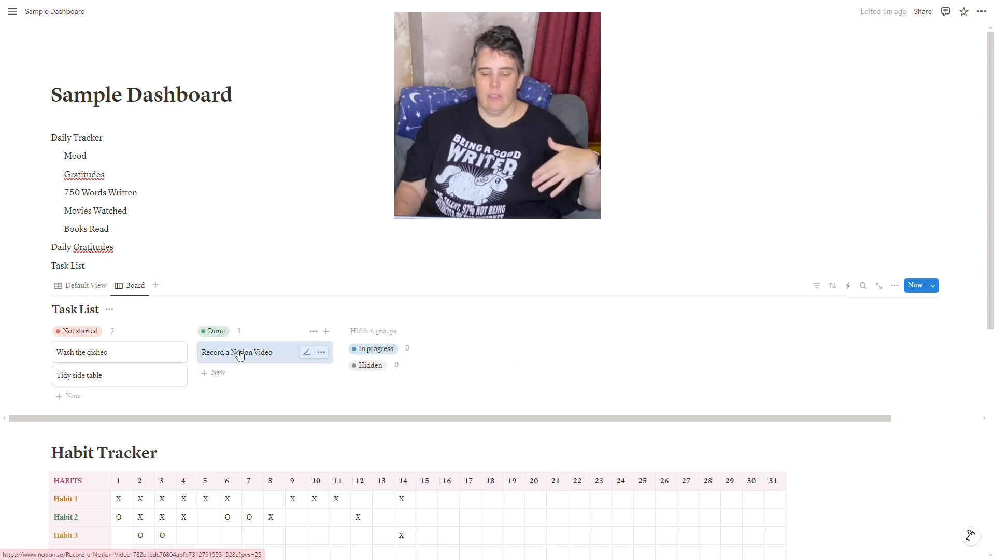
pyautogui.click(896, 286)
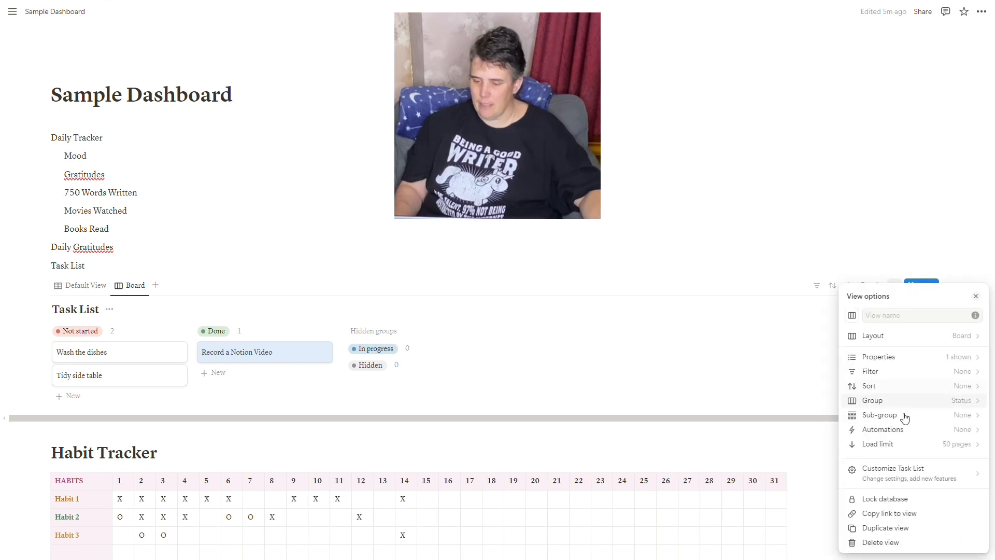
pyautogui.click(926, 401)
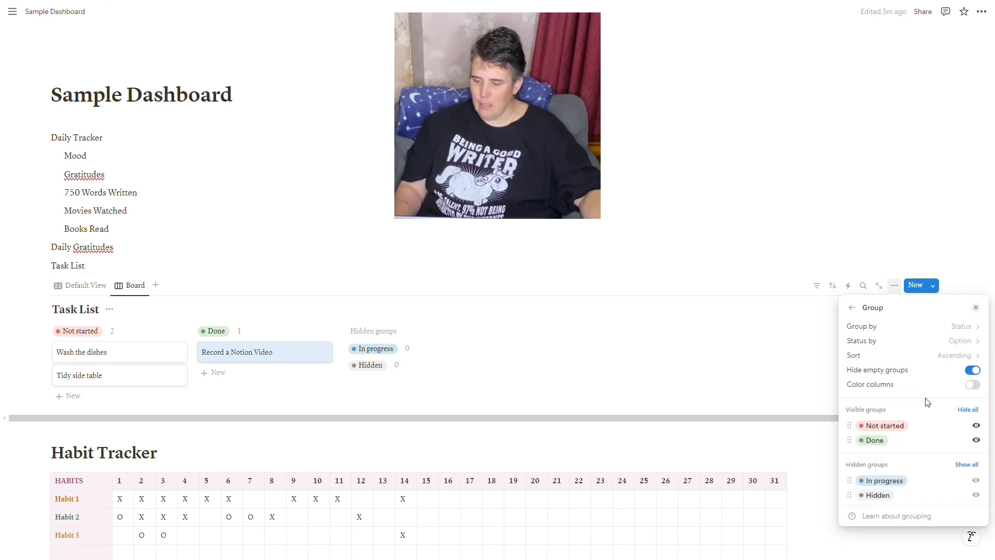
pyautogui.click(976, 480)
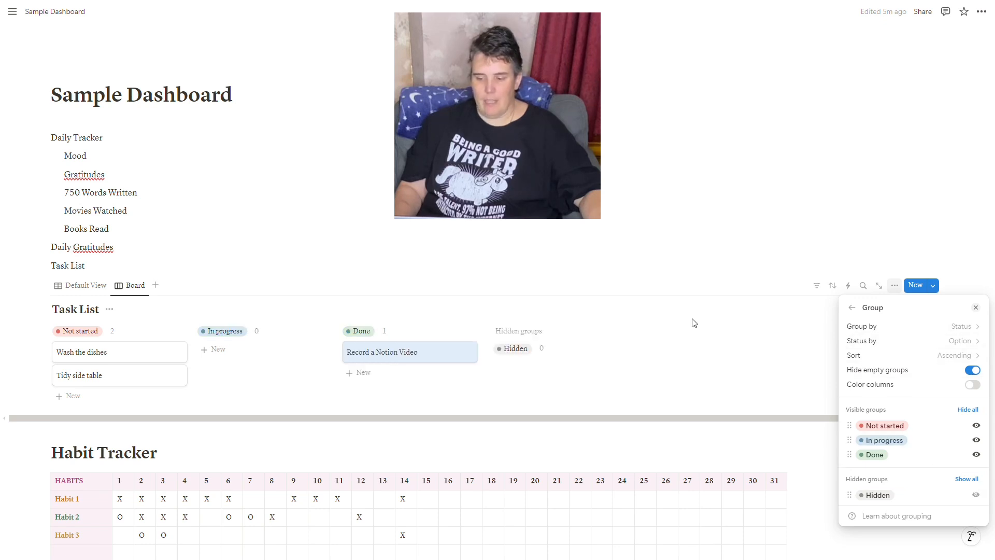
pyautogui.click(769, 349)
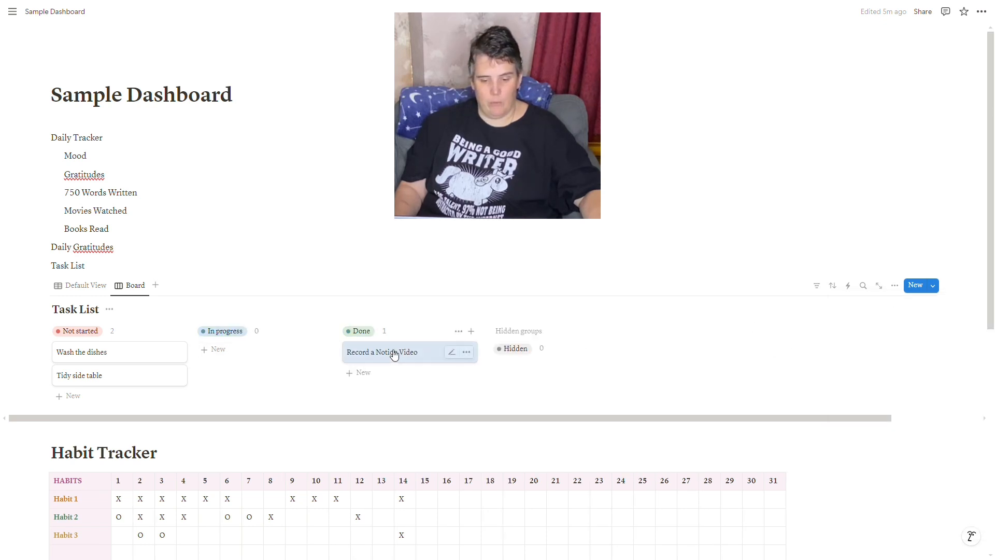
# Return the Record a Notion Video card to In progress, and move Wash the dishes to Done and back to Not started.
pyautogui.moveTo(393, 351); pyautogui.dragTo(262, 357)
pyautogui.moveTo(100, 354); pyautogui.dragTo(406, 351)
pyautogui.moveTo(94, 356)
pyautogui.mouseDown()
pyautogui.moveTo(389, 351)
pyautogui.moveTo(94, 352)
pyautogui.mouseUp()
pyautogui.moveTo(378, 357); pyautogui.dragTo(140, 355)
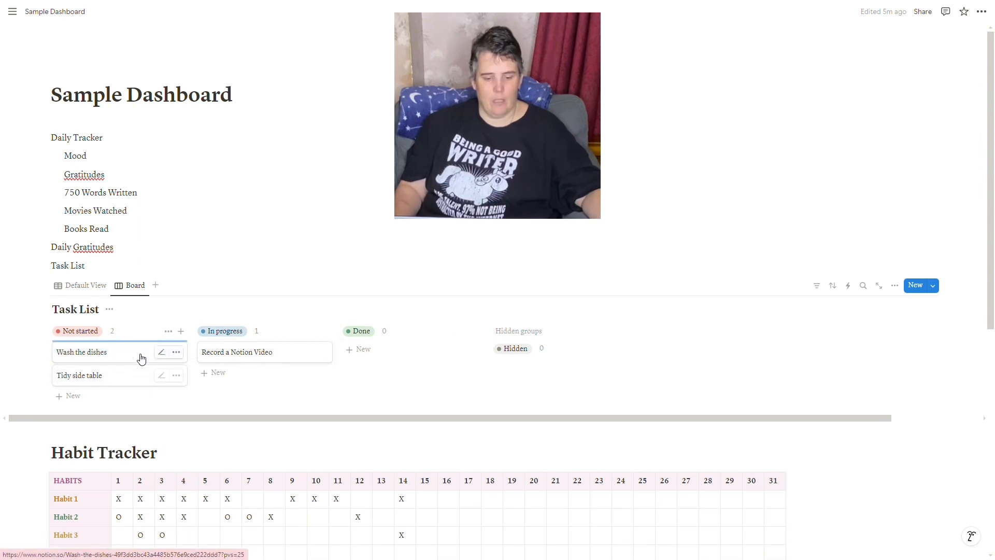
pyautogui.click(290, 390)
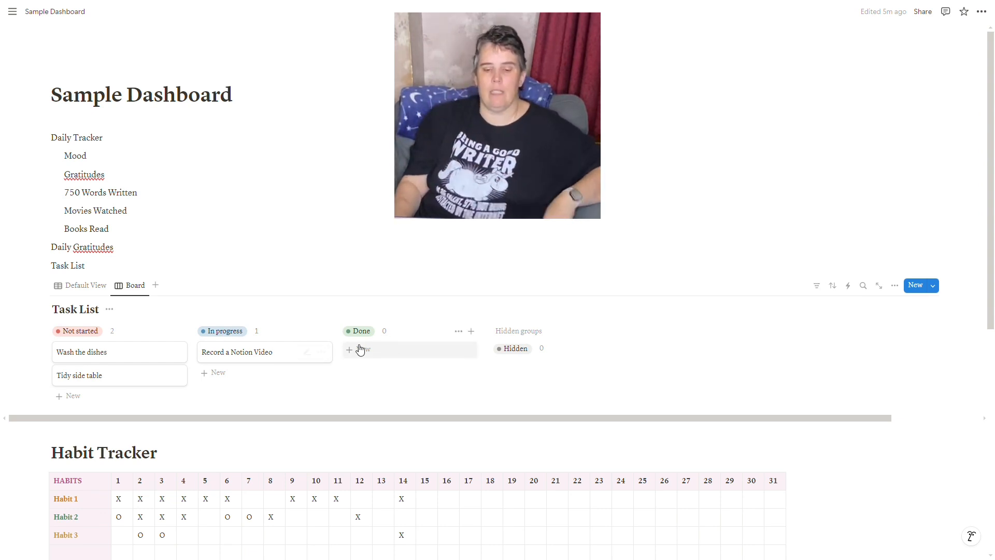
# Delete the plain Task List text line above the Task List database.
pyautogui.click(42, 266)
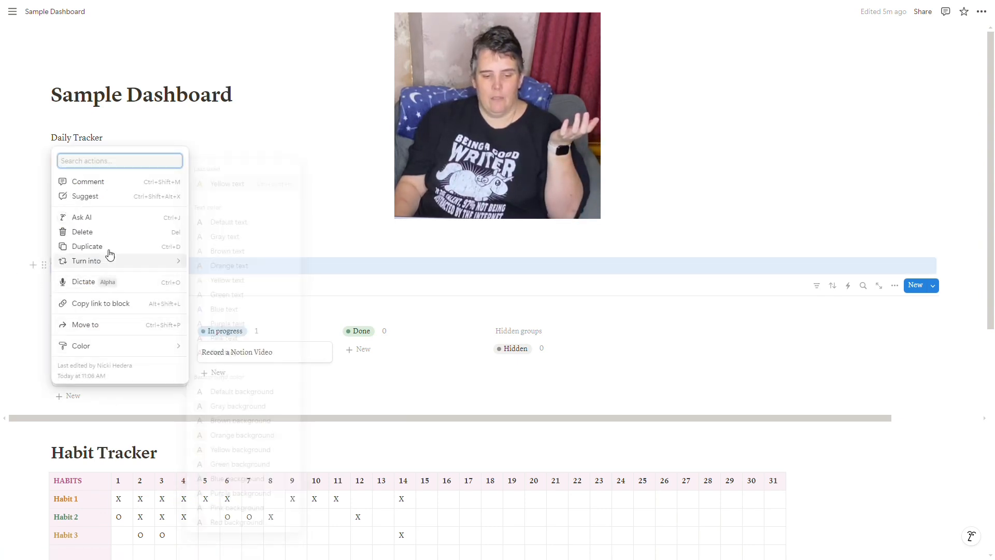
pyautogui.click(104, 231)
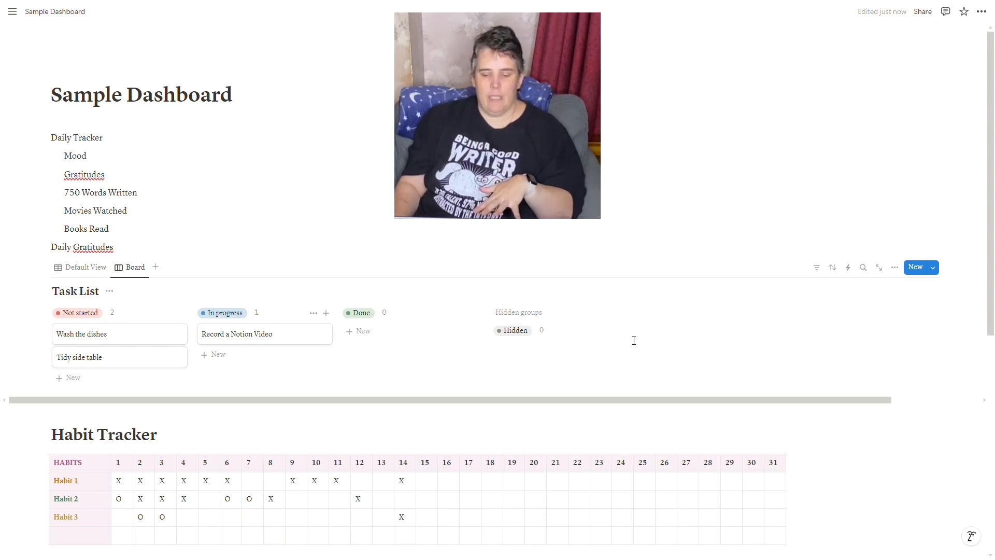
# Arrange the page in two columns, with the Task List database beside the Habit Tracker heading and table.
pyautogui.scroll(-2, 634, 341)
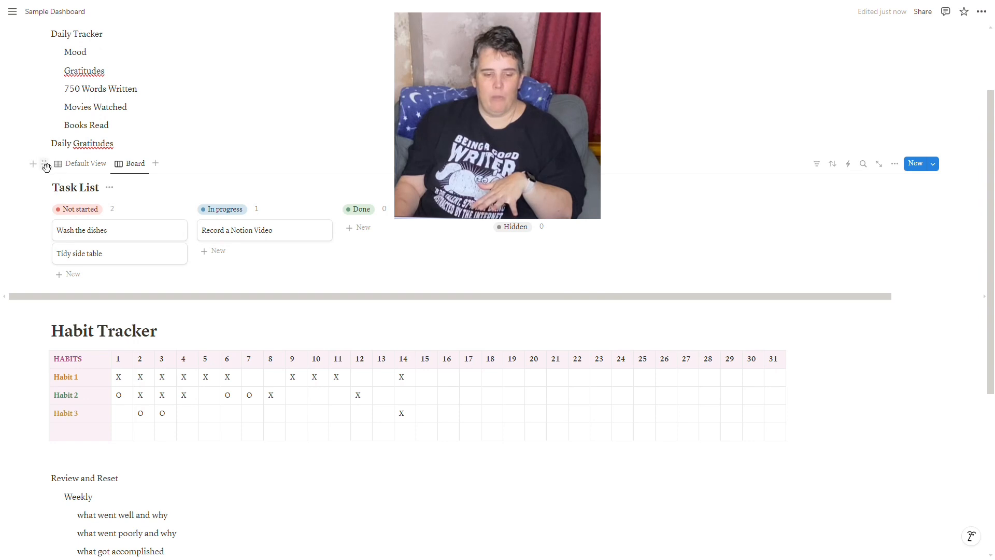
pyautogui.moveTo(46, 166)
pyautogui.mouseDown()
pyautogui.moveTo(823, 356)
pyautogui.moveTo(169, 227)
pyautogui.moveTo(28, 166)
pyautogui.mouseUp()
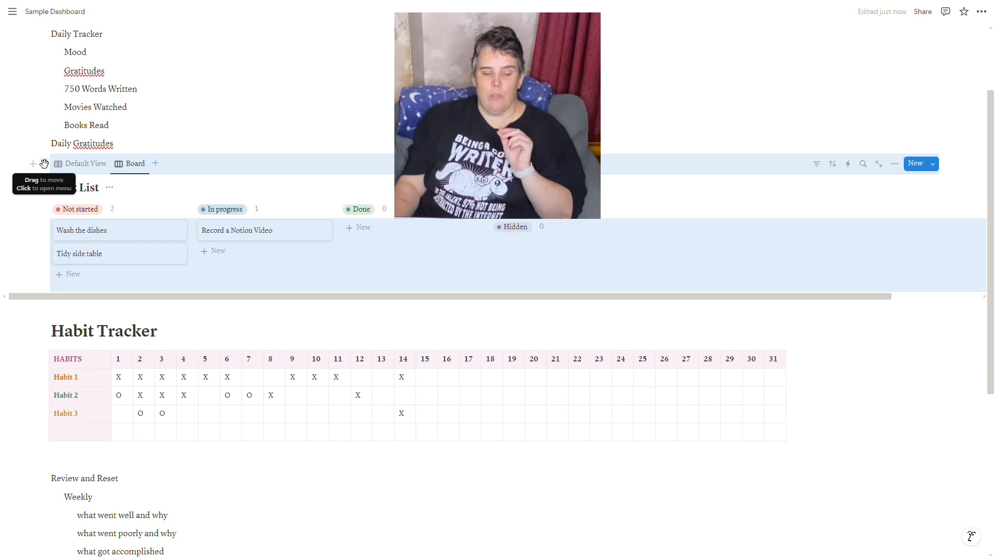
pyautogui.moveTo(44, 164); pyautogui.dragTo(44, 364)
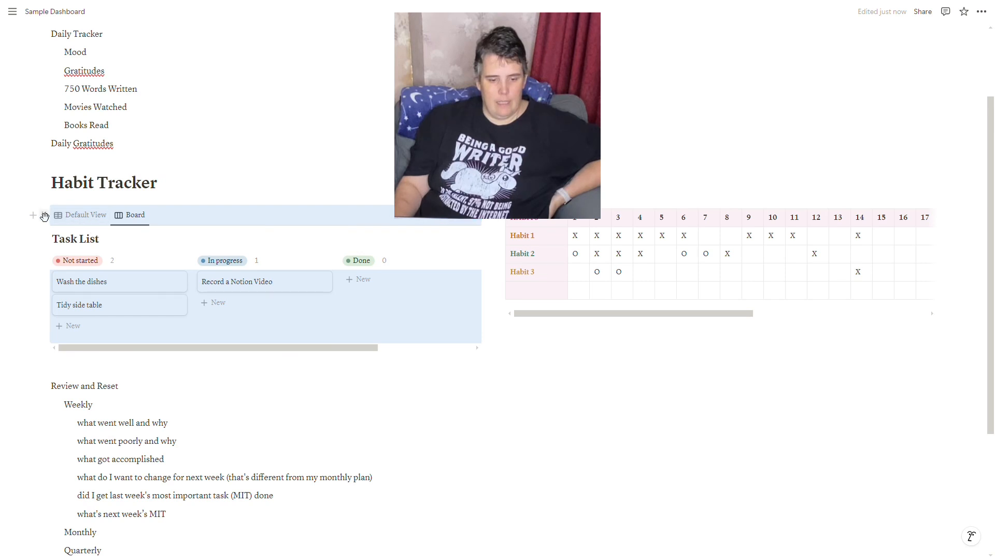
pyautogui.moveTo(44, 215); pyautogui.dragTo(513, 223)
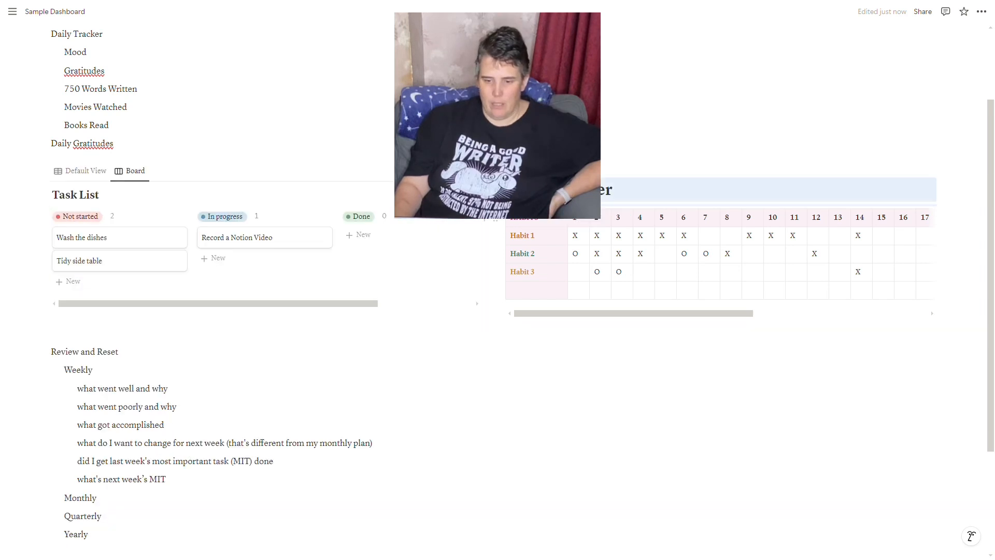
pyautogui.click(604, 390)
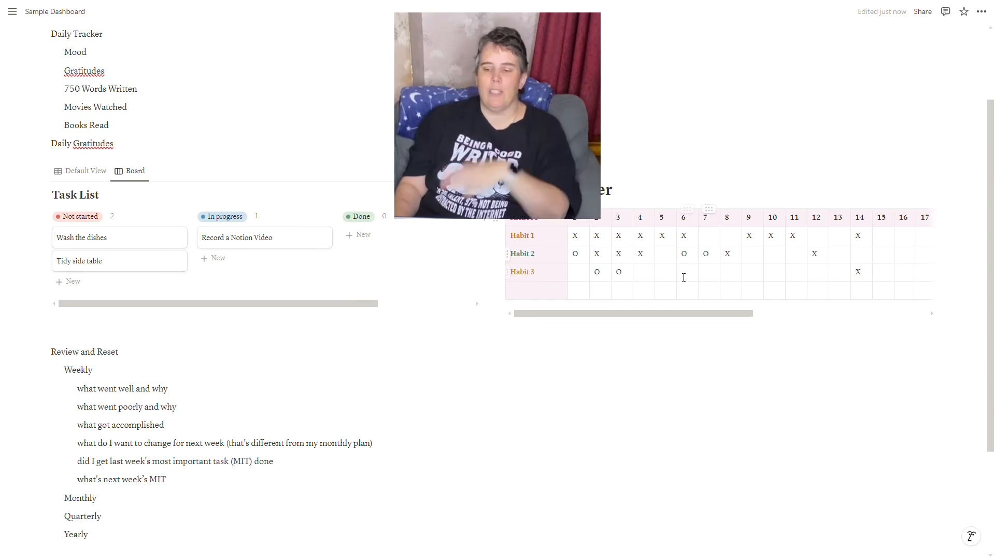
# Check the Habit Tracker's day columns through 31 in the two-column layout.
pyautogui.moveTo(651, 314); pyautogui.dragTo(891, 309)
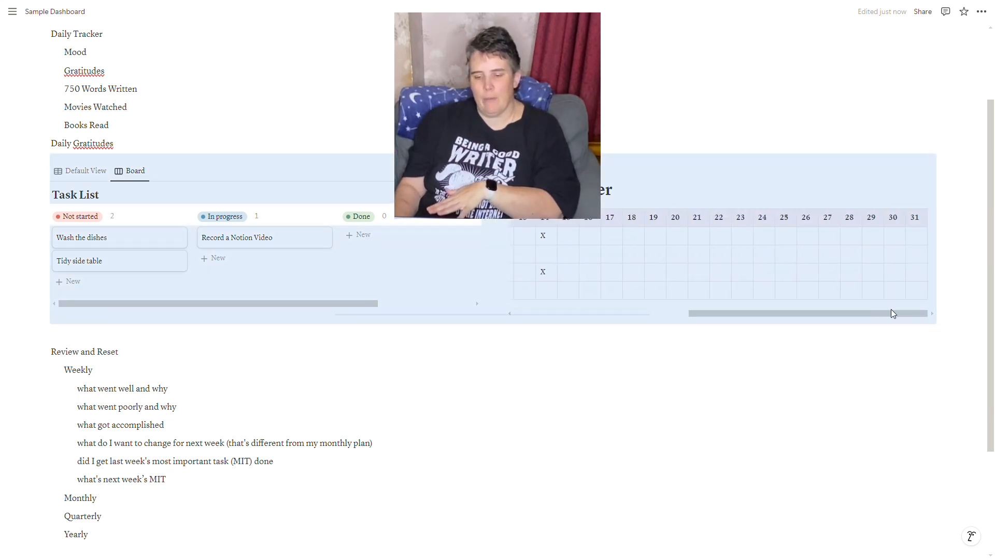
pyautogui.click(841, 362)
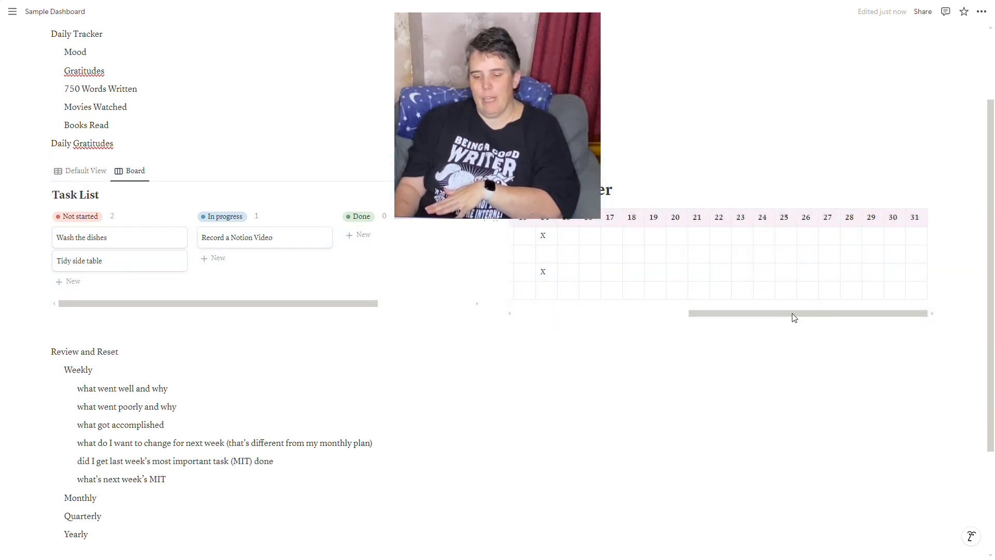
pyautogui.moveTo(794, 317); pyautogui.dragTo(595, 347)
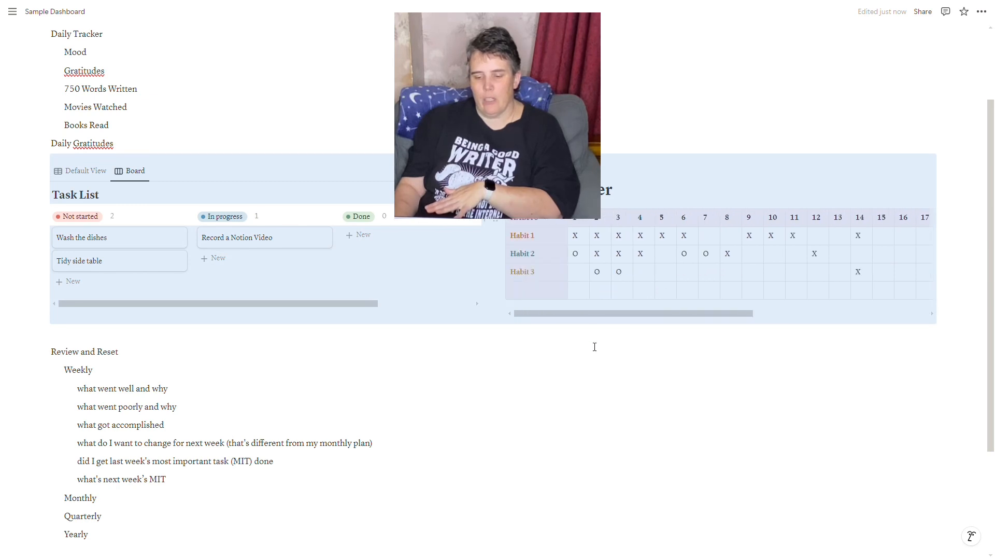
pyautogui.click(593, 387)
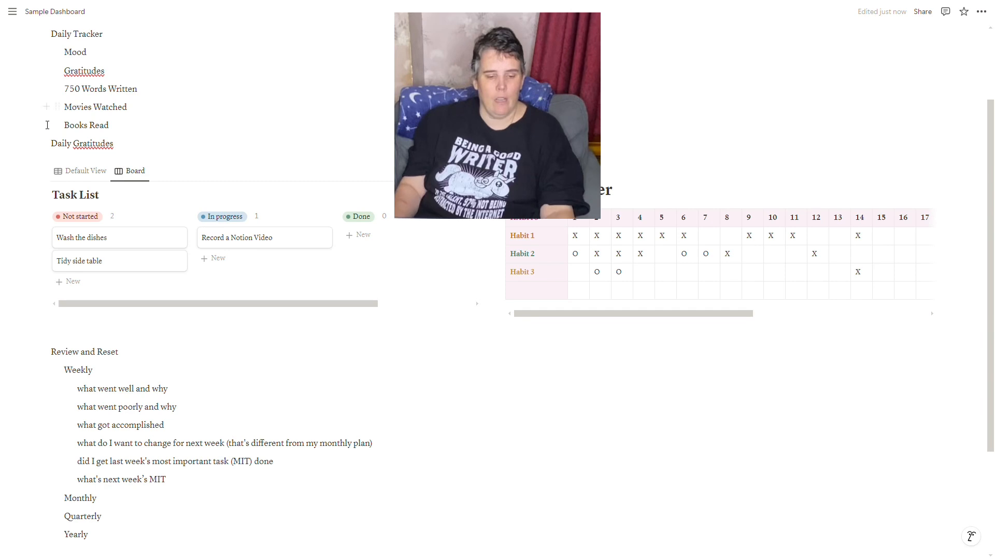
# Move the Task List database out of the two-column layout to full width above the Habit Tracker heading.
pyautogui.moveTo(45, 172); pyautogui.dragTo(331, 208)
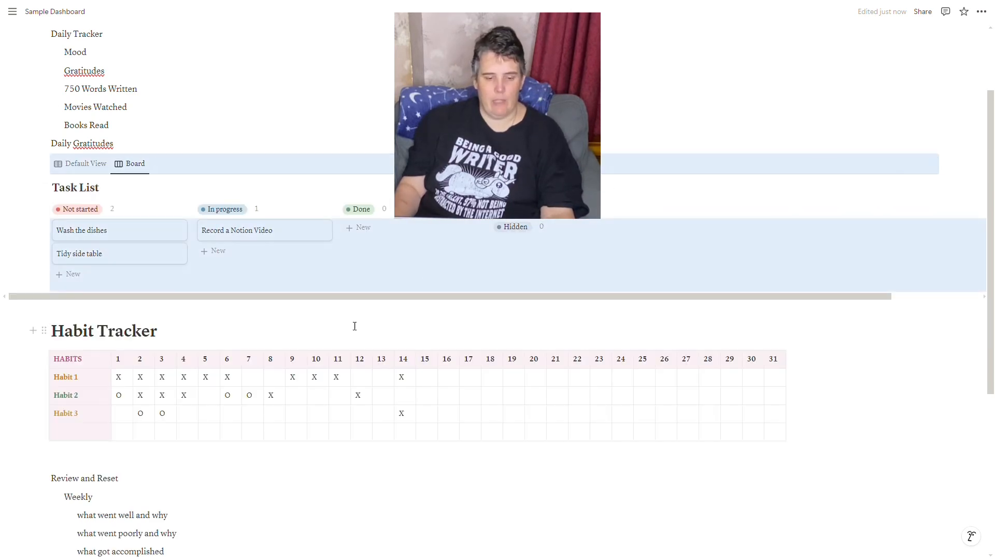
pyautogui.click(283, 125)
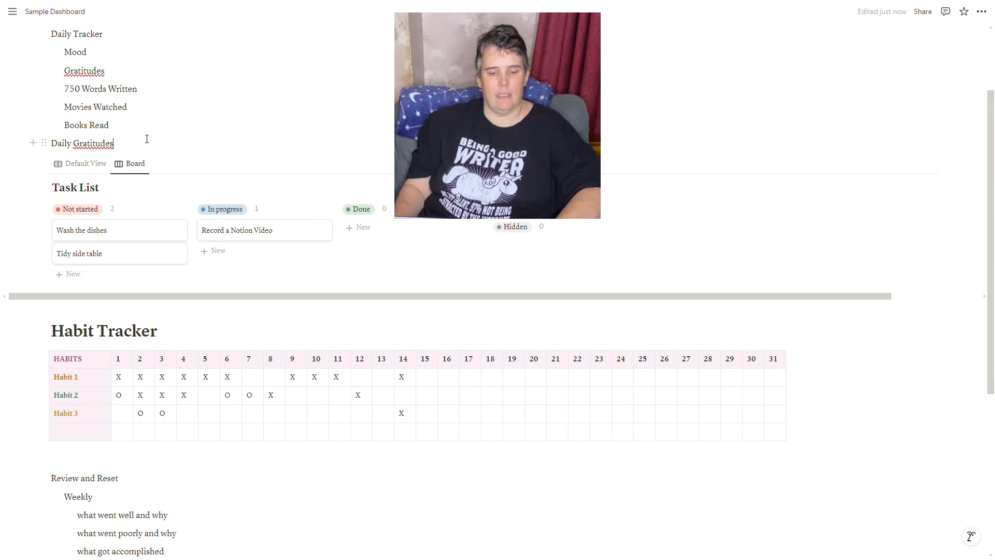
pyautogui.click(44, 142)
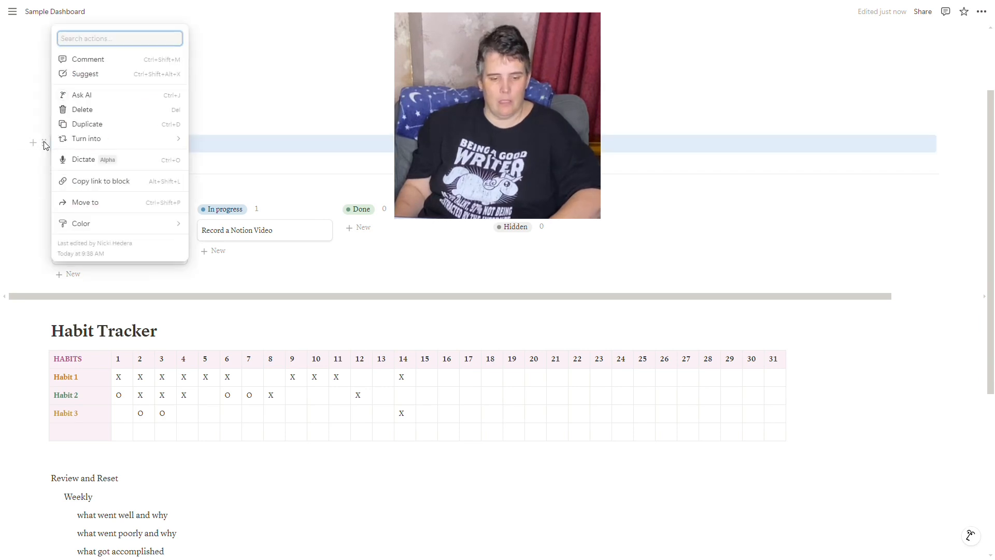
pyautogui.moveTo(103, 146)
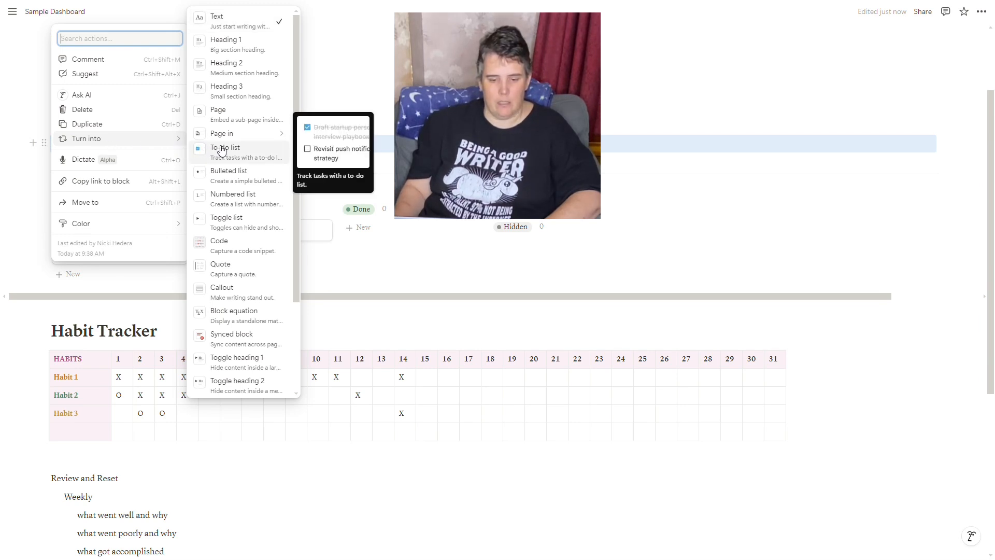
pyautogui.scroll(-2, 220, 151)
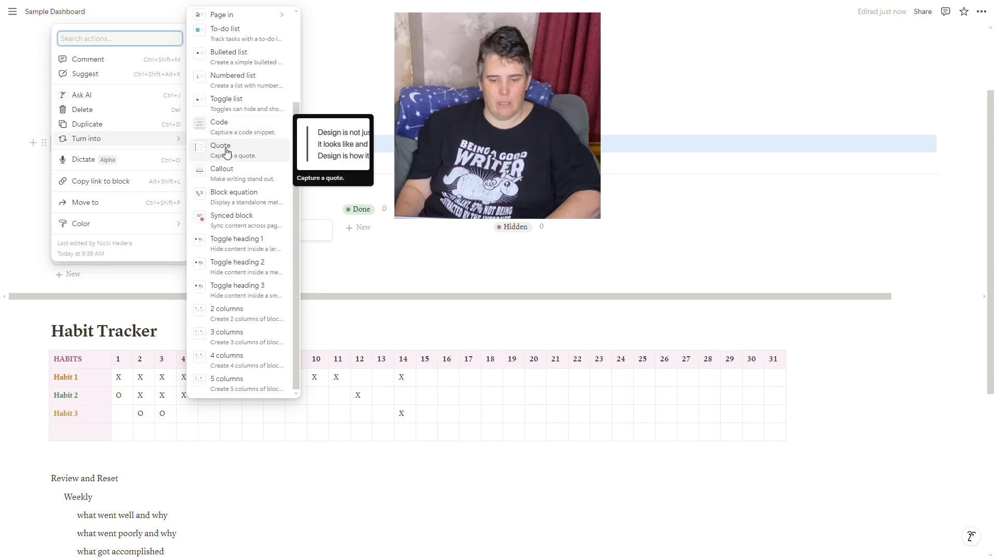
pyautogui.scroll(1, 234, 160)
pyautogui.scroll(2, 234, 161)
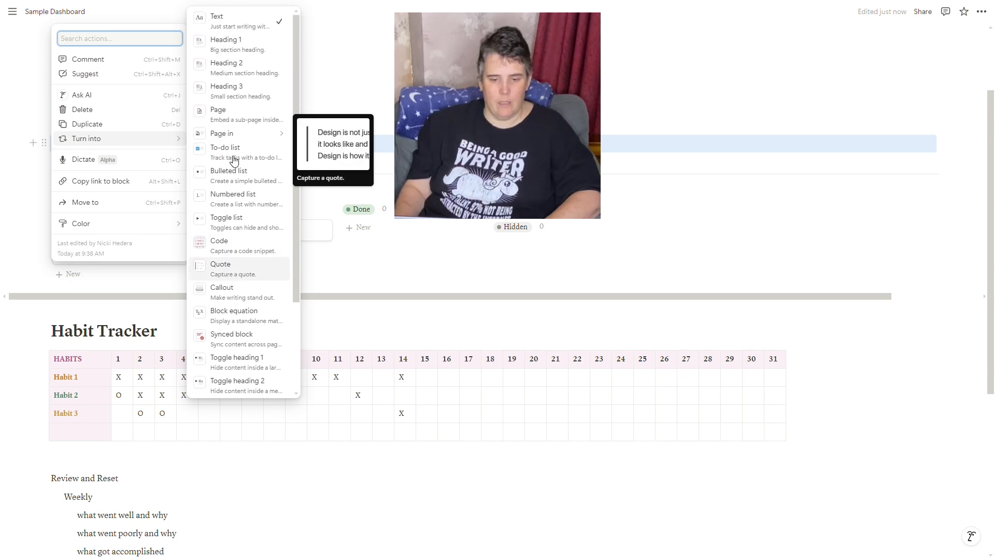
pyautogui.press('Escape')
# Insert a new blank inline table database directly below the Daily Gratitudes line.
pyautogui.click(53, 144)
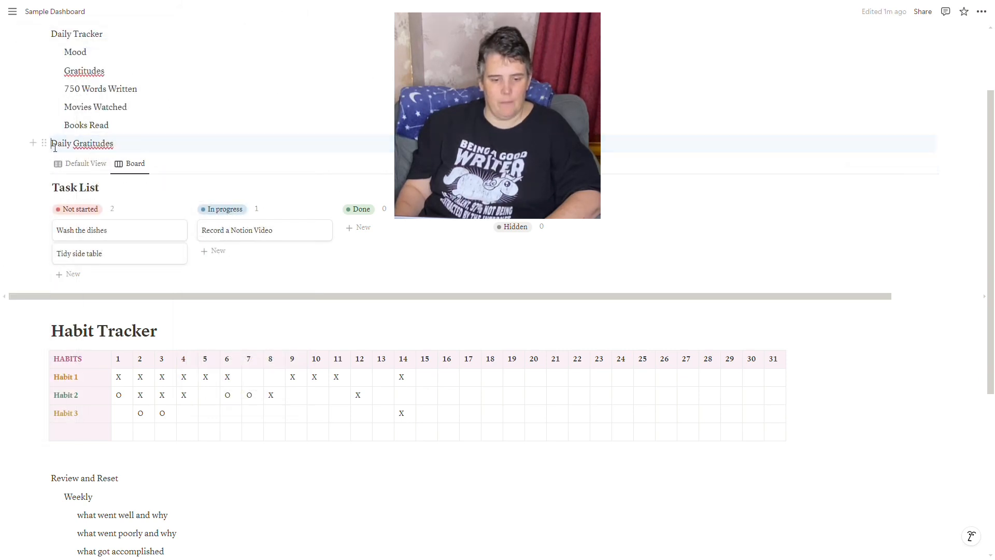
pyautogui.write('/')
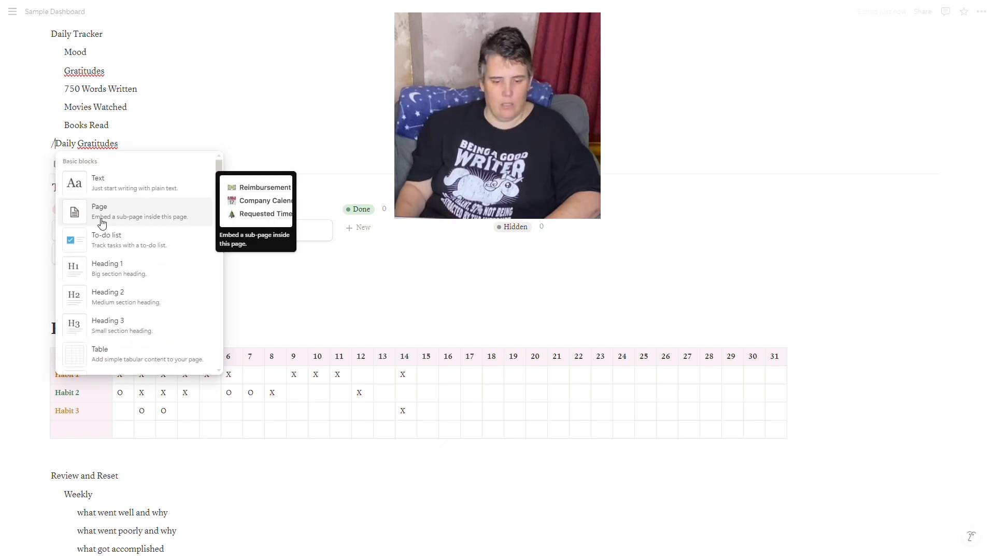
pyautogui.scroll(-4, 112, 229)
pyautogui.scroll(-3, 114, 233)
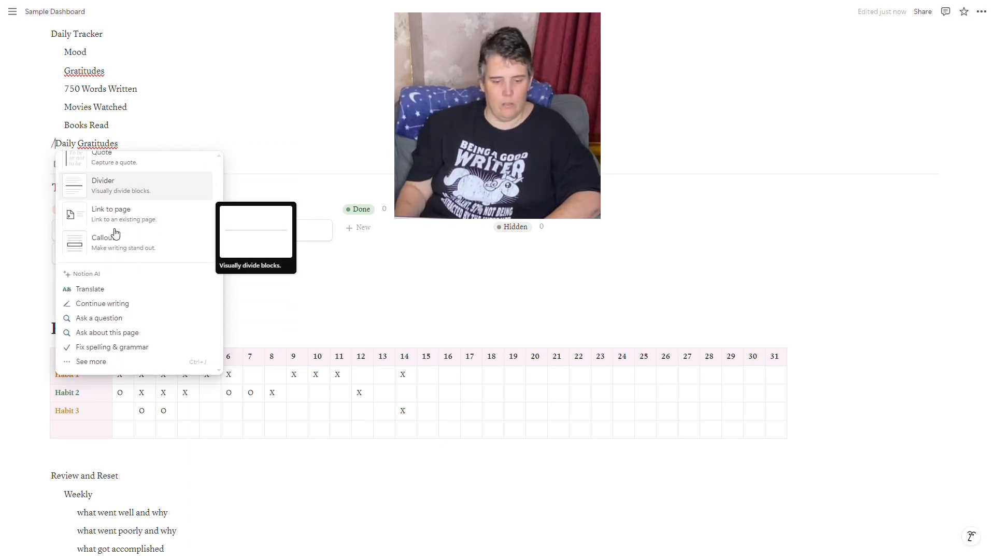
pyautogui.scroll(-2, 115, 233)
pyautogui.scroll(10, 115, 233)
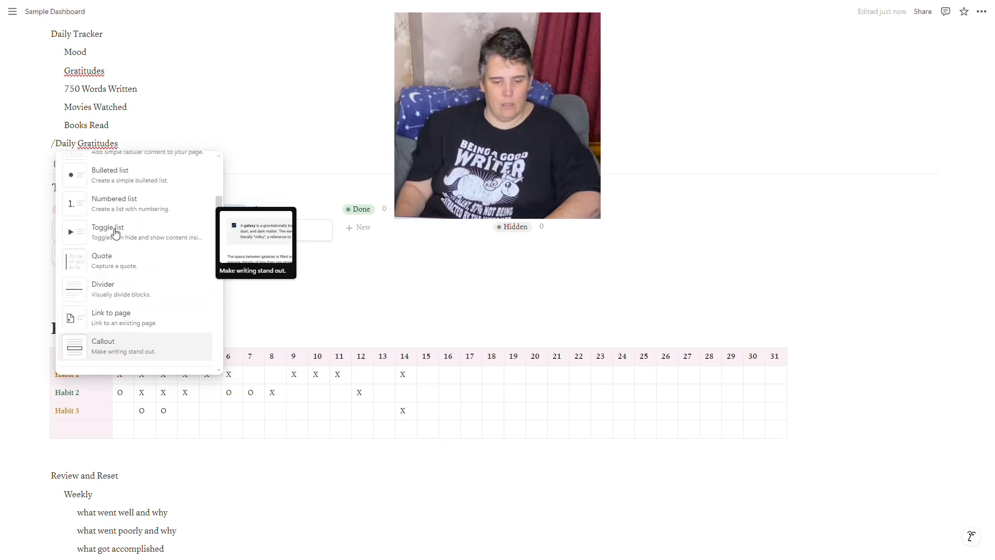
pyautogui.write('data')
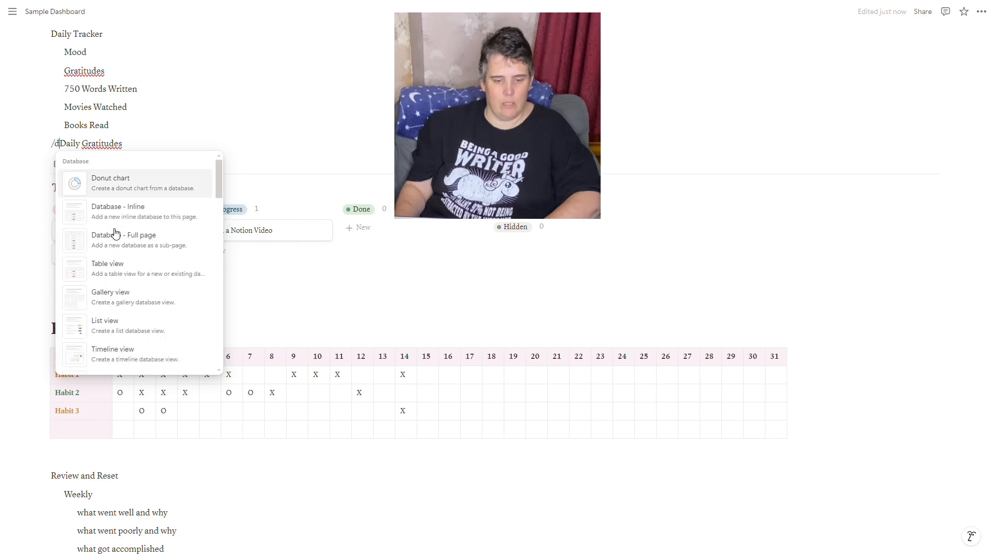
pyautogui.click(118, 186)
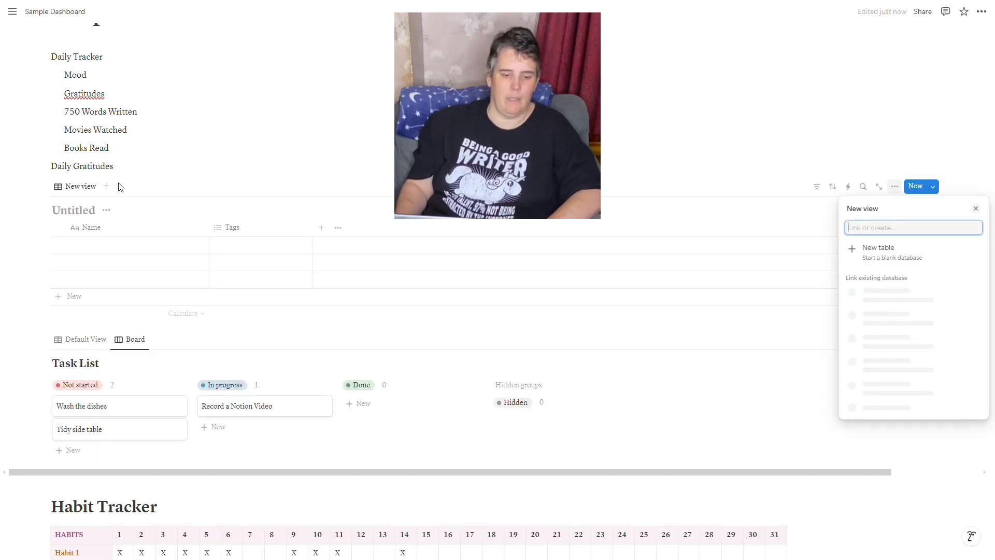
pyautogui.click(93, 234)
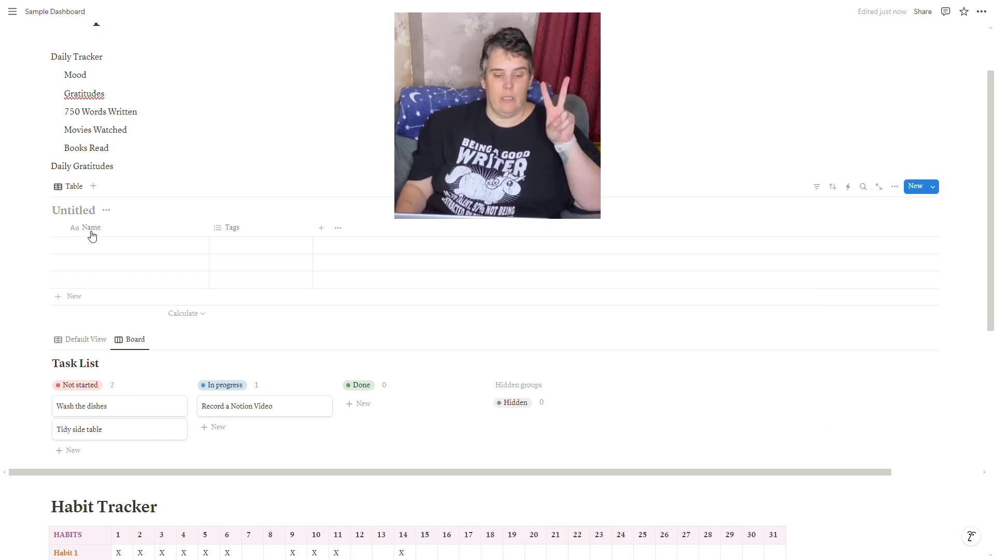
# Rename the new table's Name column as "I am grateful for...".
pyautogui.click(92, 235)
pyautogui.doubleClick(121, 251)
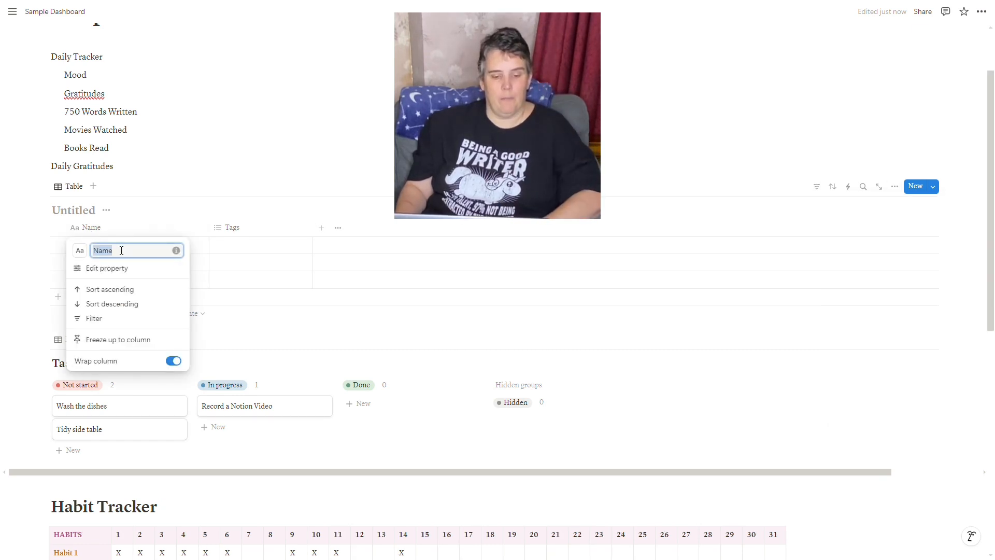
pyautogui.write('I am grateful for...')
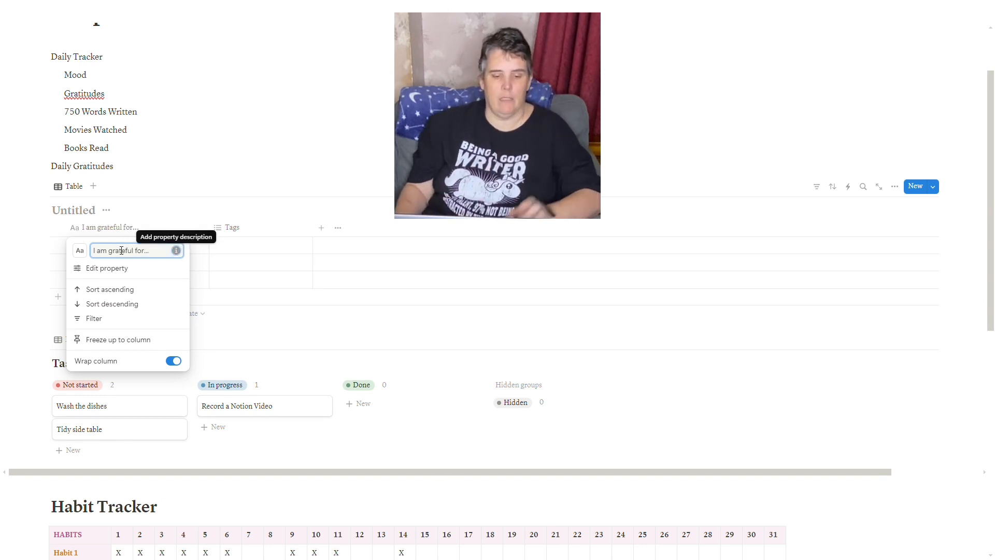
pyautogui.click(115, 229)
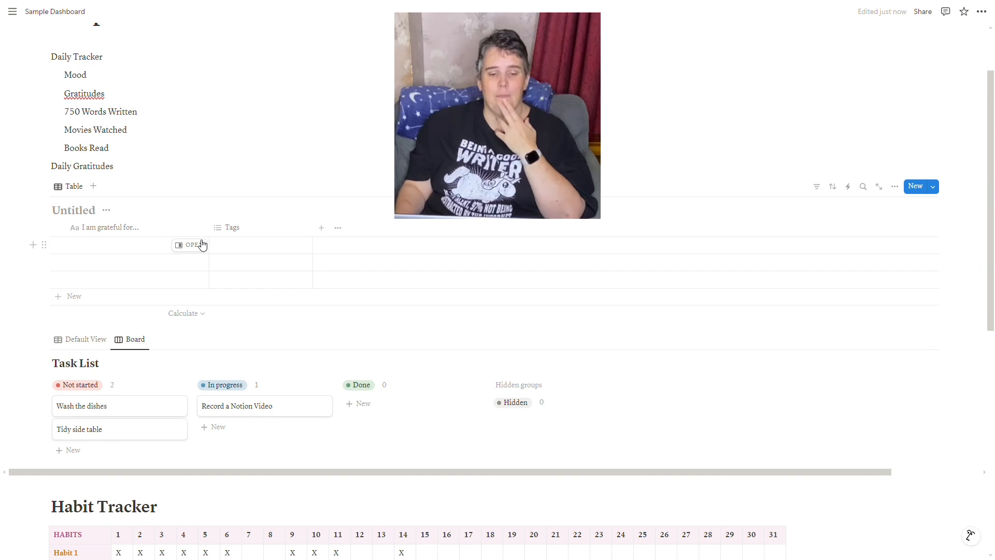
# Change the property type of the new table's Tags column to Date.
pyautogui.click(233, 231)
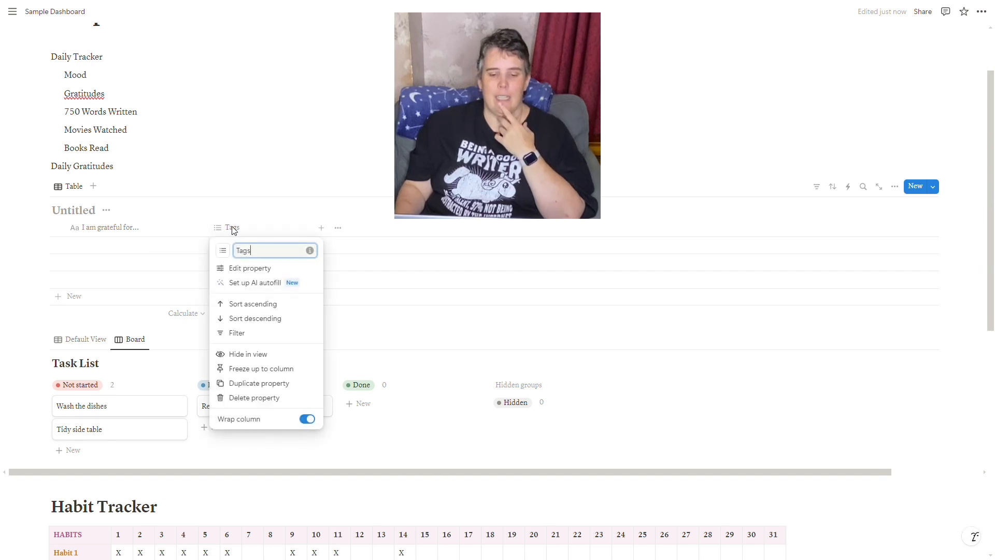
pyautogui.click(228, 253)
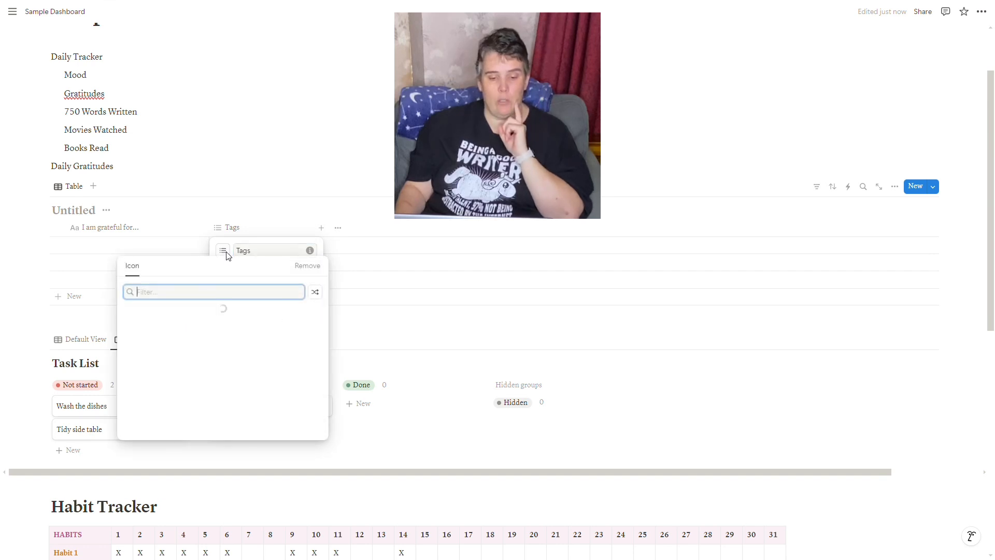
pyautogui.click(269, 250)
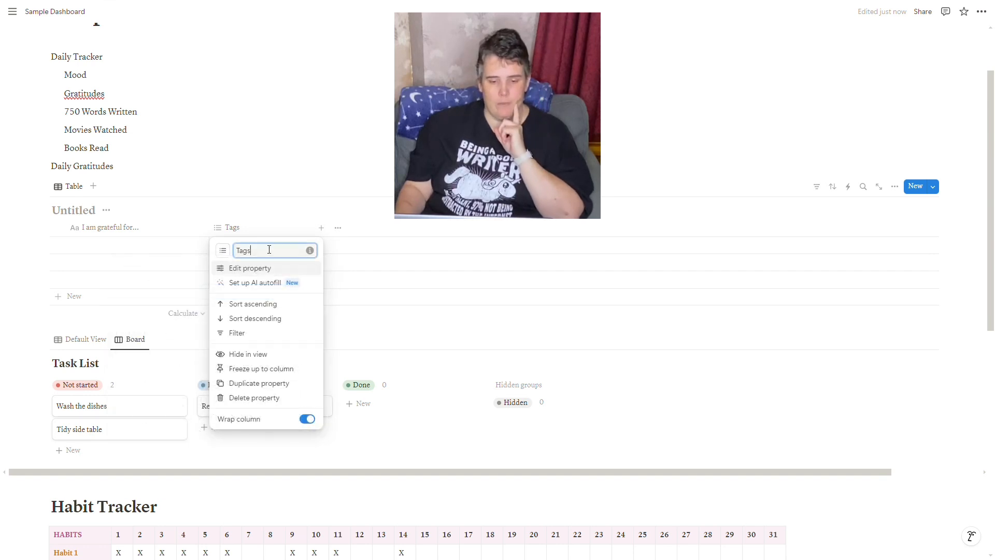
pyautogui.click(271, 267)
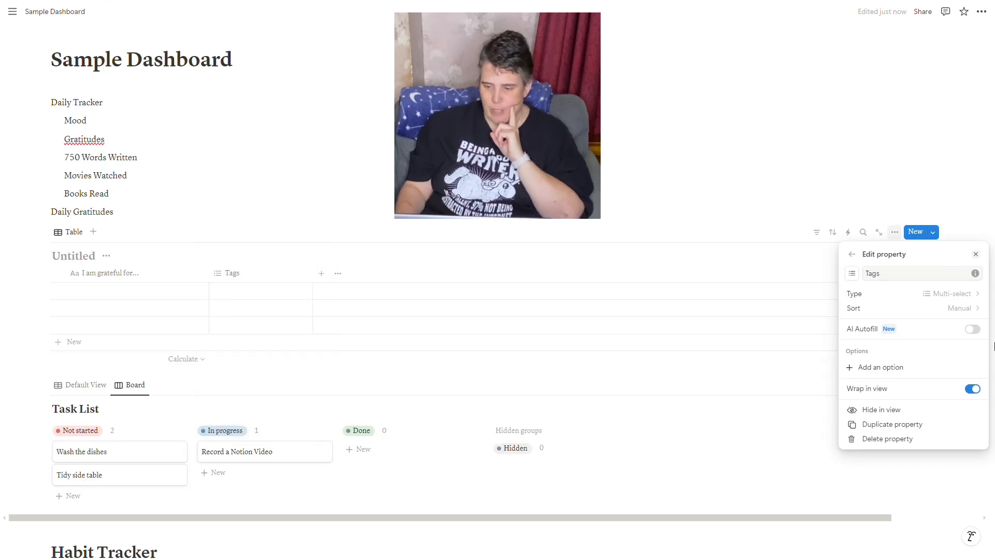
pyautogui.click(976, 273)
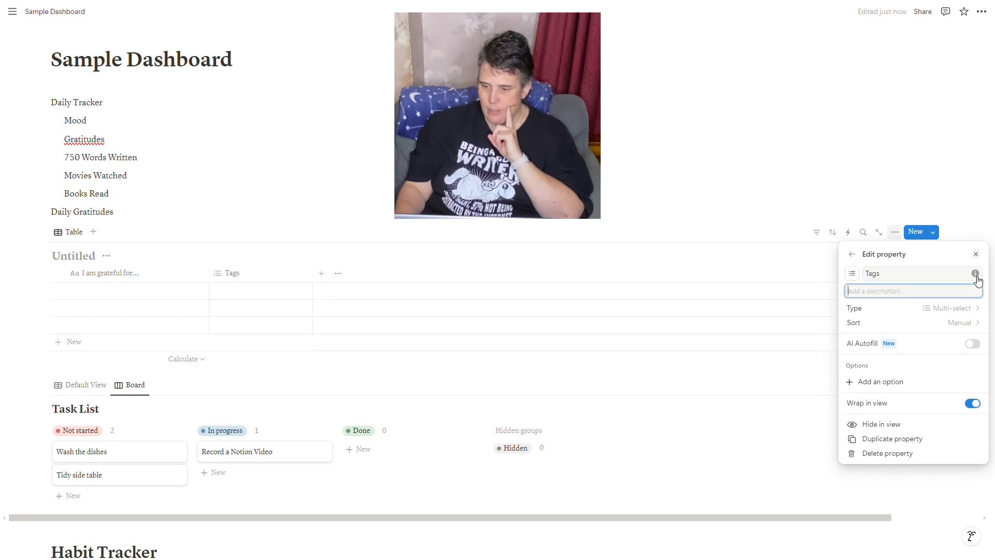
pyautogui.click(967, 311)
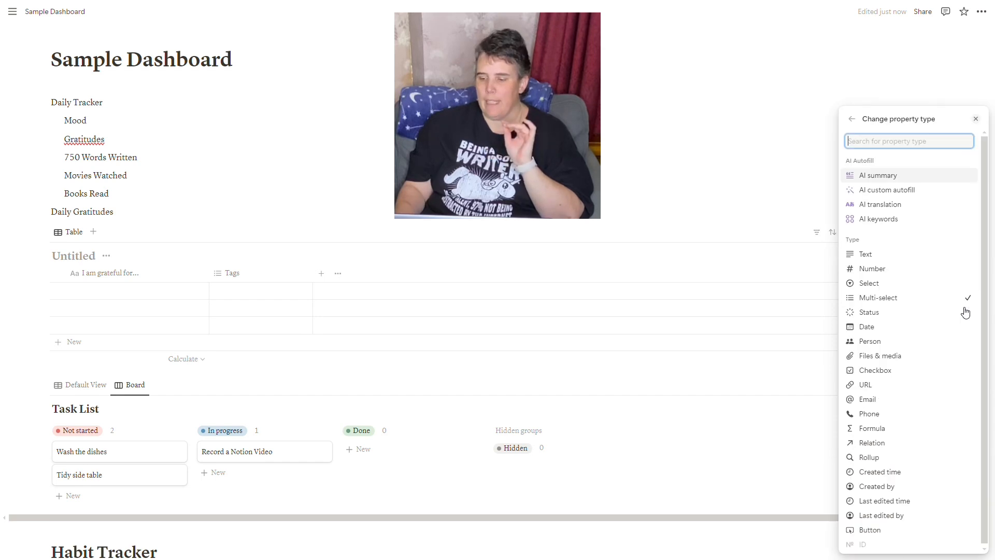
pyautogui.click(880, 259)
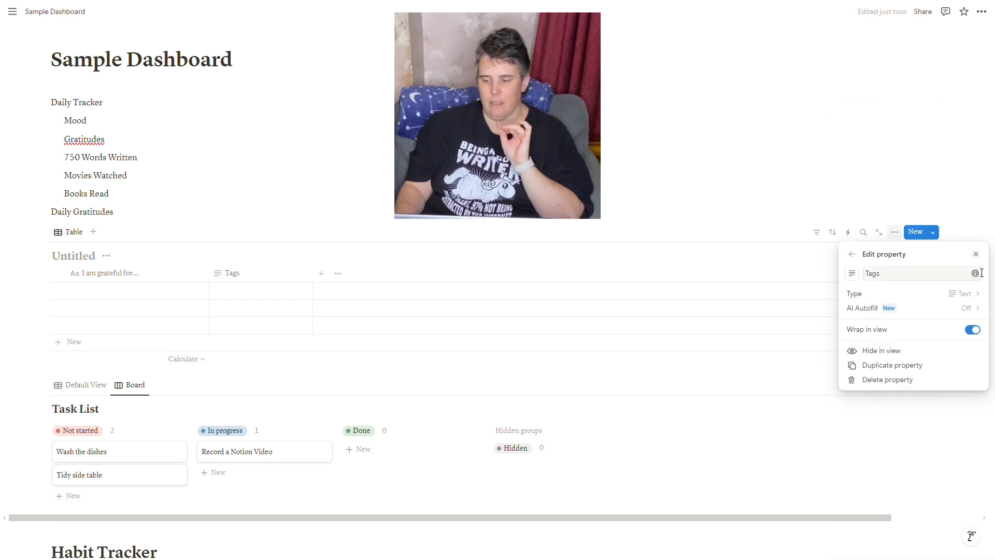
pyautogui.click(967, 294)
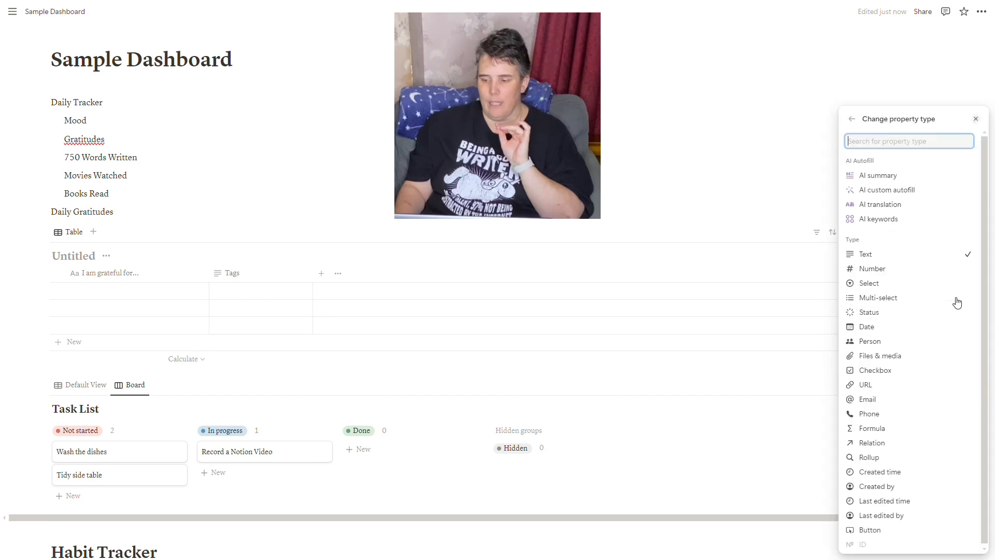
pyautogui.click(892, 326)
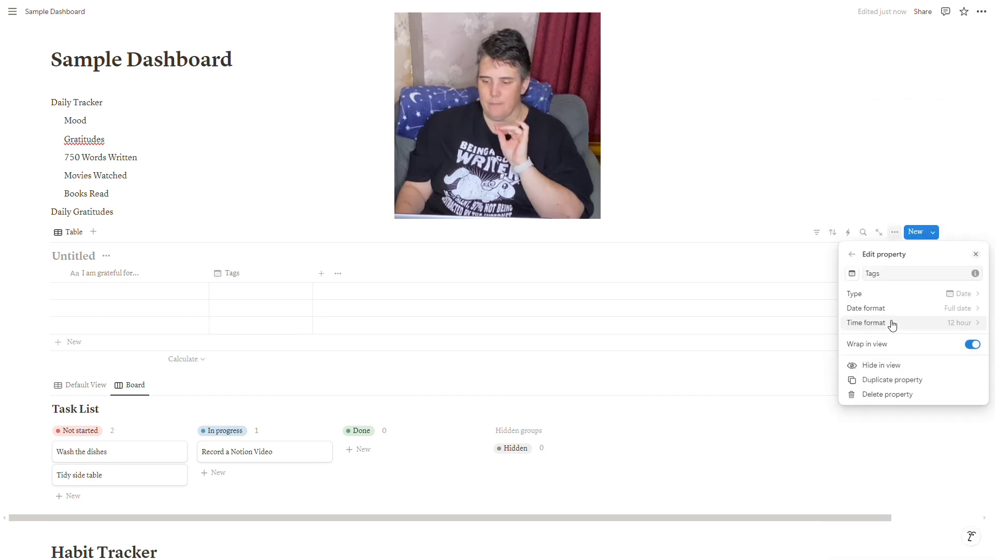
# Set the Tags property's date format to Year/Month/Day and its time format to Hidden.
pyautogui.click(941, 311)
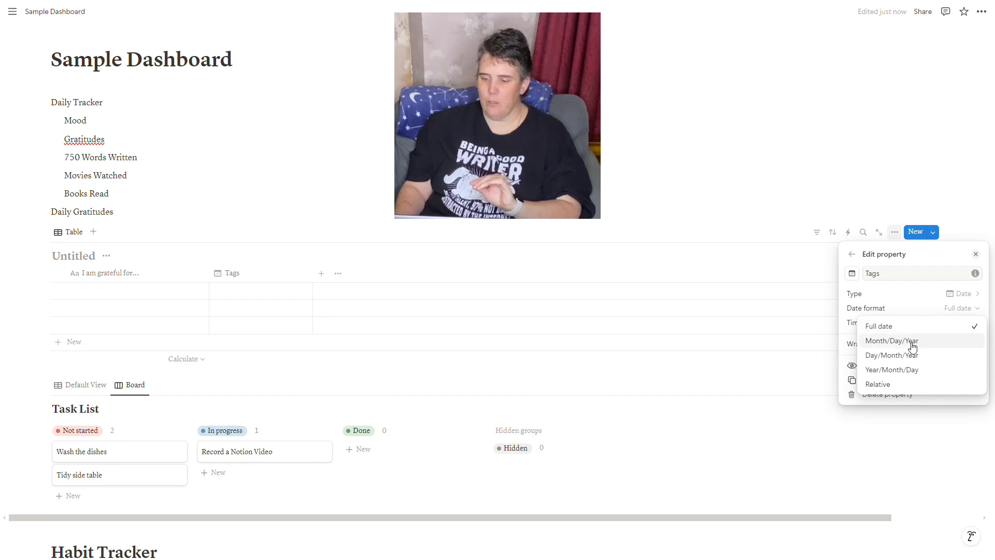
pyautogui.click(913, 374)
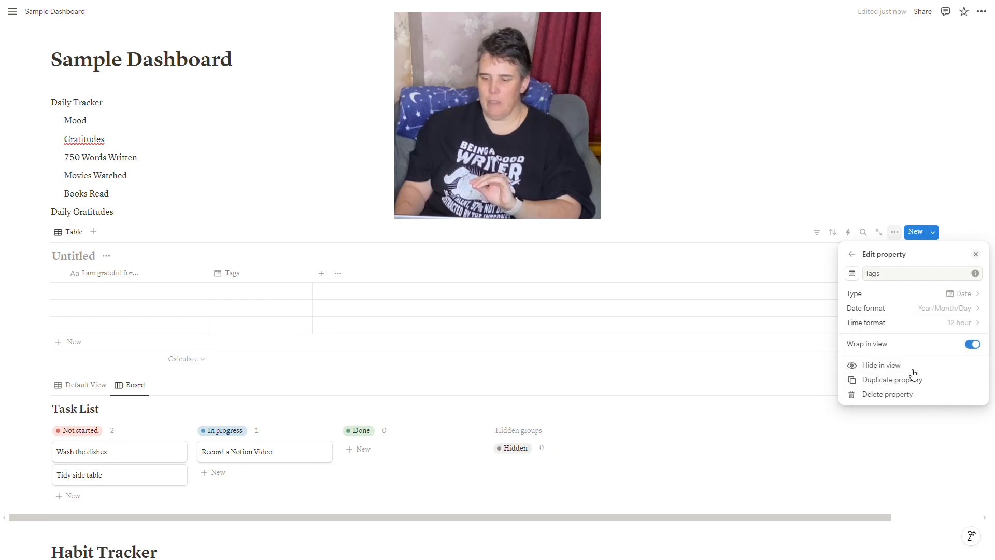
pyautogui.click(917, 327)
pyautogui.click(919, 341)
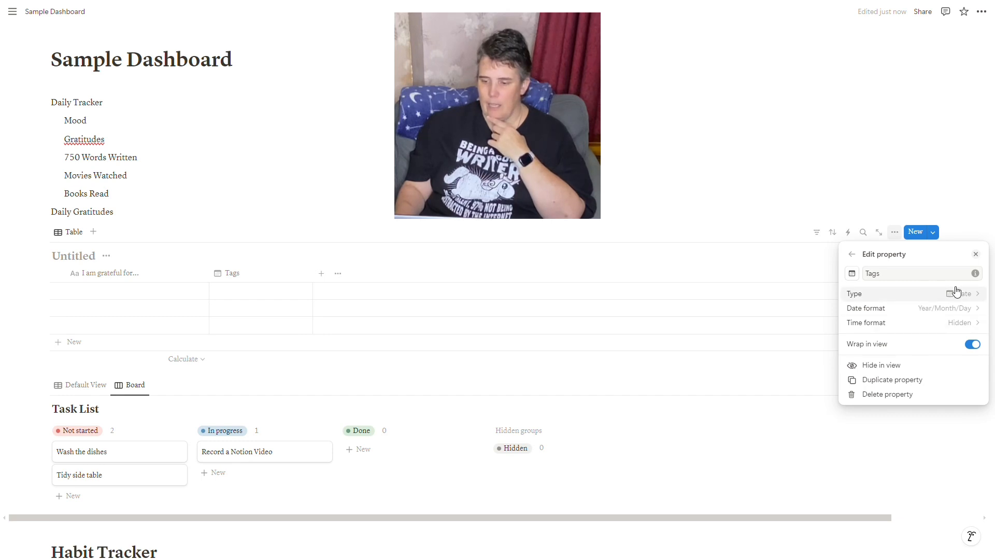
pyautogui.click(977, 254)
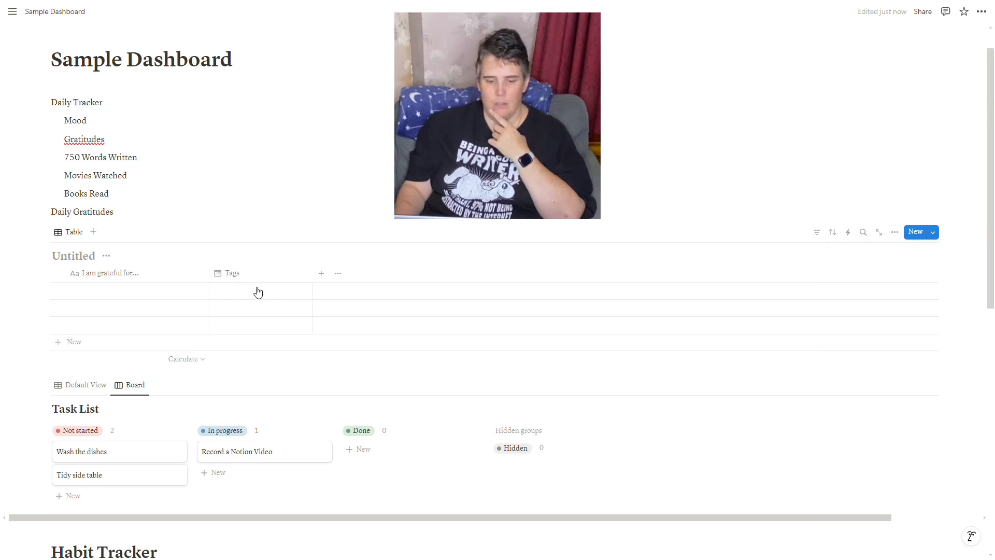
# Rename the gratitude table's Tags column as Date.
pyautogui.click(240, 275)
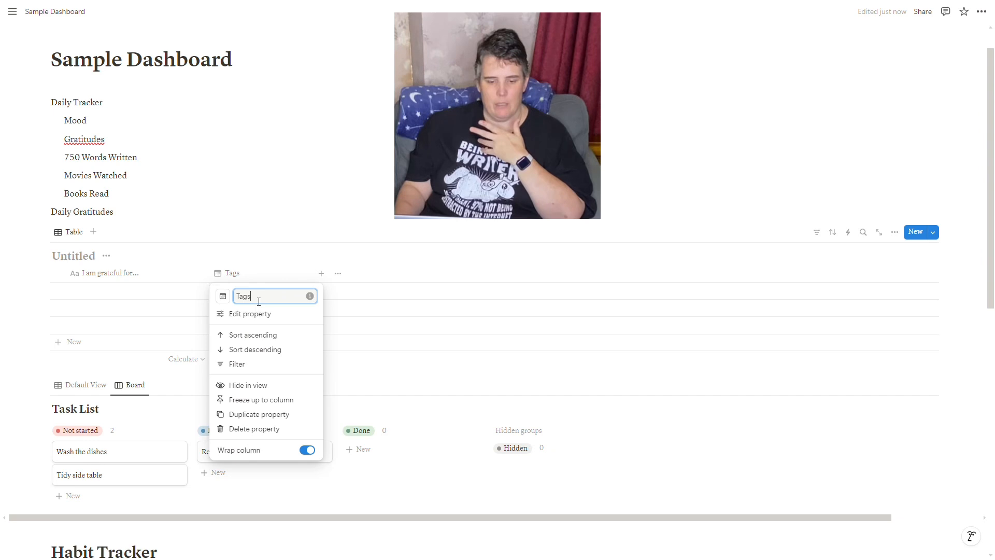
pyautogui.hotkey('ctrl', 'a')
pyautogui.write('Dat')
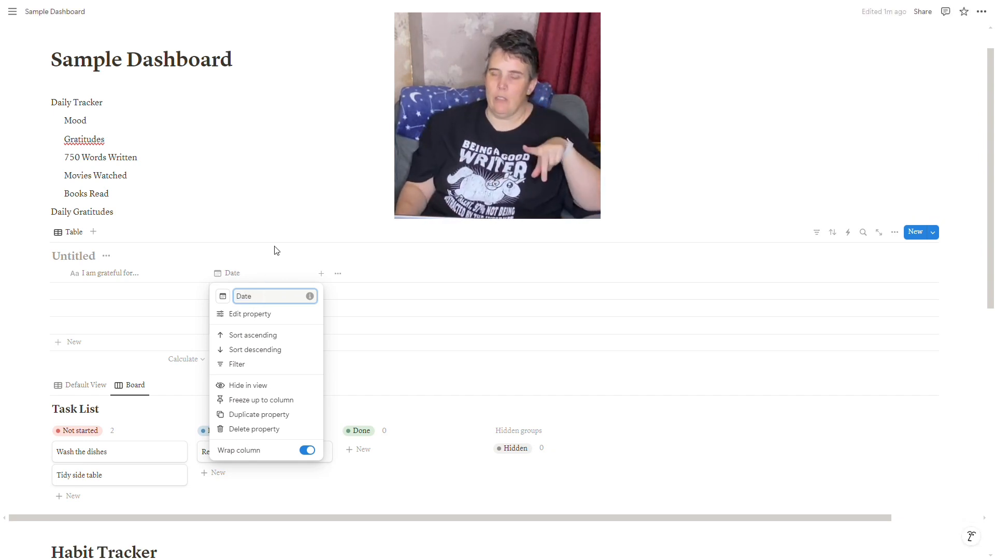
pyautogui.click(275, 229)
# Date the gratitude table's first row 2024/10/14 and enter "getting this video recorded today" as its gratitude.
pyautogui.click(258, 294)
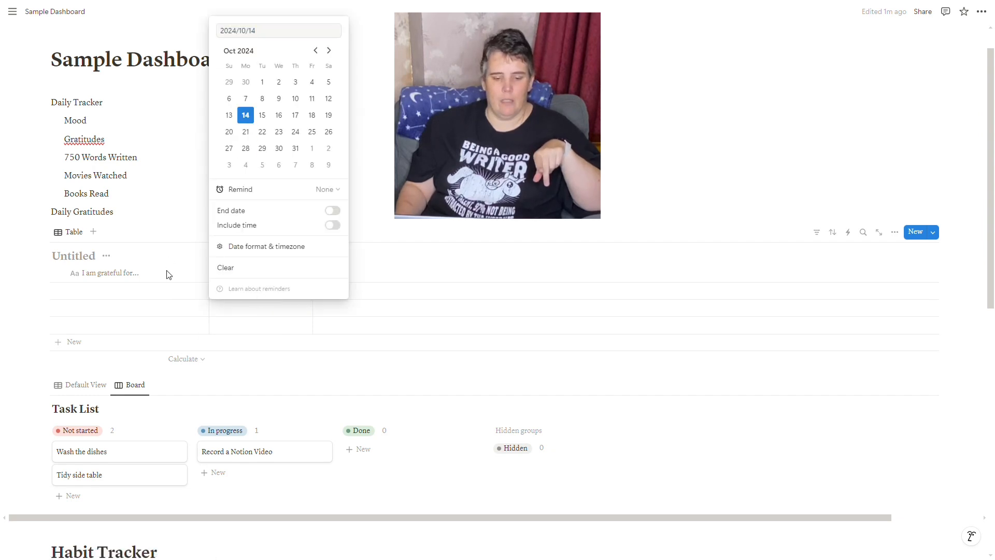
pyautogui.click(191, 290)
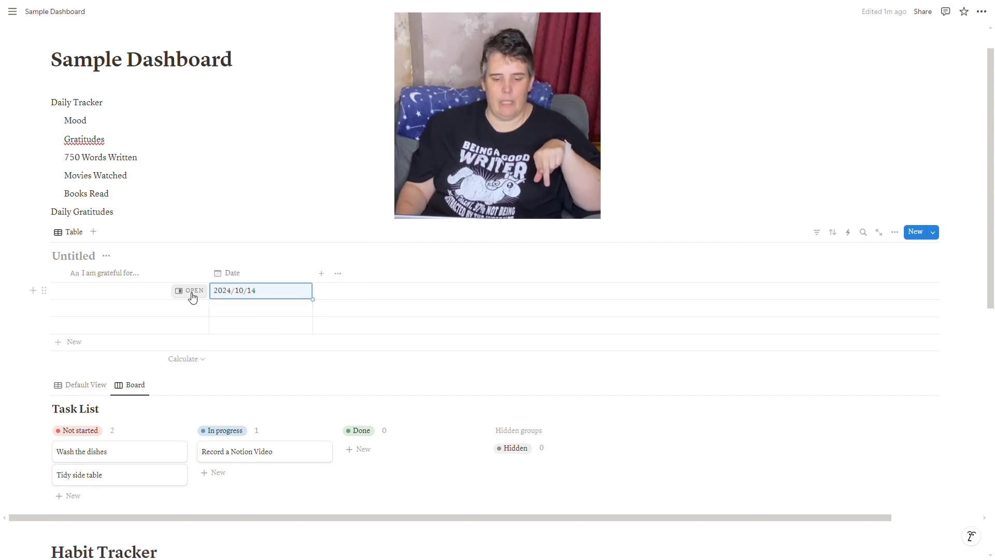
pyautogui.click(161, 293)
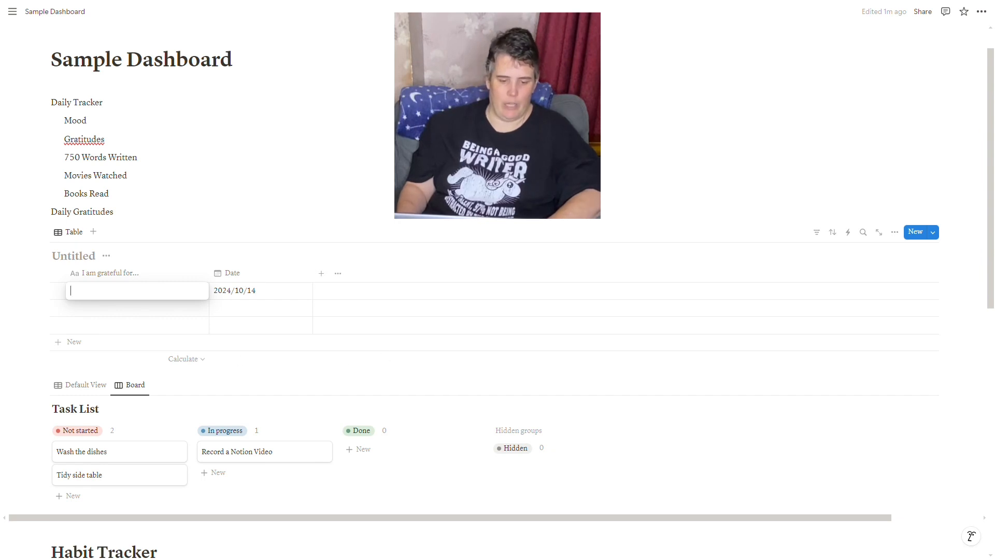
pyautogui.write('getting this vi')
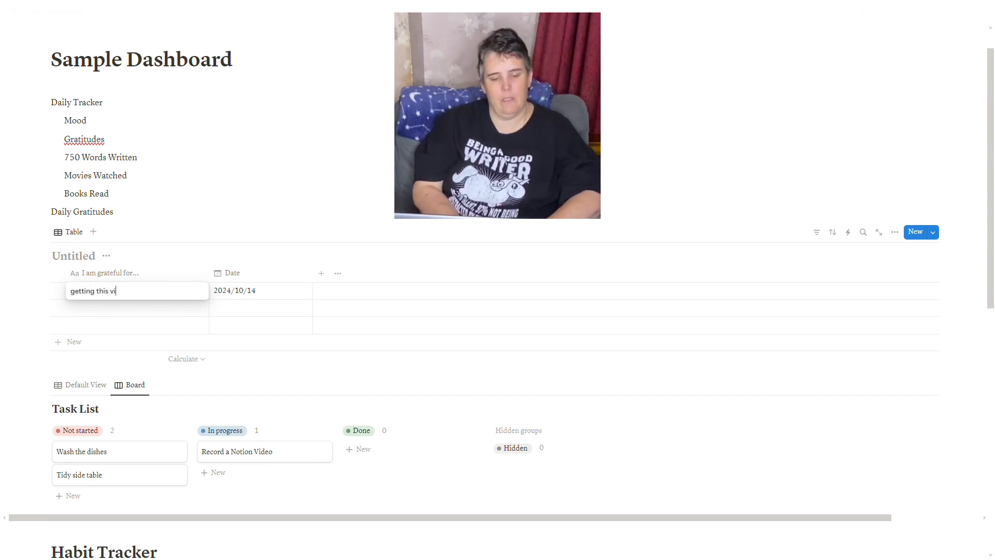
pyautogui.write('deo recorde')
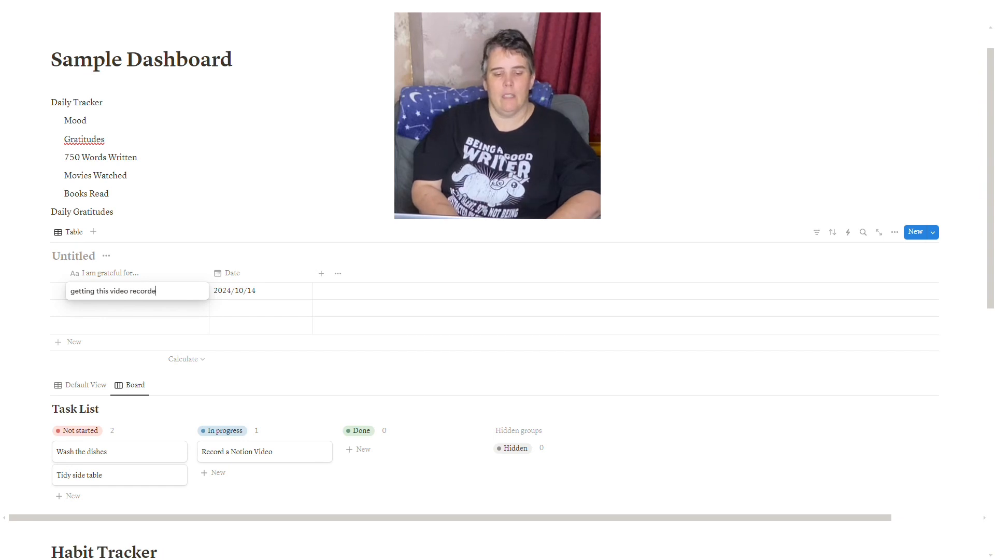
pyautogui.write('d today')
pyautogui.press('Return')
# Enter the gratitudes "remembering that it's my job to wash the dishes too" and "my cats who are adorable buttheads" in rows two and three.
pyautogui.write('remembering to')
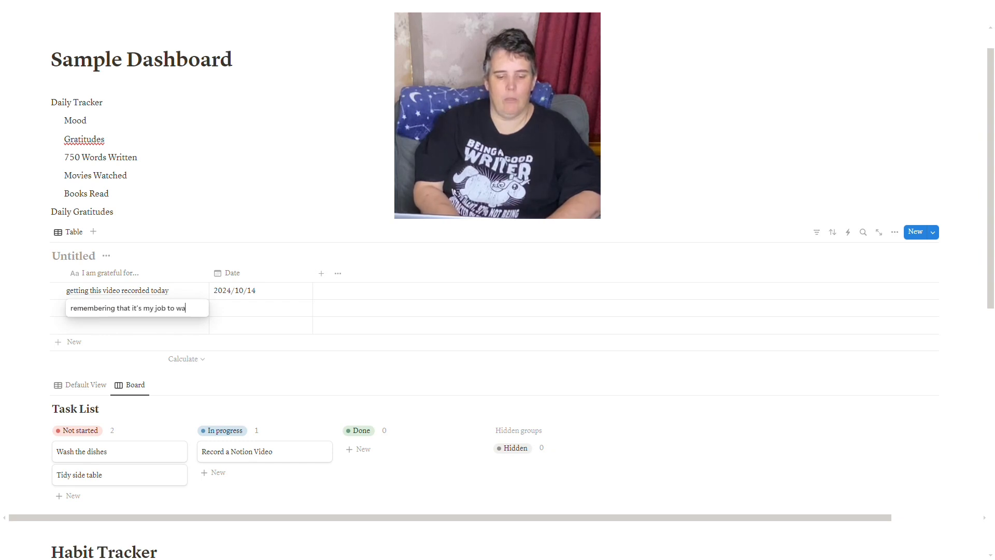
pyautogui.write('the dishes')
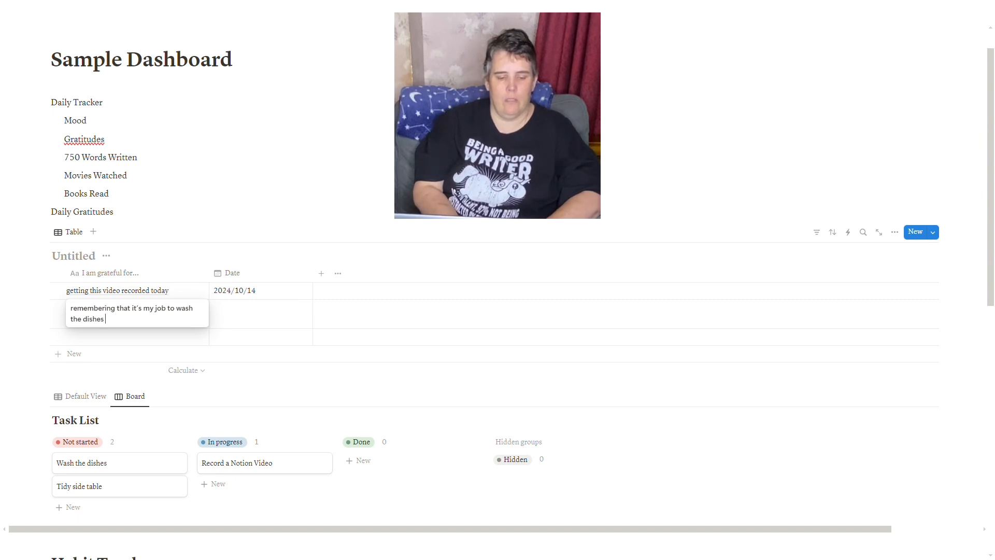
pyautogui.write(' too')
pyautogui.press('Return')
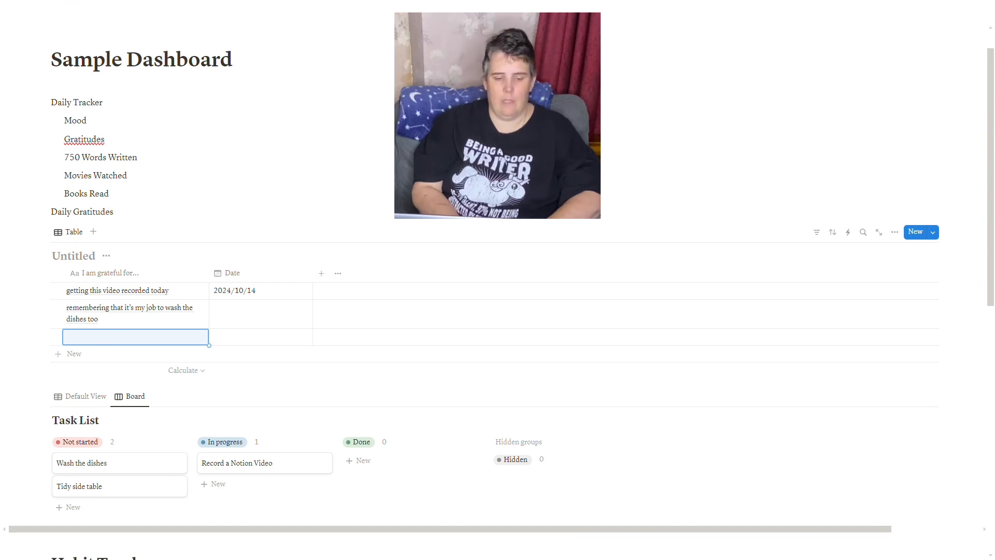
pyautogui.write('my cat w')
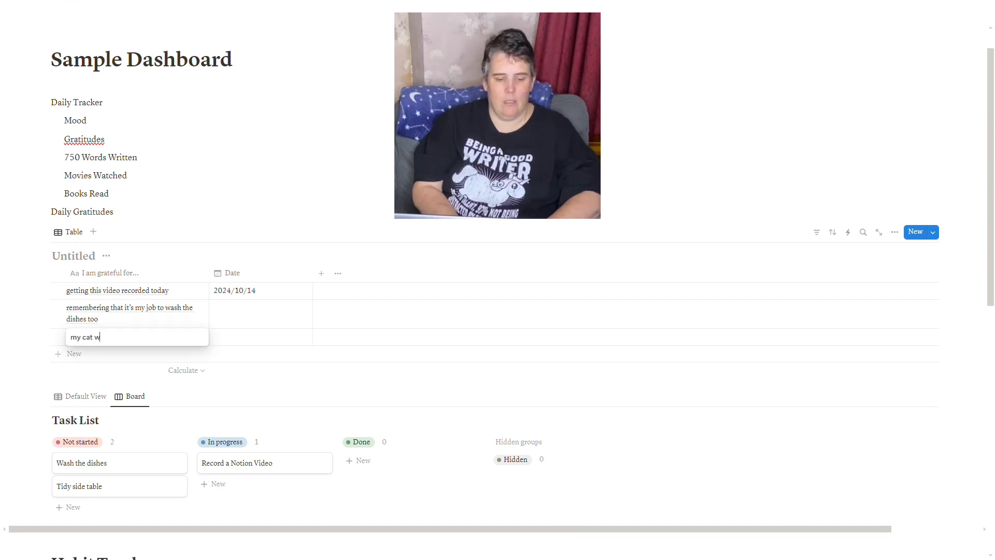
pyautogui.write('howho are adorable butthe')
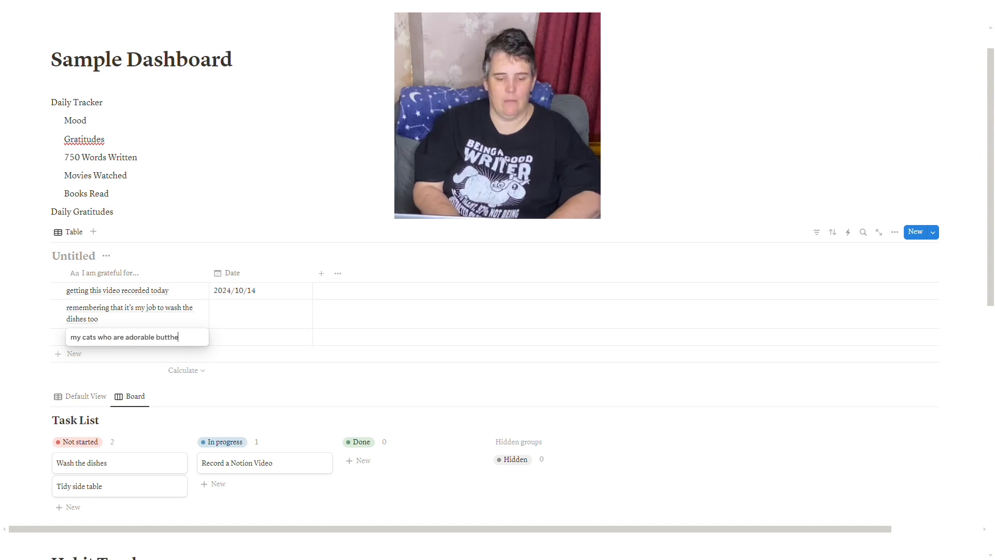
pyautogui.write('s')
# Set the dates of the second and third gratitude rows to 2024/10/14.
pyautogui.click(267, 317)
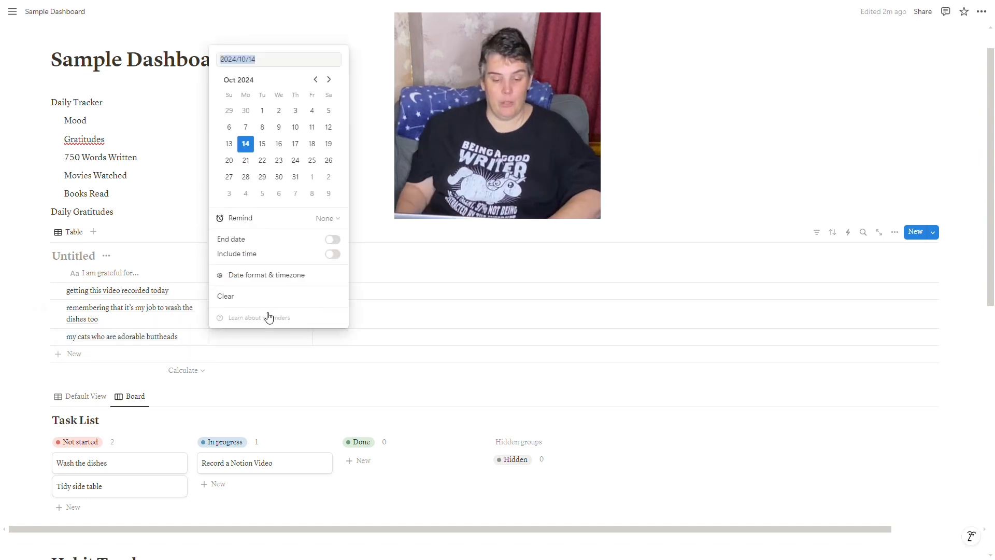
pyautogui.click(240, 342)
pyautogui.click(240, 340)
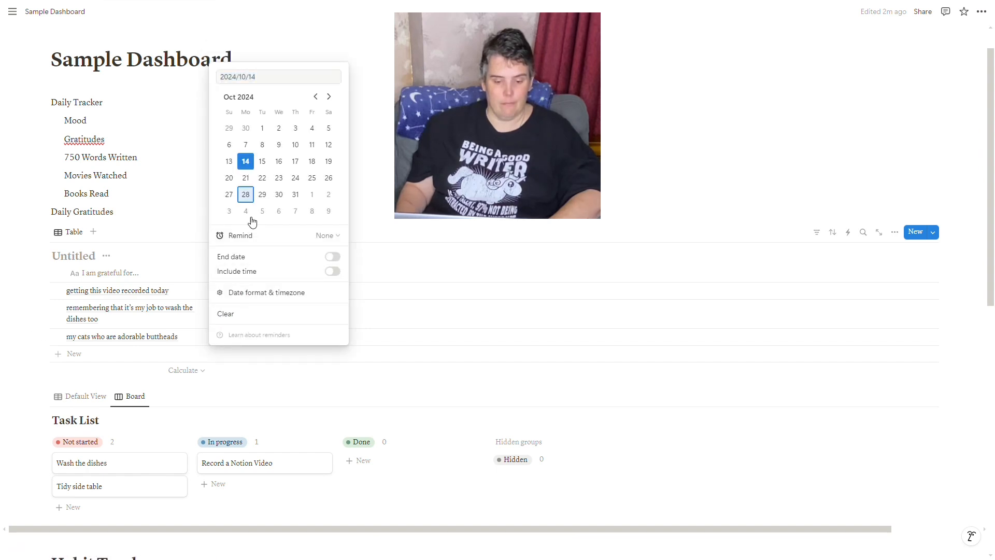
pyautogui.click(441, 346)
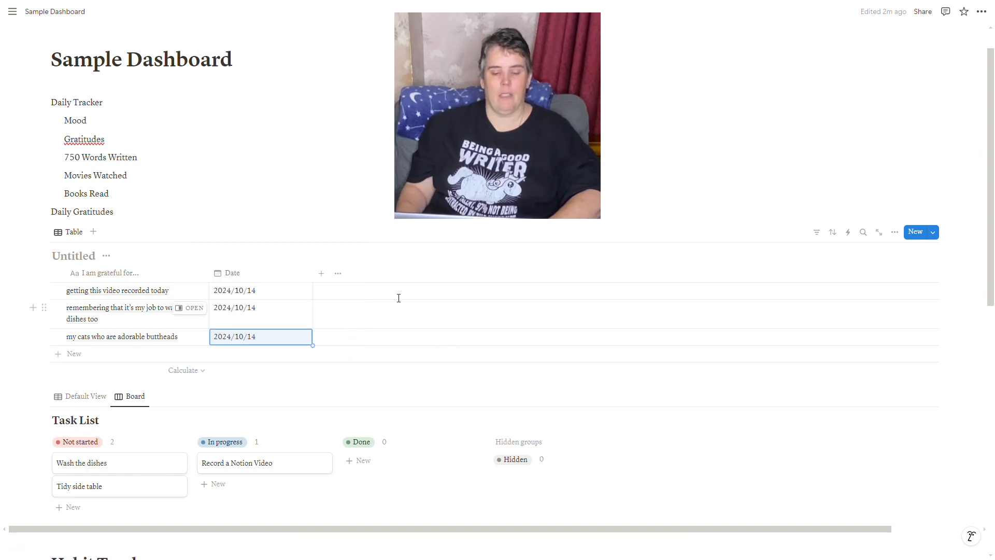
# Name the untitled gratitude database "Gratitudes" and hide its database title.
pyautogui.click(82, 256)
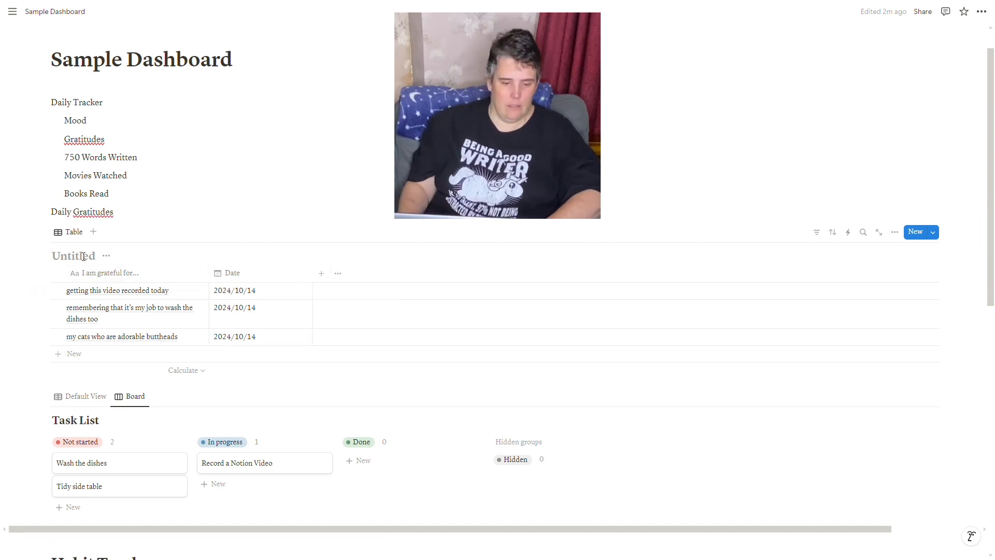
pyautogui.write('Grati')
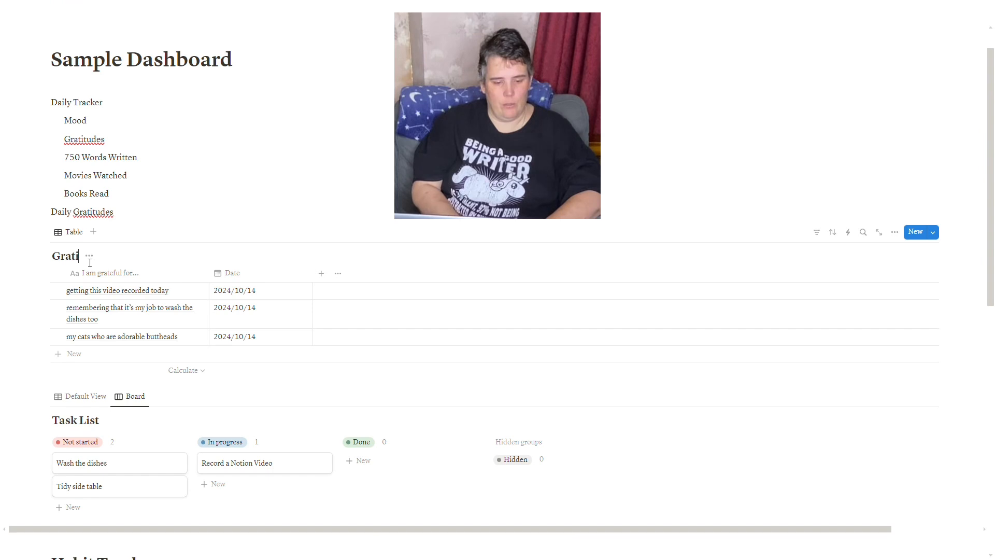
pyautogui.write('tudes')
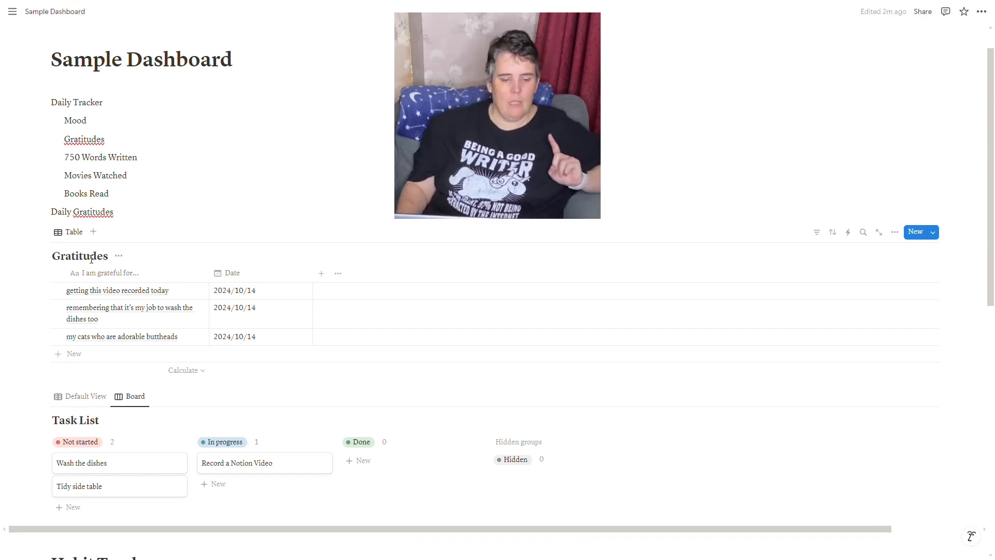
pyautogui.click(119, 255)
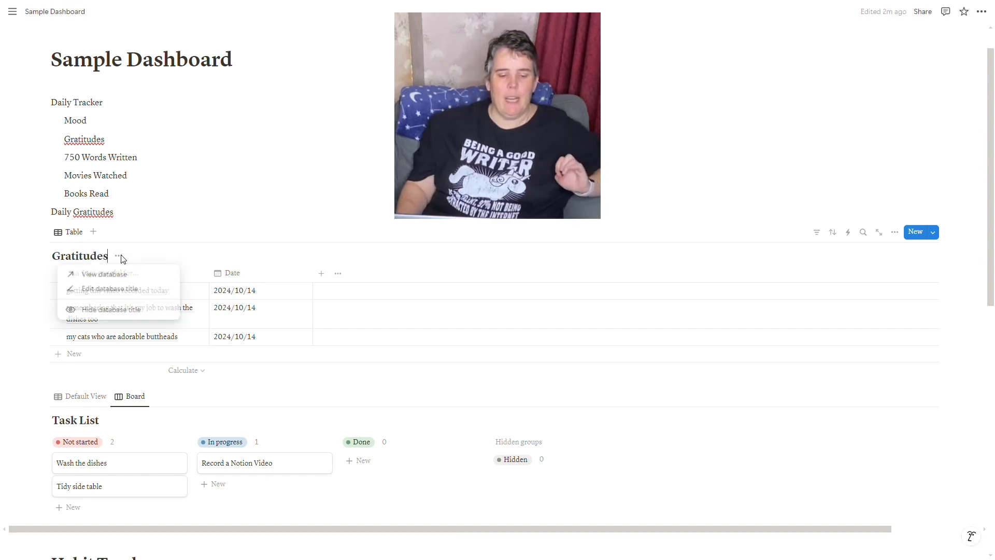
pyautogui.click(115, 311)
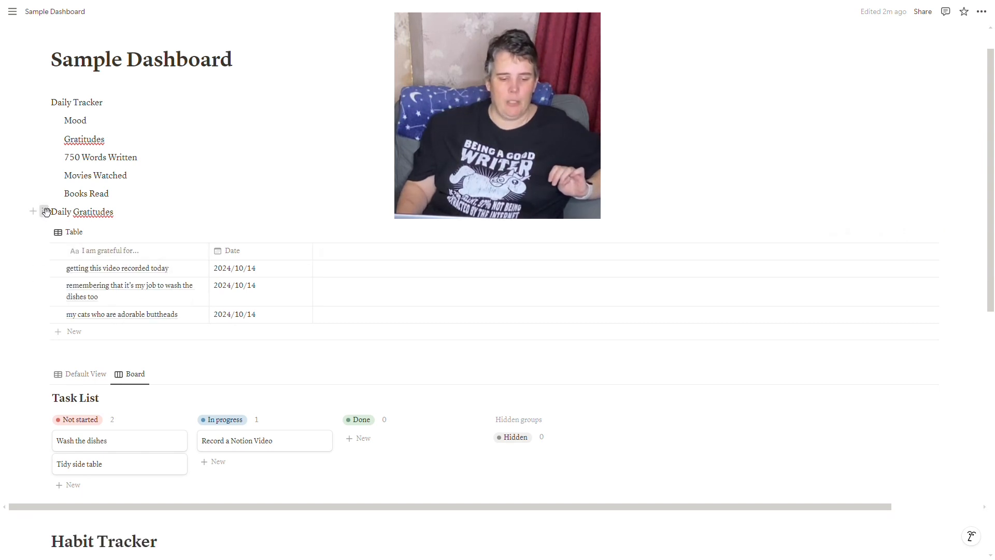
# Turn the "Daily Gratitudes" text line above the table into a Heading 1.
pyautogui.click(44, 212)
pyautogui.moveTo(100, 207)
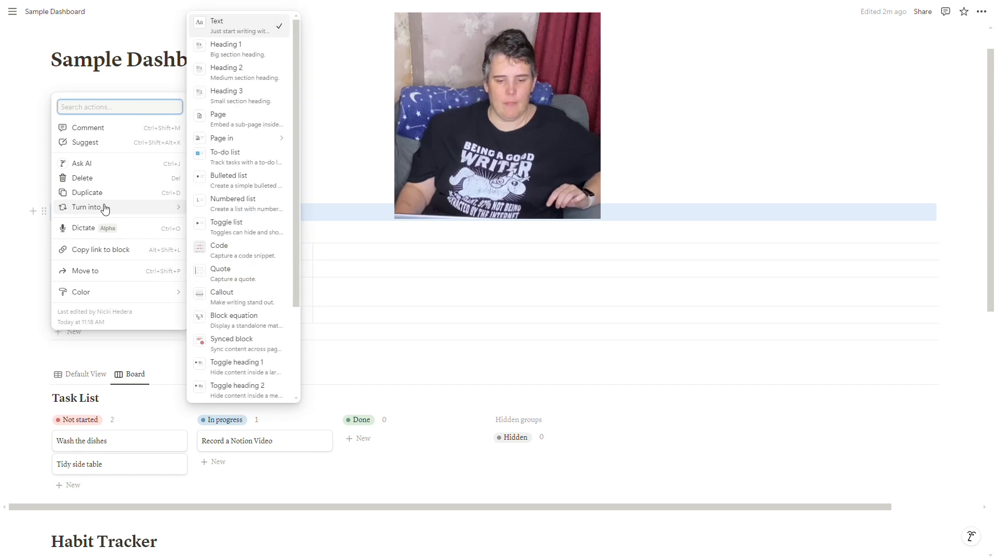
pyautogui.click(217, 52)
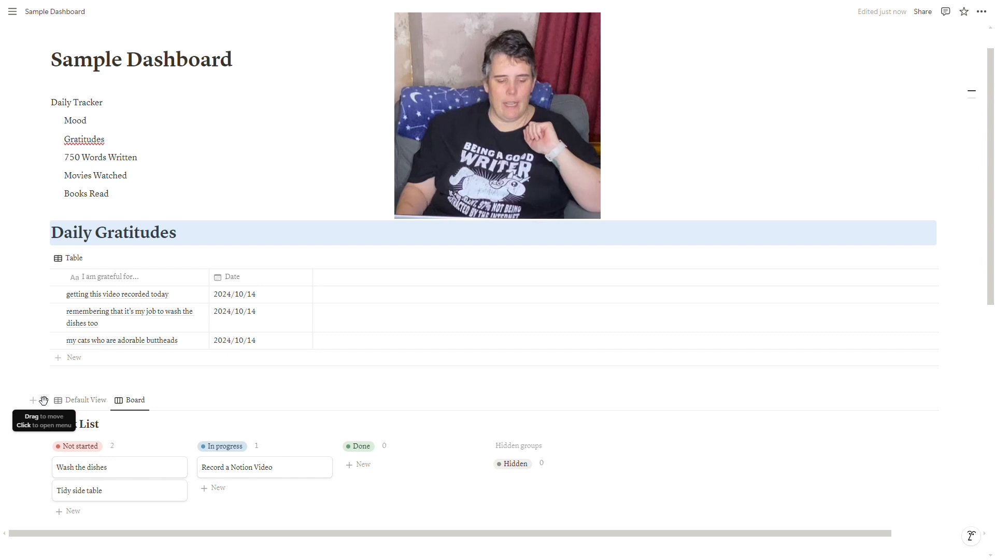
# Place the Task List board in a wider column to the right of the gratitude table, and widen the table's "I am grateful for..." column.
pyautogui.moveTo(44, 400); pyautogui.dragTo(925, 286)
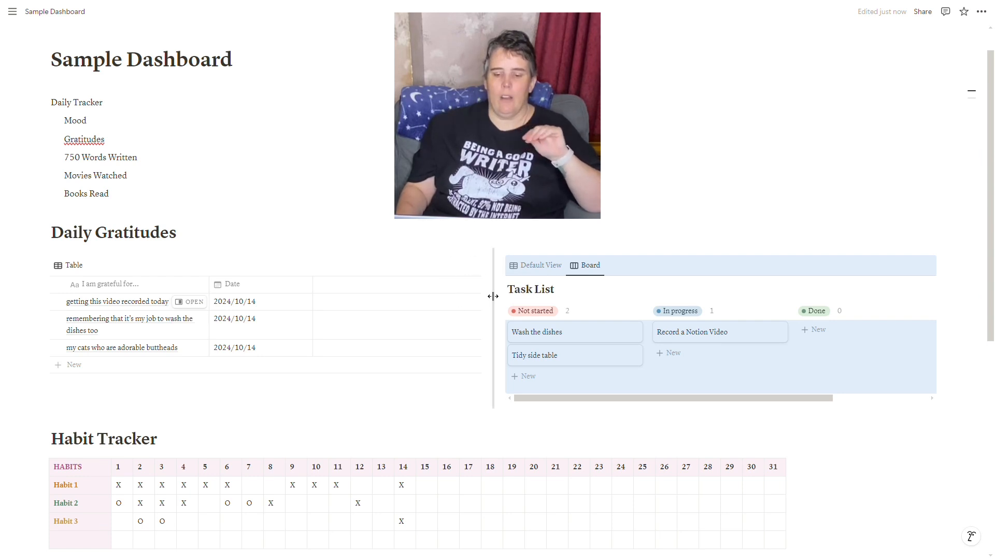
pyautogui.moveTo(465, 296); pyautogui.dragTo(331, 301)
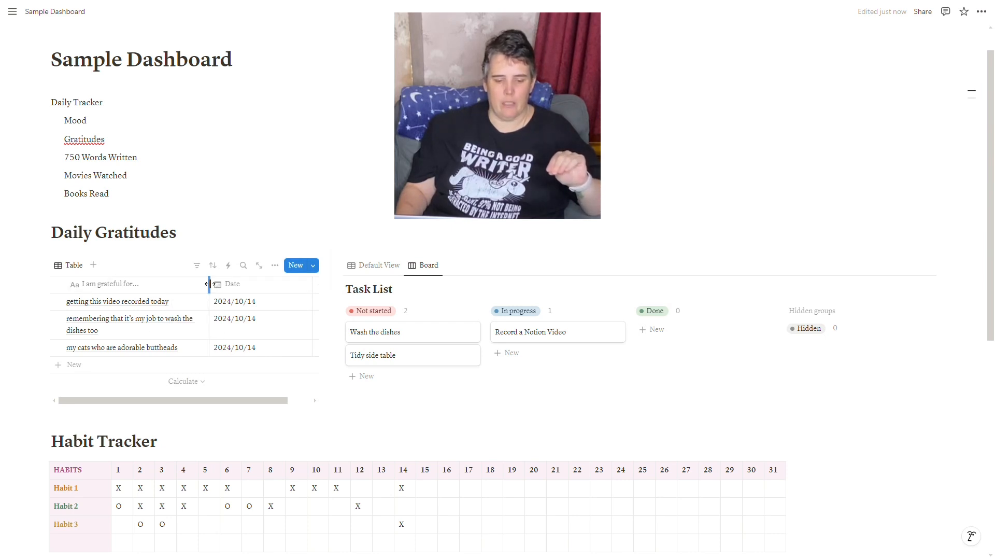
pyautogui.moveTo(209, 285); pyautogui.dragTo(237, 286)
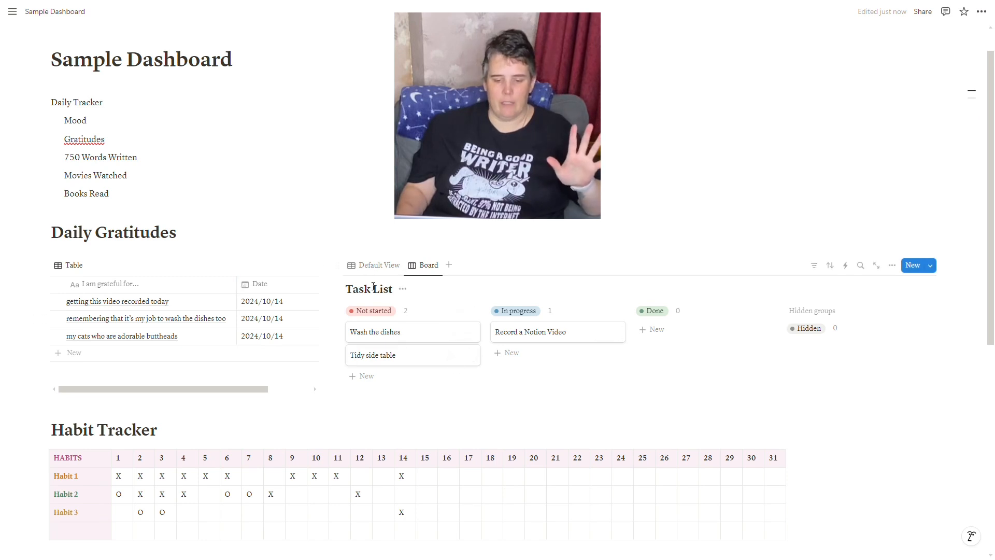
# Hide the Task List database title and put a duplicate of the Daily Gratitudes heading above the board, retitled "Task List".
pyautogui.click(404, 288)
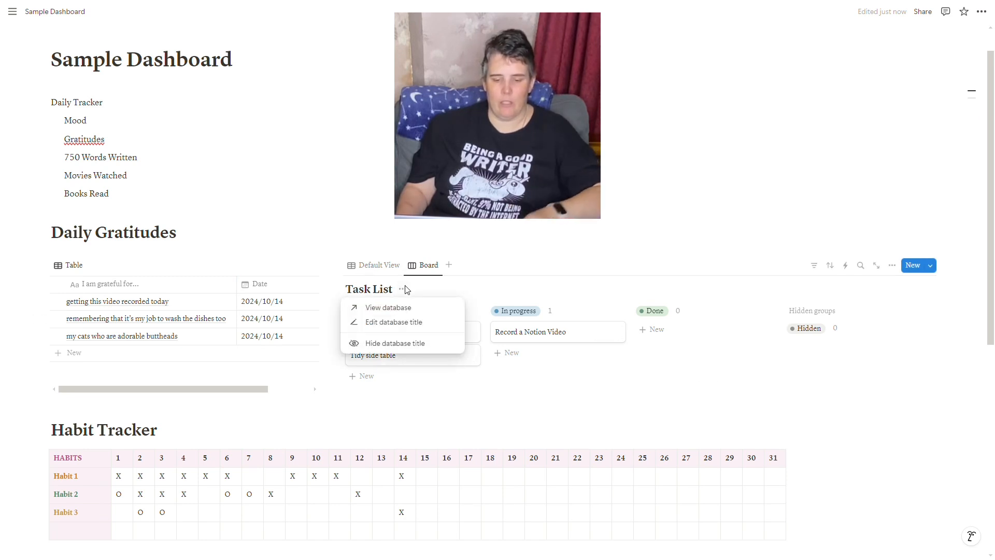
pyautogui.click(402, 343)
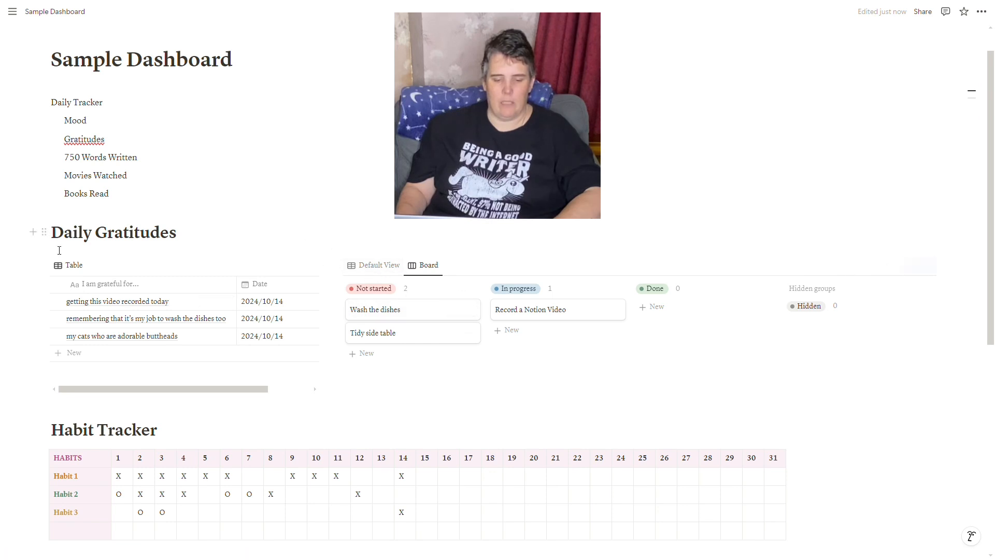
pyautogui.click(44, 231)
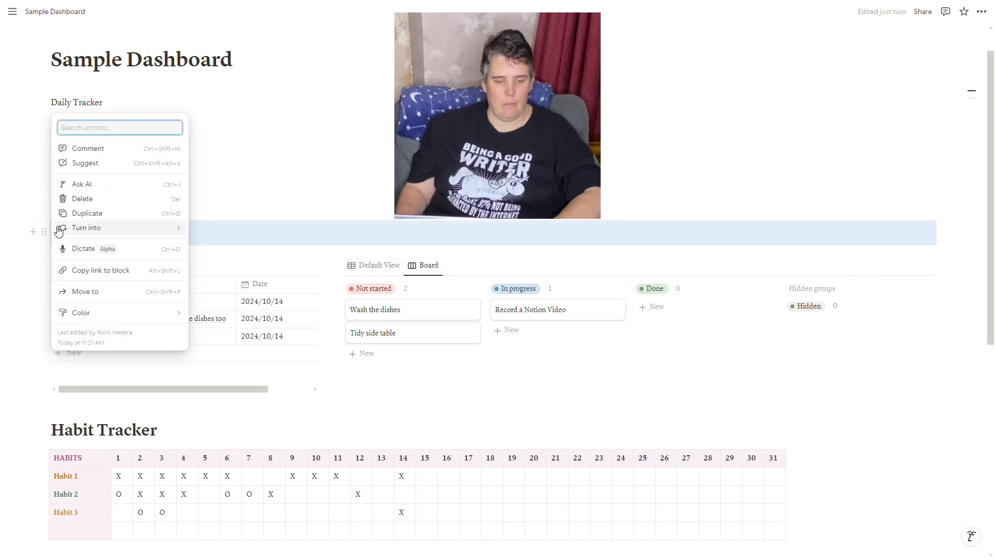
pyautogui.click(75, 216)
pyautogui.moveTo(44, 232); pyautogui.dragTo(392, 293)
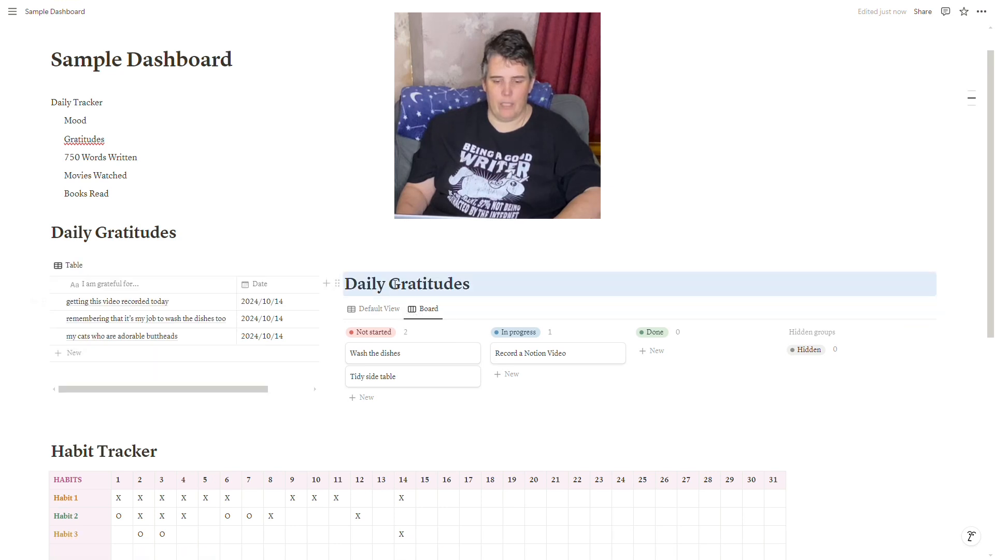
pyautogui.doubleClick(395, 284)
pyautogui.tripleClick(395, 284)
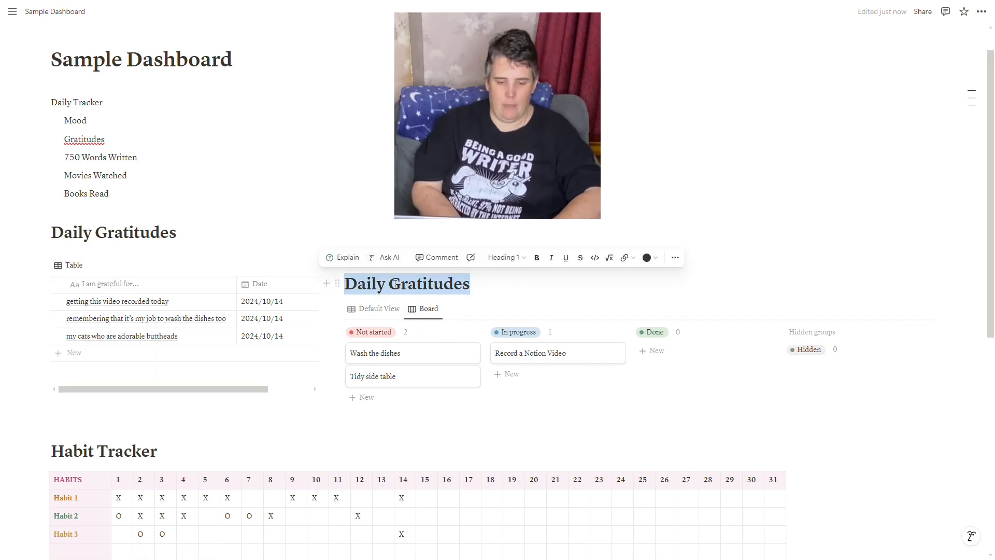
pyautogui.write('Task List')
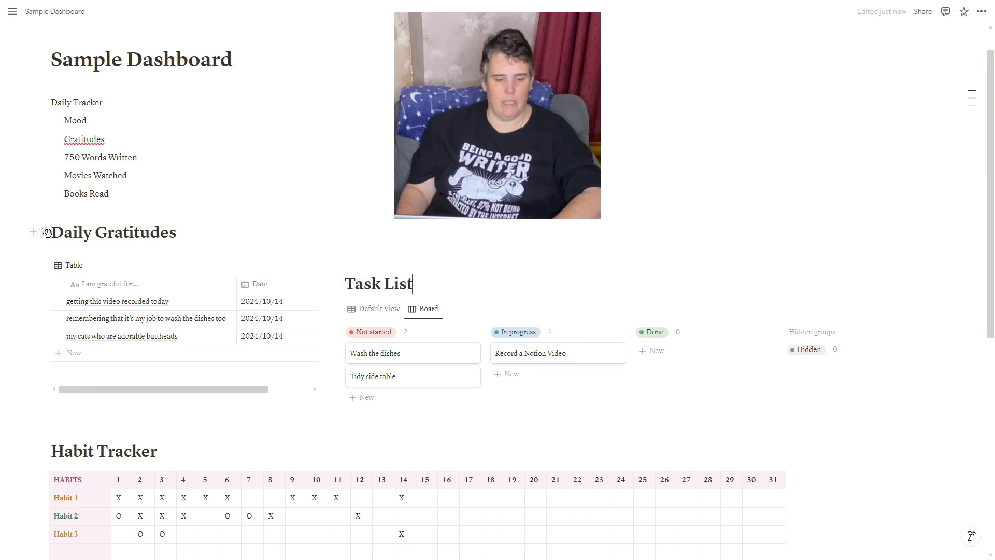
# Move the Daily Gratitudes heading into the gratitude table's column, directly above the table.
pyautogui.moveTo(46, 236); pyautogui.dragTo(66, 253)
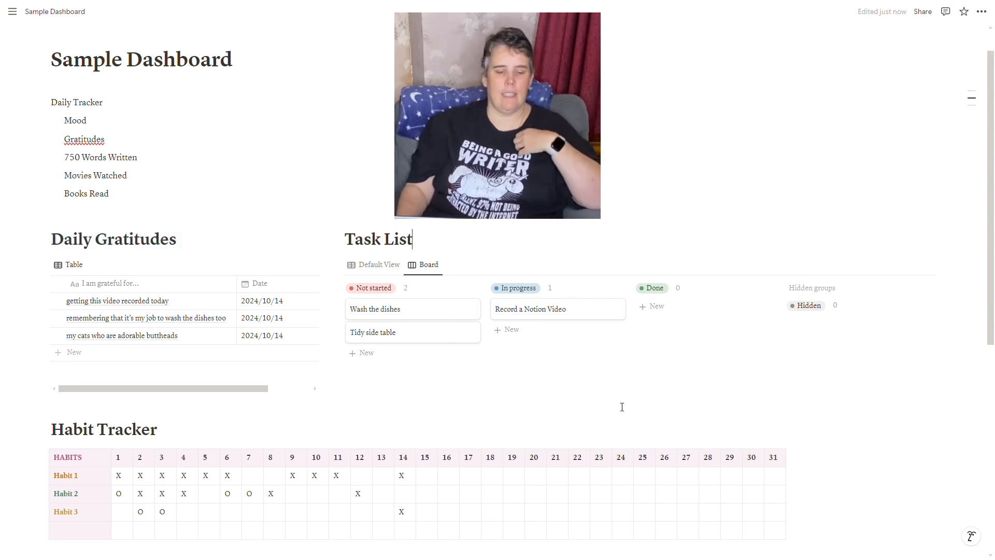
pyautogui.scroll(-7, 343, 319)
pyautogui.scroll(8, 343, 319)
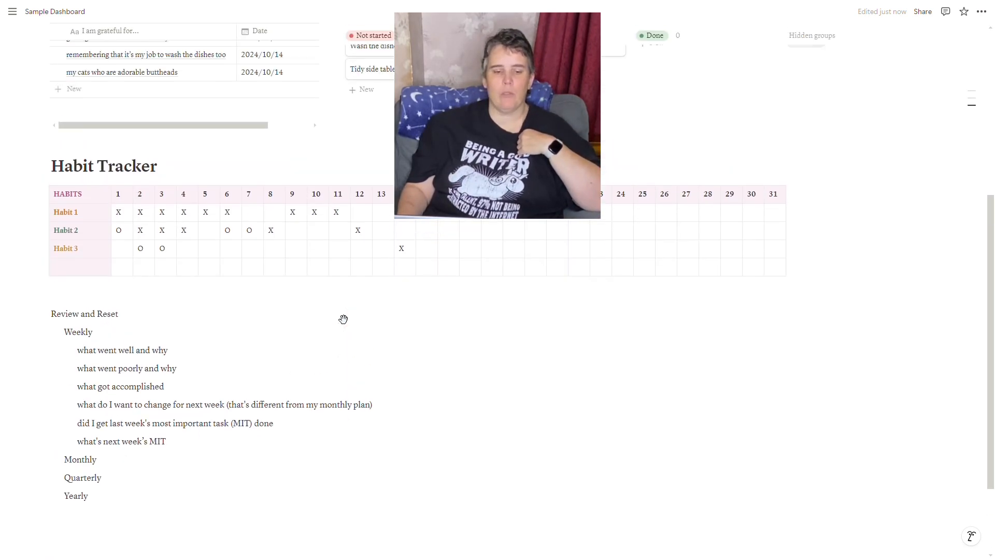